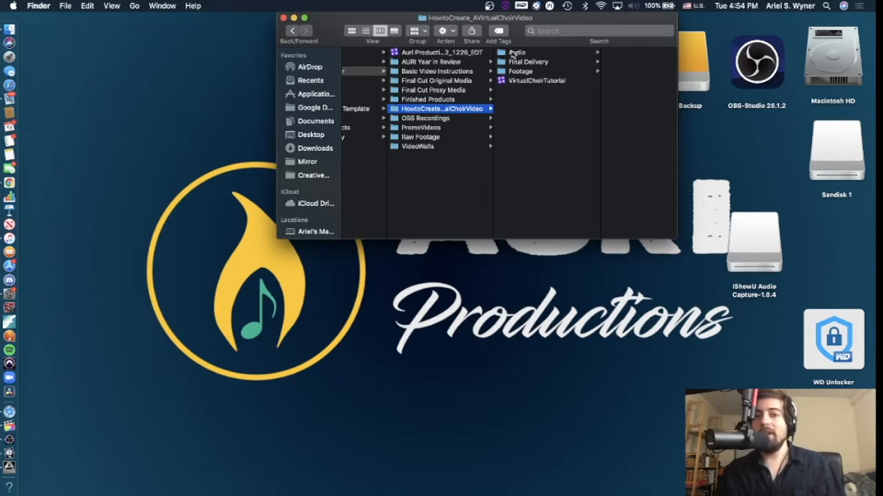
Browse the project's Audio folder and the MOV and MP4 subfolders inside Footage
left_click(523, 56)
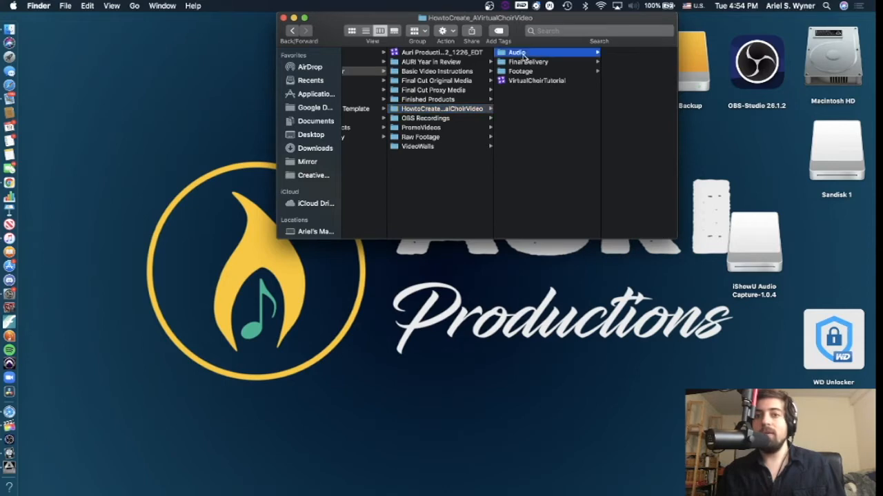
left_click(519, 72)
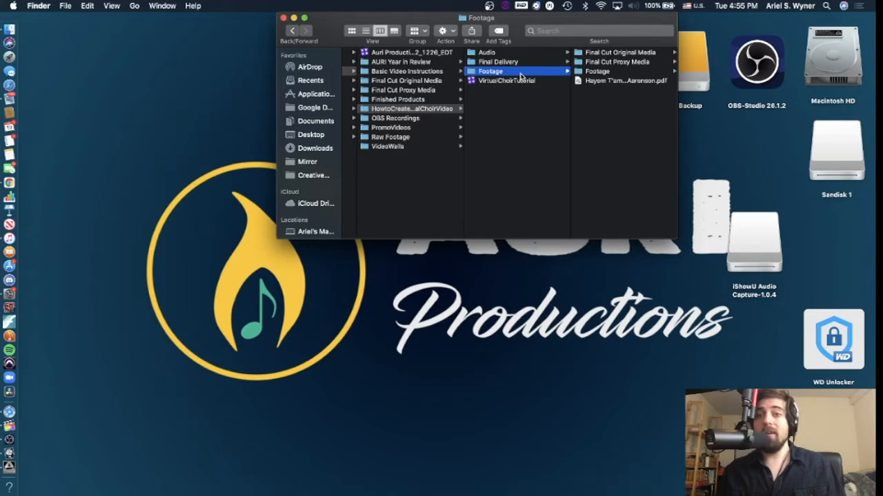
left_click(614, 71)
left_click(597, 54)
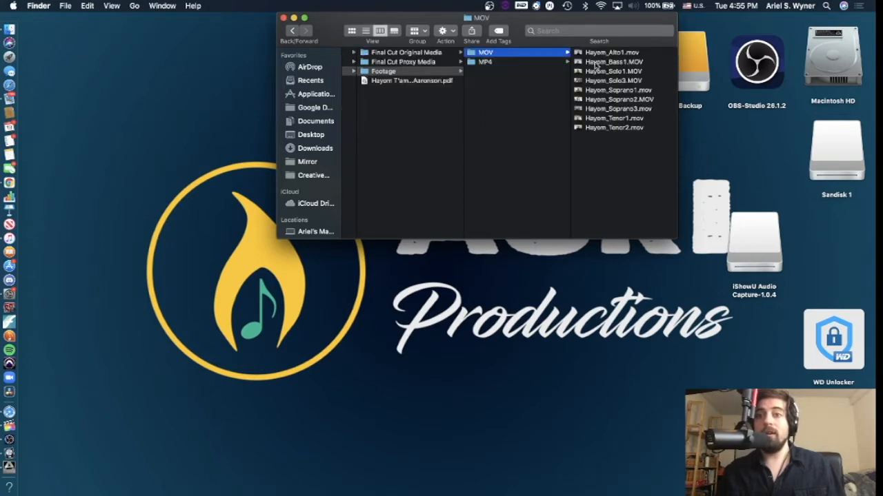
left_click(537, 63)
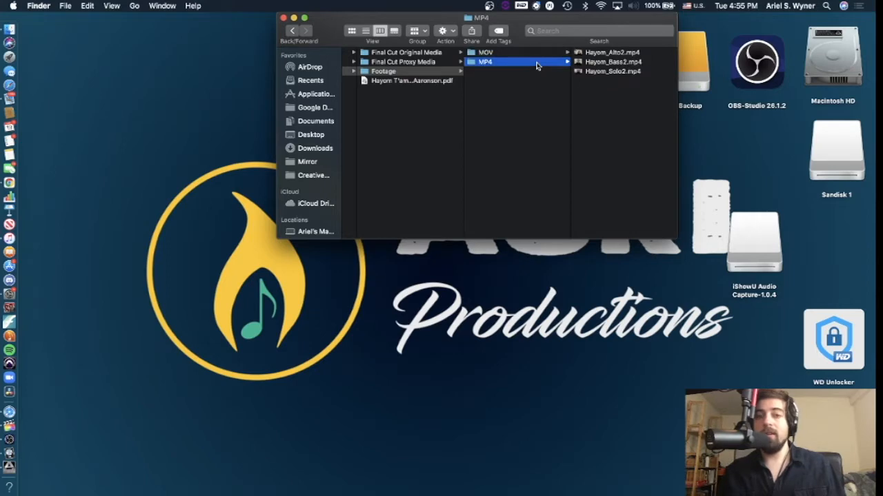
scroll(536, 66, "left", 5)
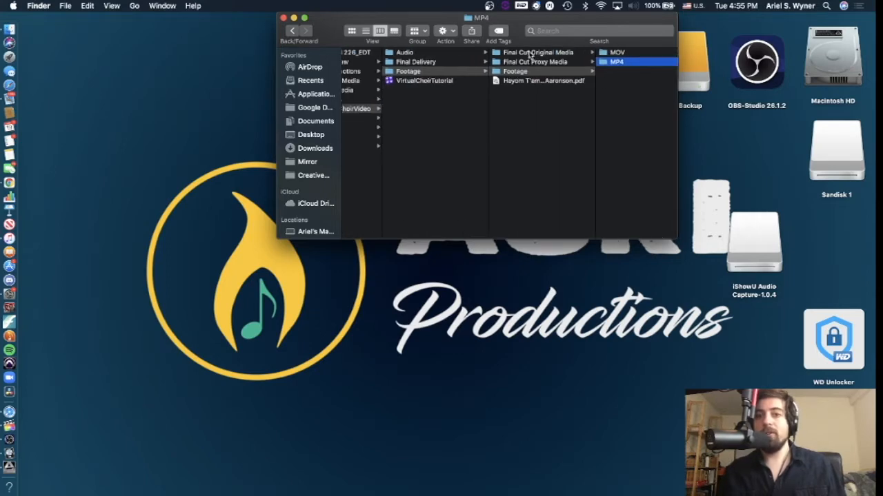
Look through the Final Cut Proxy Media folder, the Hayom T'amzeinu score PDF, the Final Delivery folder and the VirtualChoirTutorial library
left_click(542, 62)
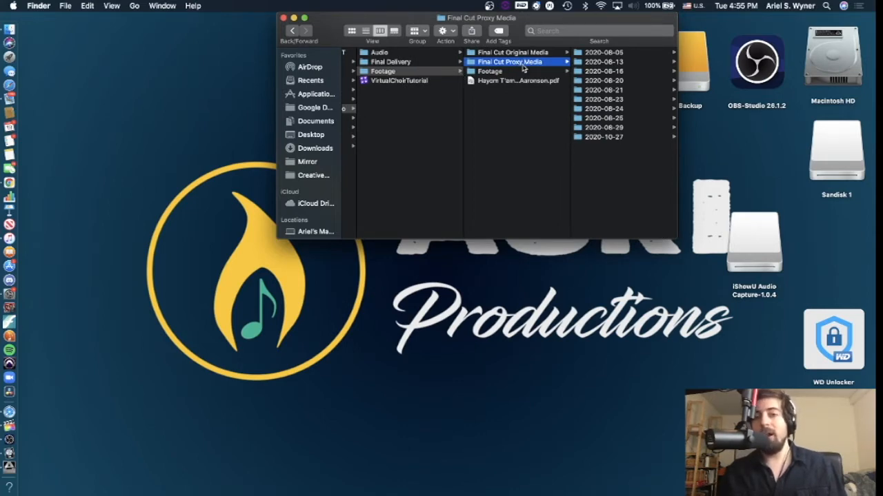
left_click(506, 82)
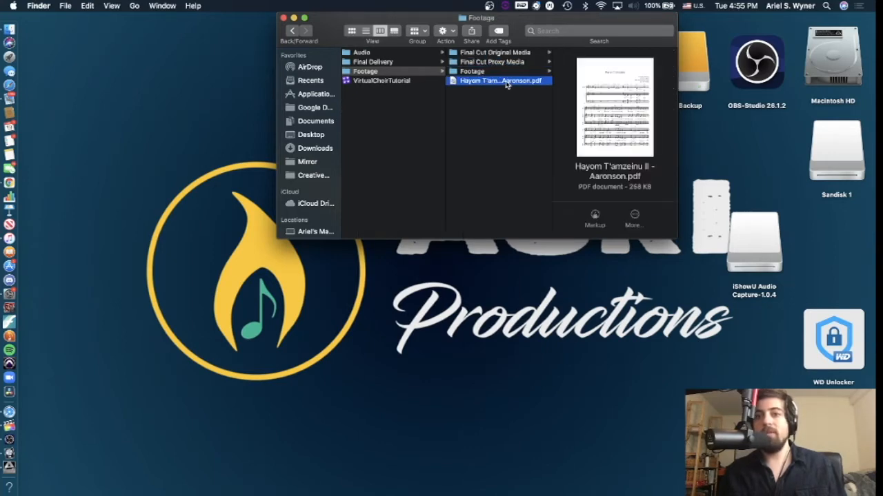
key("space")
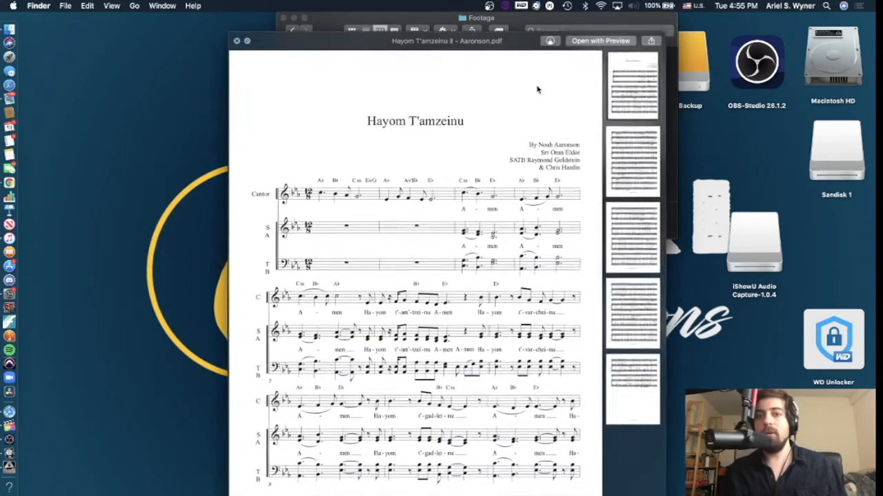
key("space")
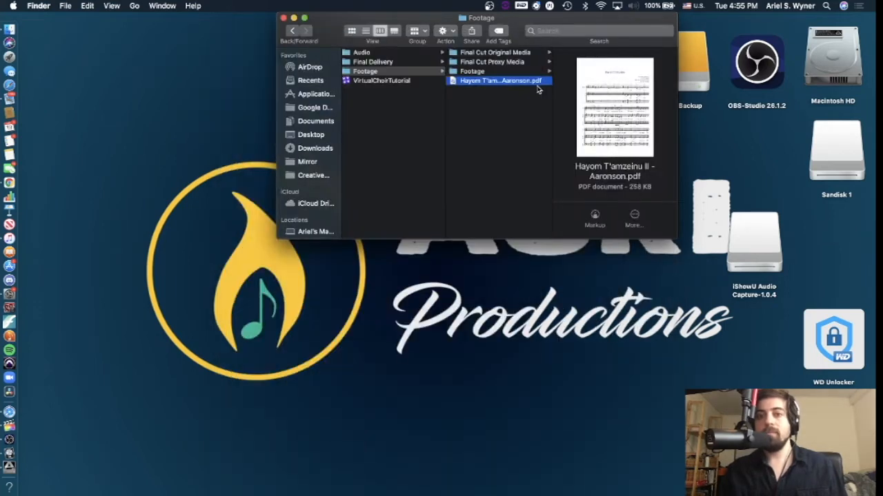
scroll(525, 81, "left", 5)
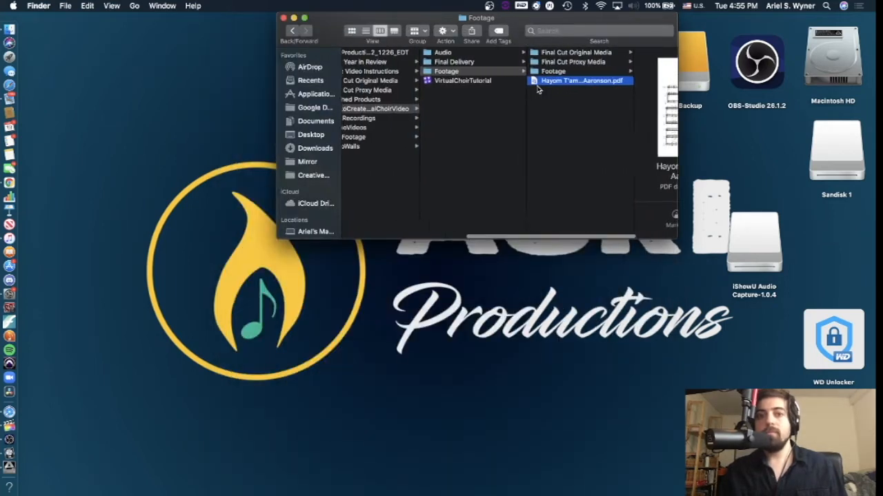
left_click(503, 64)
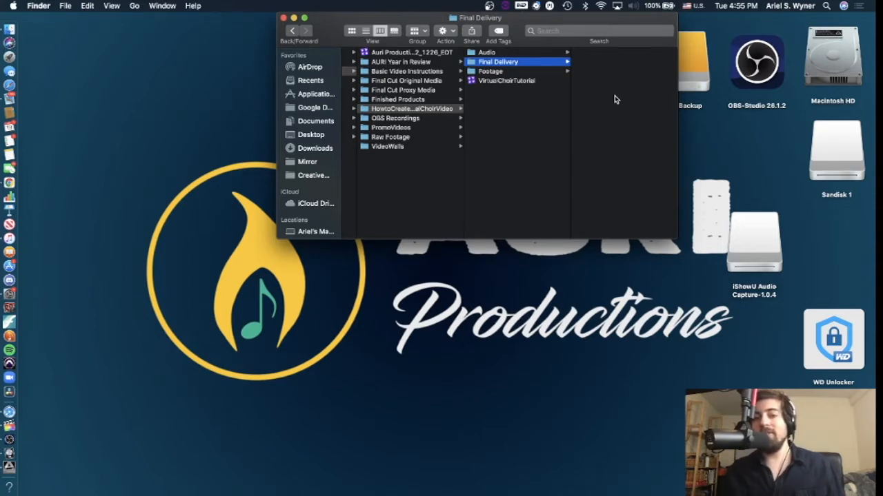
left_click(495, 81)
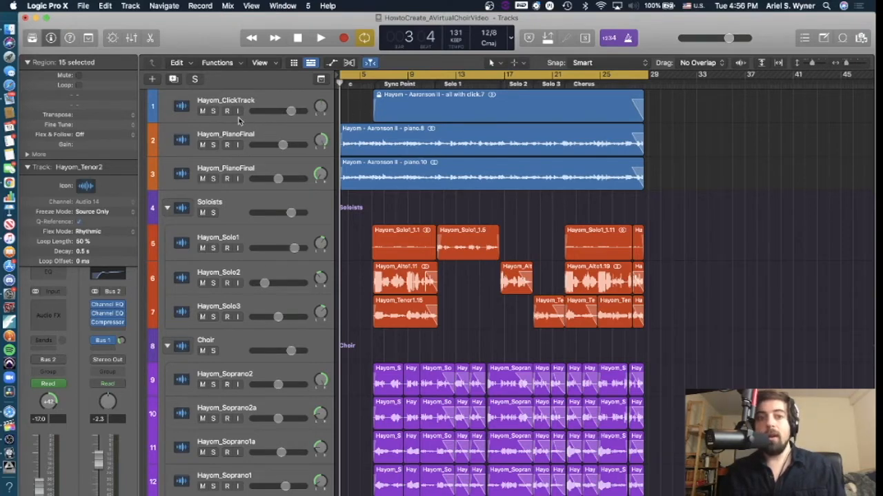
Mute the Hayom_ClickTrack track and review the piano, soloist and choir tracks in the Logic Pro X project
left_click(202, 111)
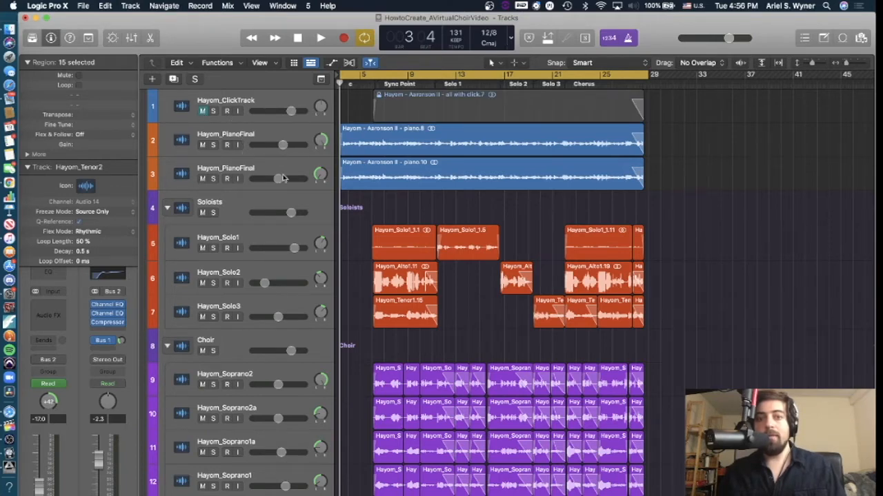
scroll(451, 184, "down", 2)
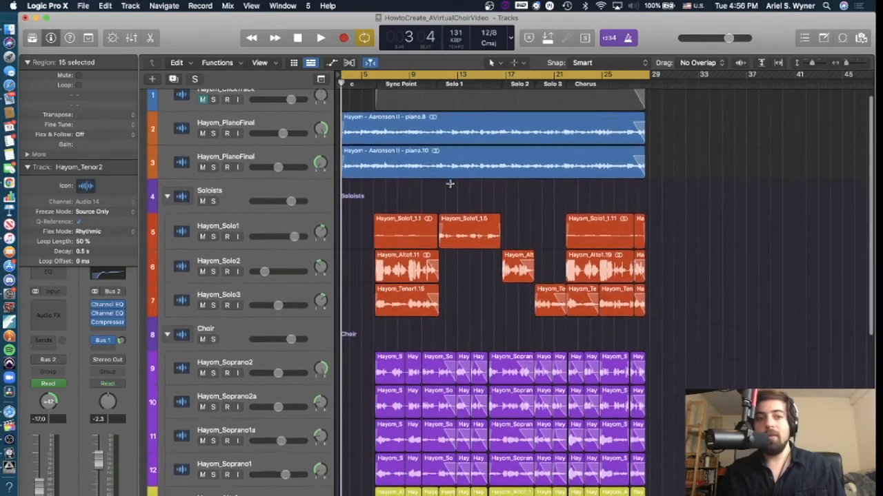
scroll(380, 284, "down", 10)
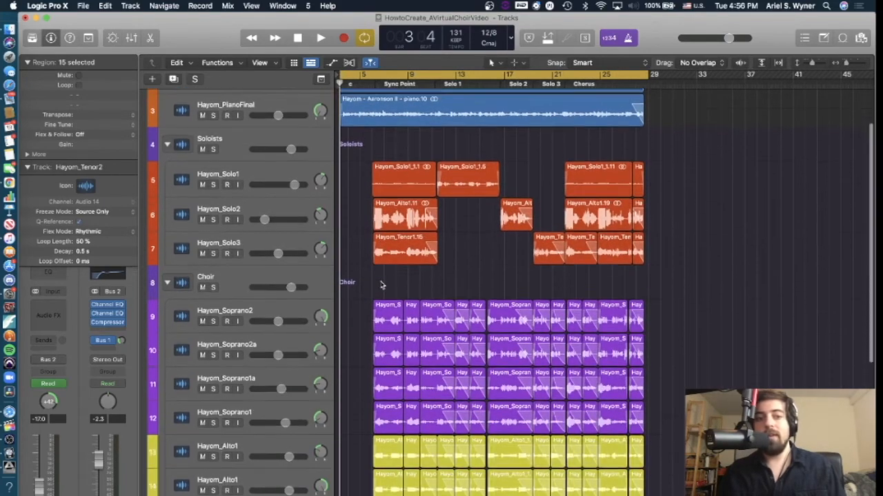
scroll(380, 285, "down", 8)
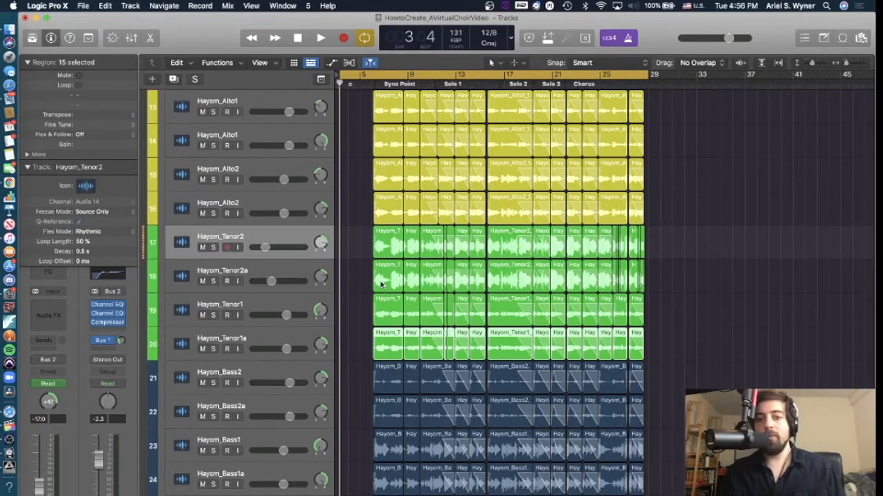
scroll(381, 285, "up", 18)
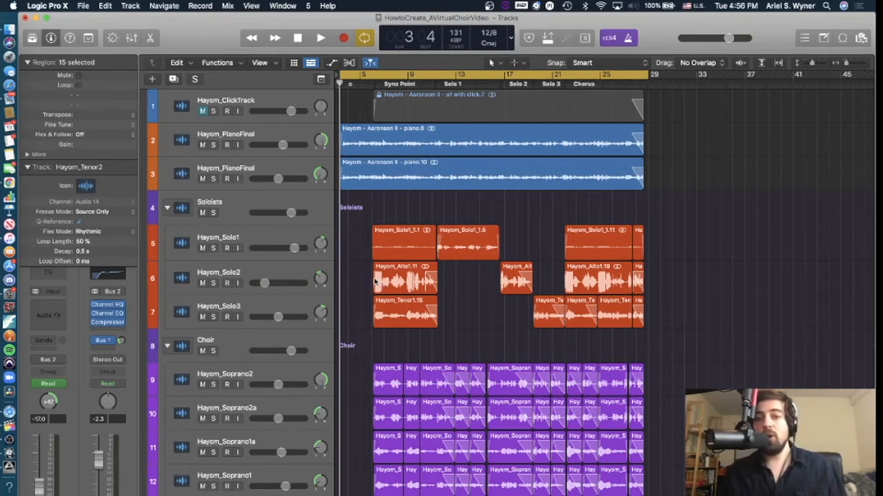
Create a new project containing one audio track
left_click(81, 5)
mouse_move(107, 48)
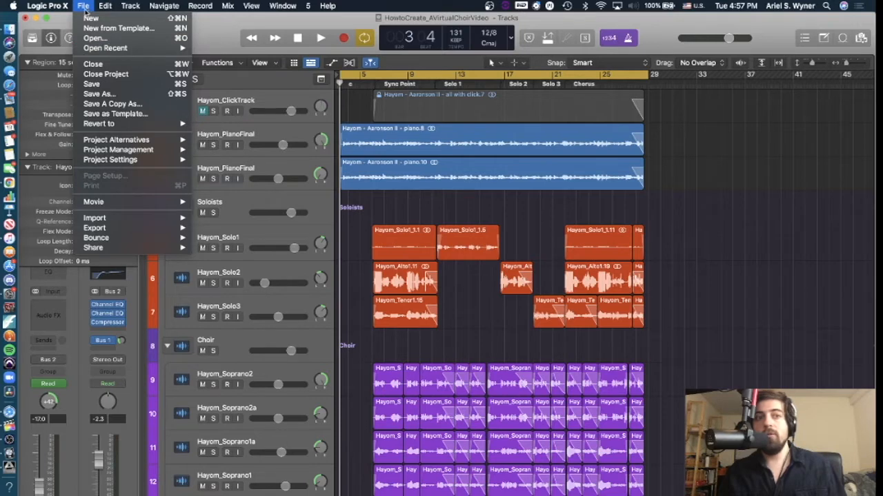
left_click(87, 16)
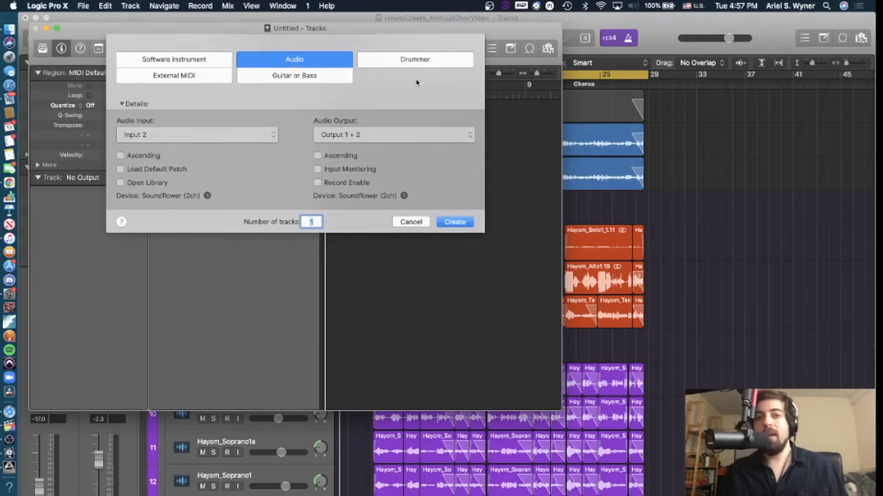
key("Return")
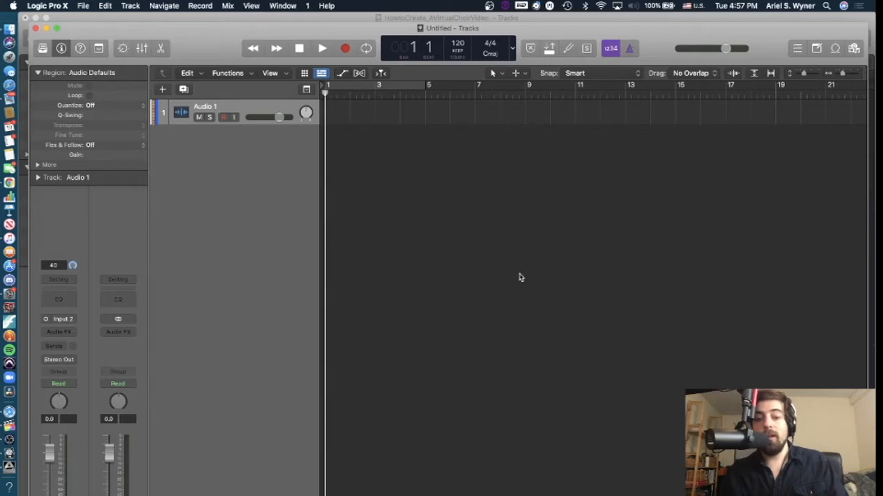
Switch to Finder, move its window clear of the track area, and open the MOV subfolder within Footage
key("super+Tab")
key("super+Tab")
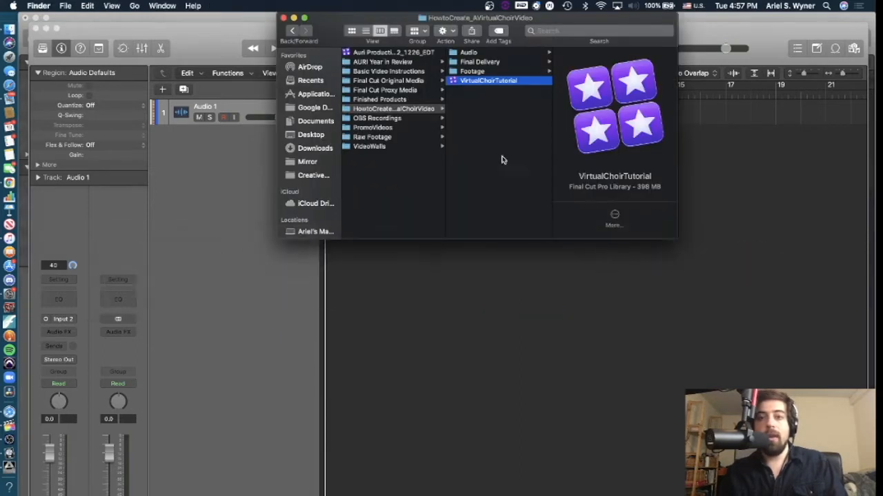
left_click_drag(384, 19, 607, 20)
left_click(711, 73)
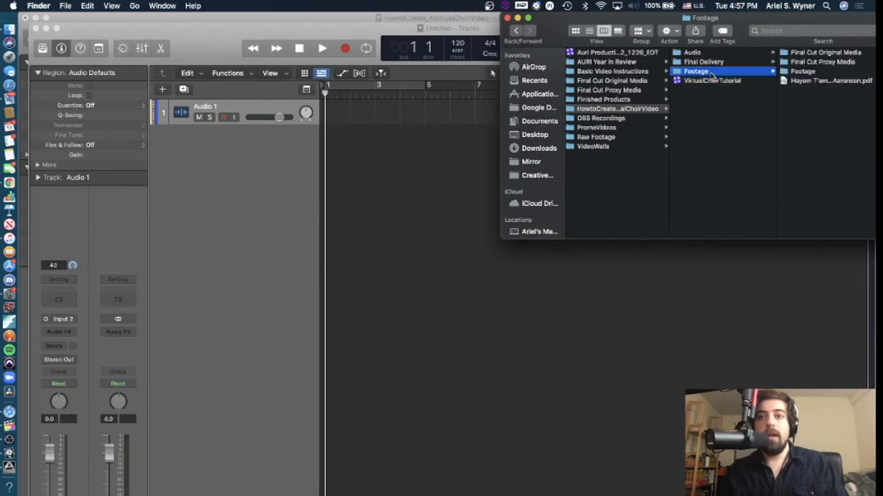
left_click(795, 73)
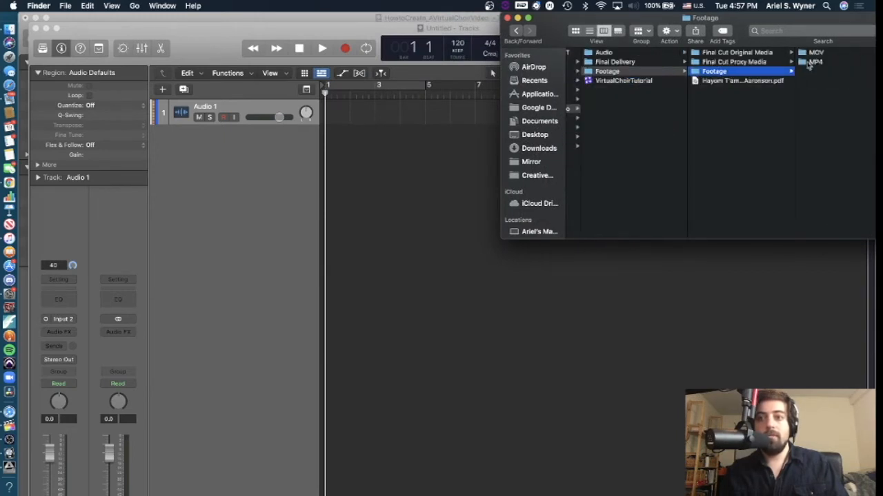
left_click(812, 52)
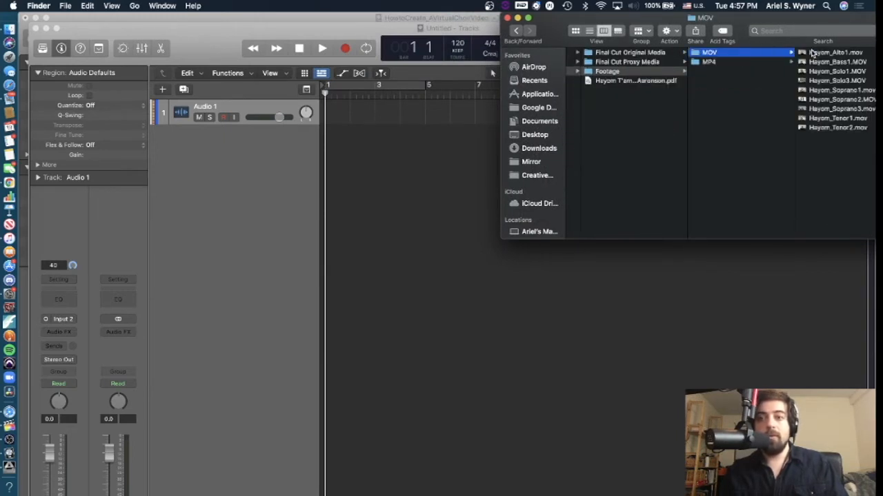
Import Hayom_Alto1.mov, Hayom_Bass1.MOV and Hayom_Solo1.MOV into the new Logic Pro X project, extracting the audio tracks without opening the movies
left_click(814, 54)
left_click(724, 72, "shift")
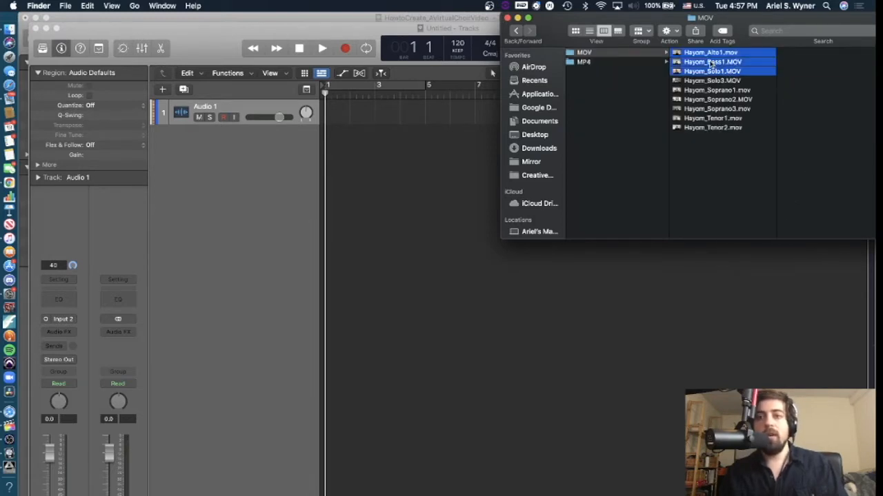
left_click_drag(710, 63, 420, 179)
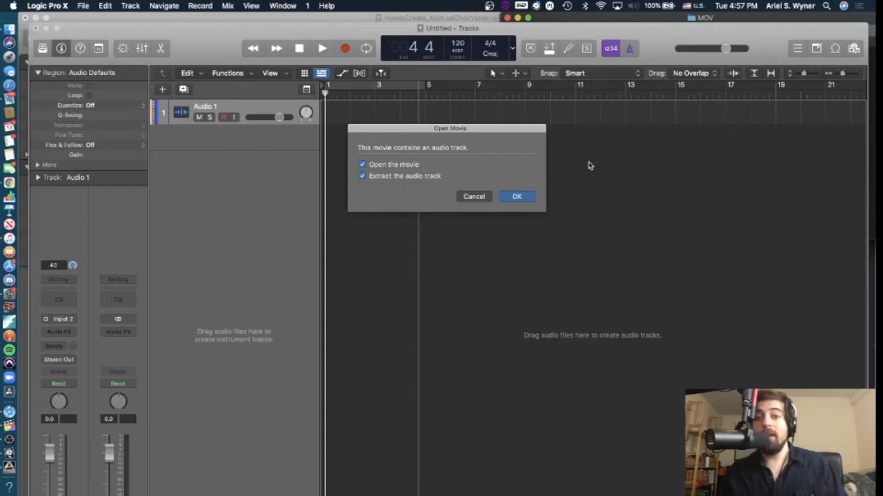
left_click(362, 167)
left_click(514, 198)
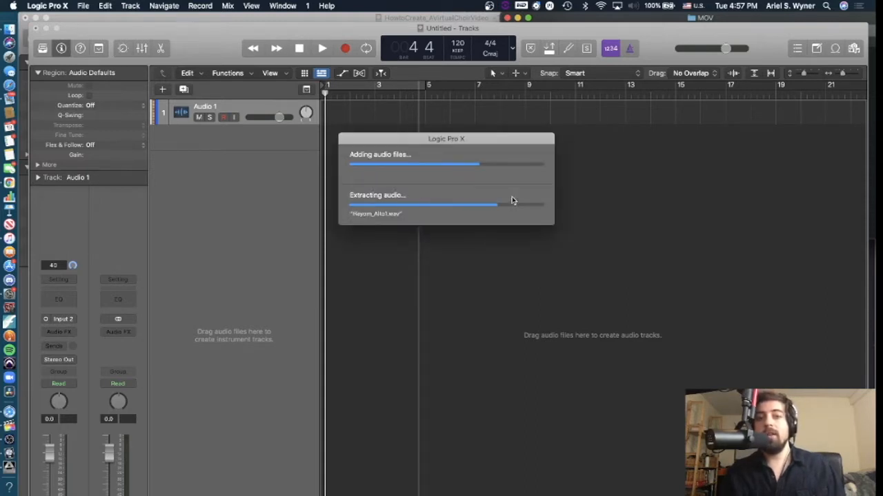
left_click(514, 197)
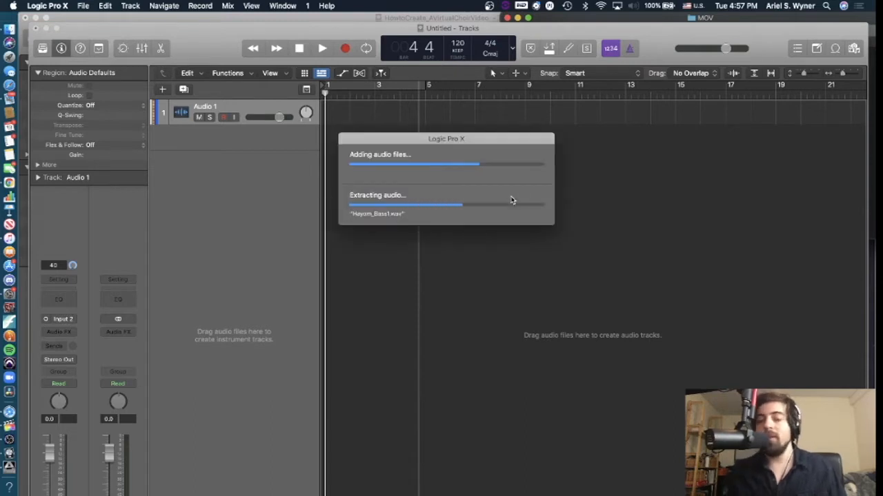
left_click(513, 199)
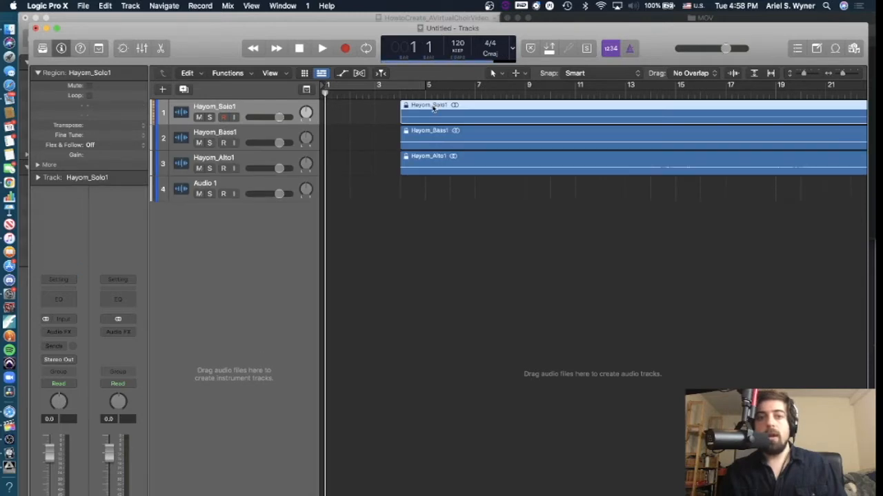
Try to move the imported Hayom_Solo1 region to the start of the timeline
left_click(412, 110)
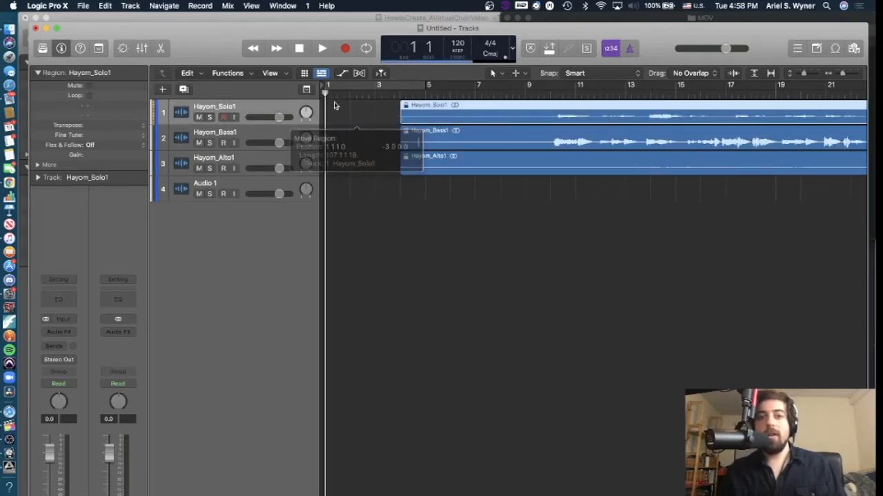
left_click(427, 110)
left_click_drag(510, 140, 406, 141)
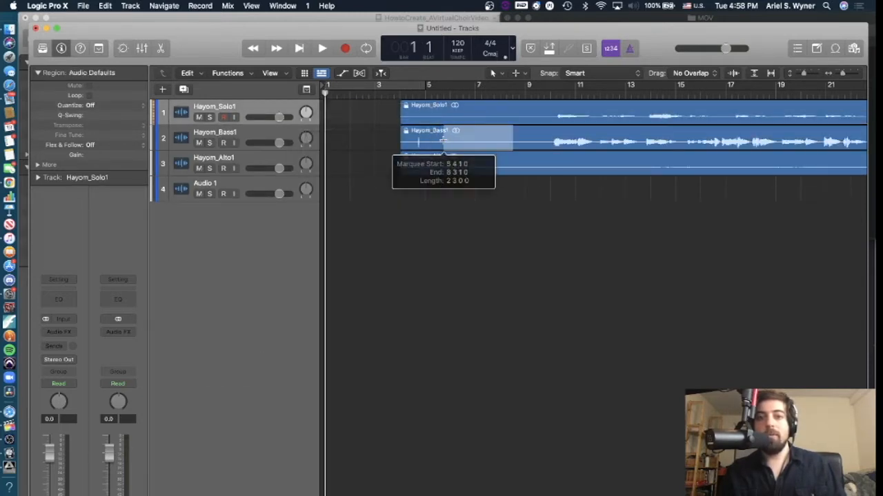
left_click(431, 141)
Unlock the SMPTE position of the Hayom_Solo1, Hayom_Bass1 and Hayom_Alto1 regions
left_click(410, 114)
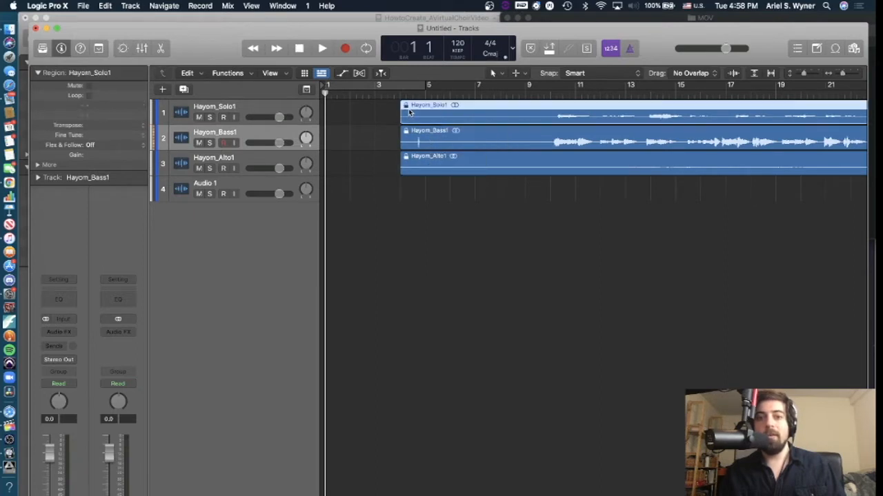
right_click(455, 106)
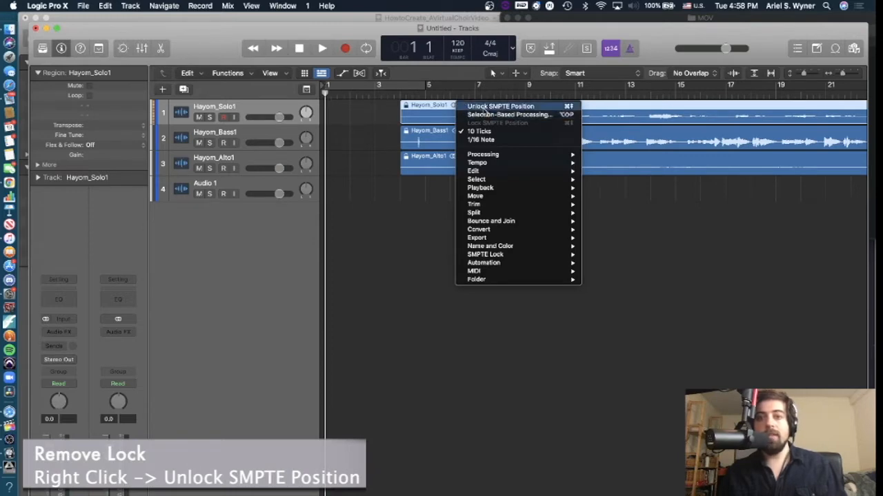
left_click(487, 107)
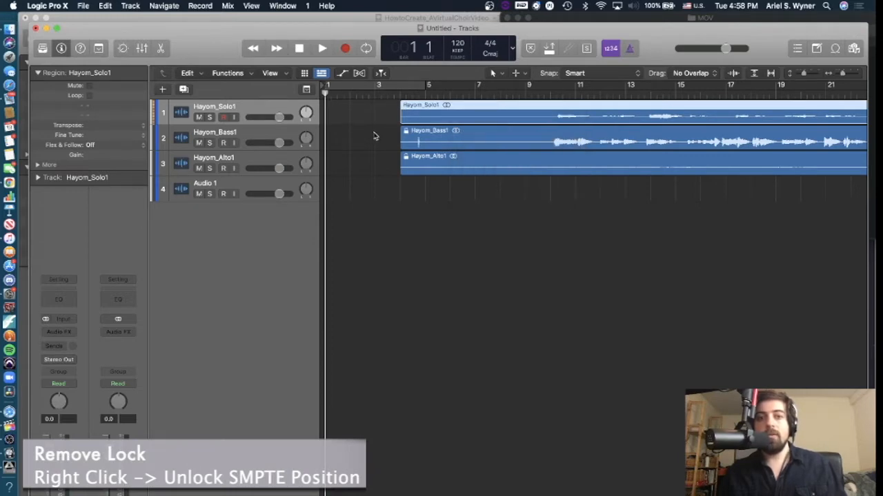
left_click_drag(375, 134, 429, 164)
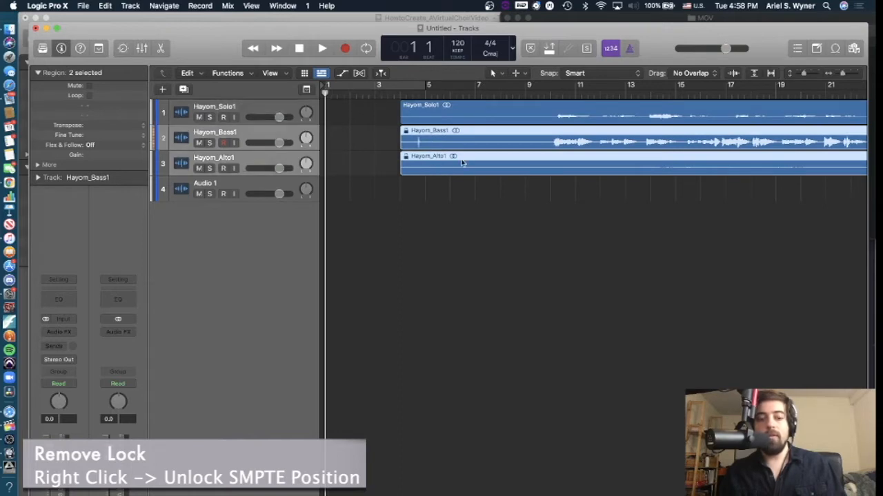
right_click(462, 162)
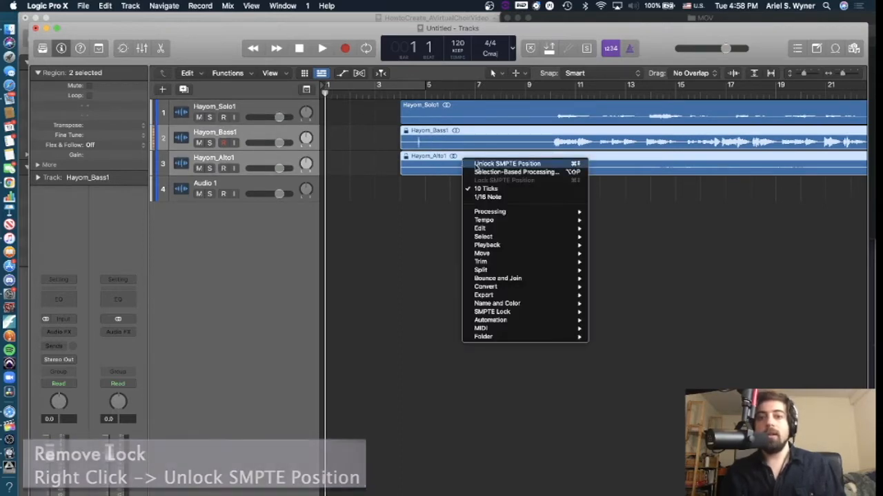
left_click(475, 165)
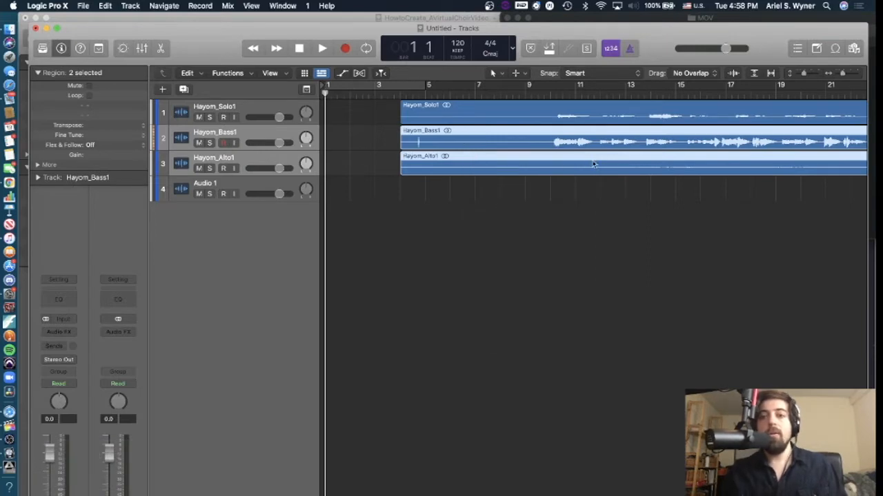
Move the Hayom_Bass1 region to bar 1 and Hayom_Alto1 earlier, and close the untitled project without saving
left_click_drag(507, 163, 428, 163)
left_click(449, 193)
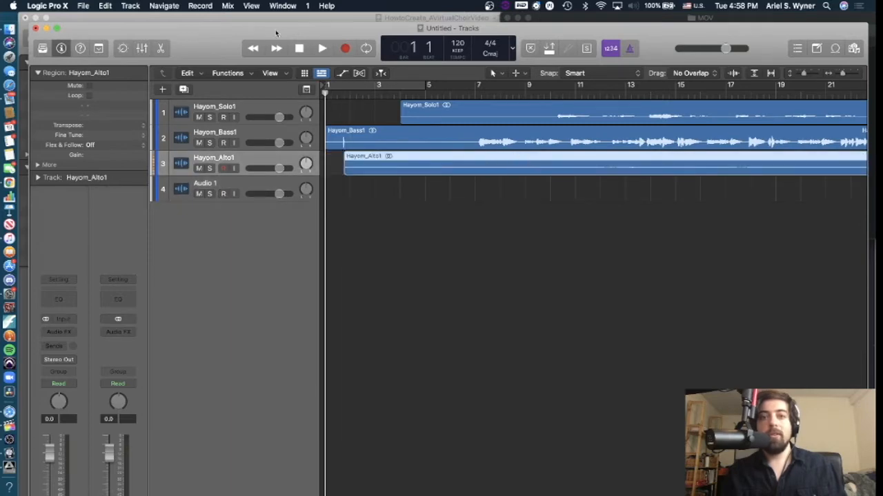
left_click(35, 28)
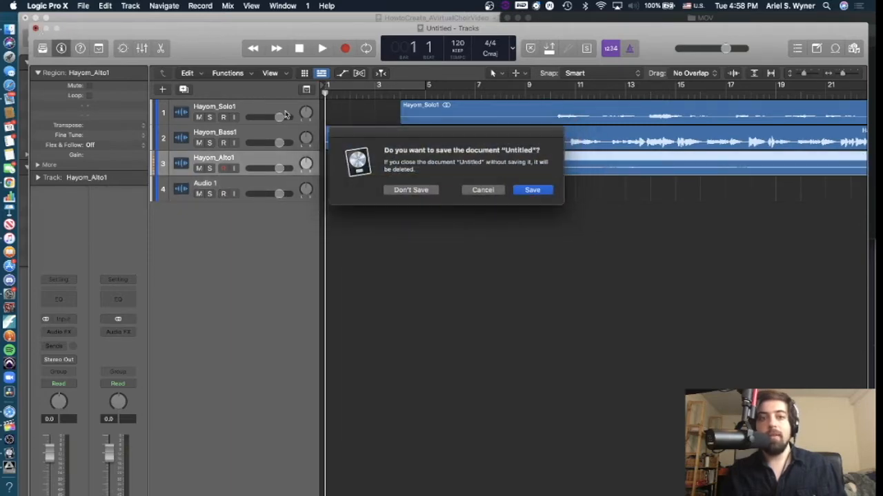
left_click(417, 193)
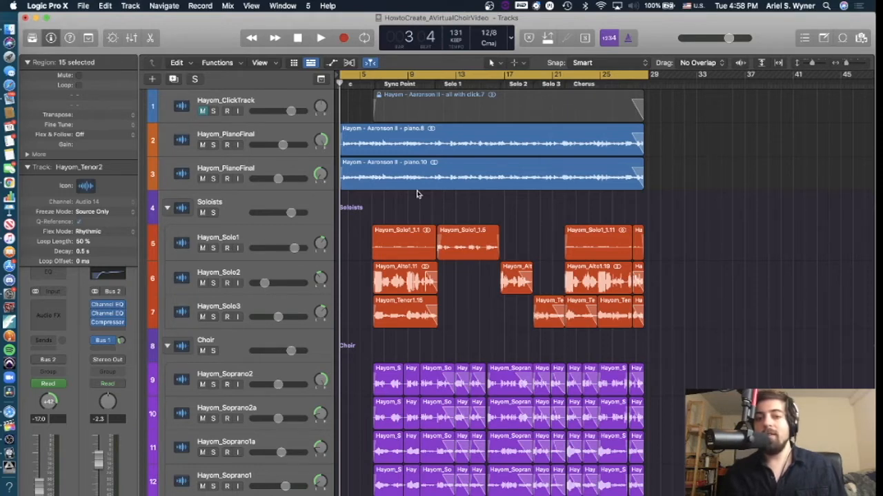
Play the virtual choir arrangement from bar 5 and stop in bar 8
left_click(355, 84)
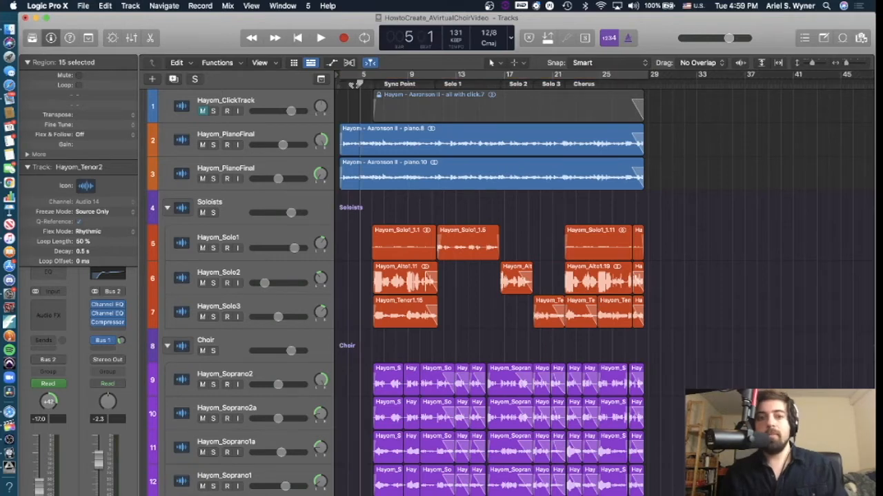
key("space")
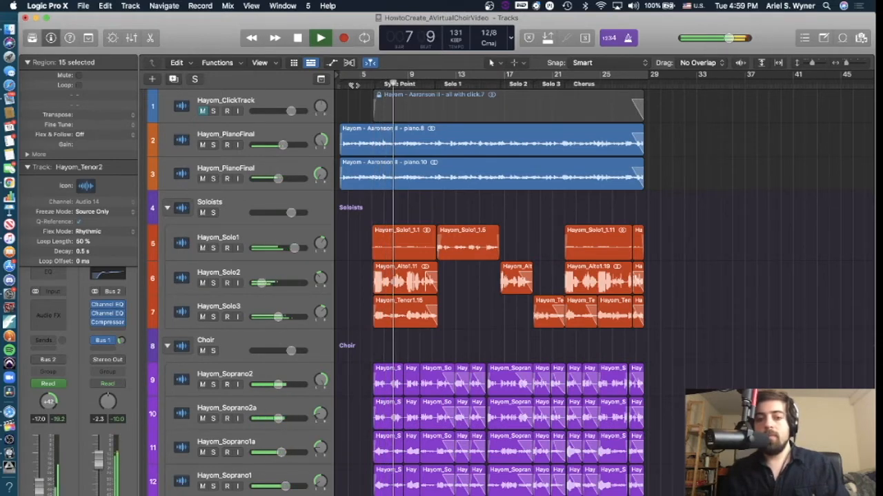
key("space")
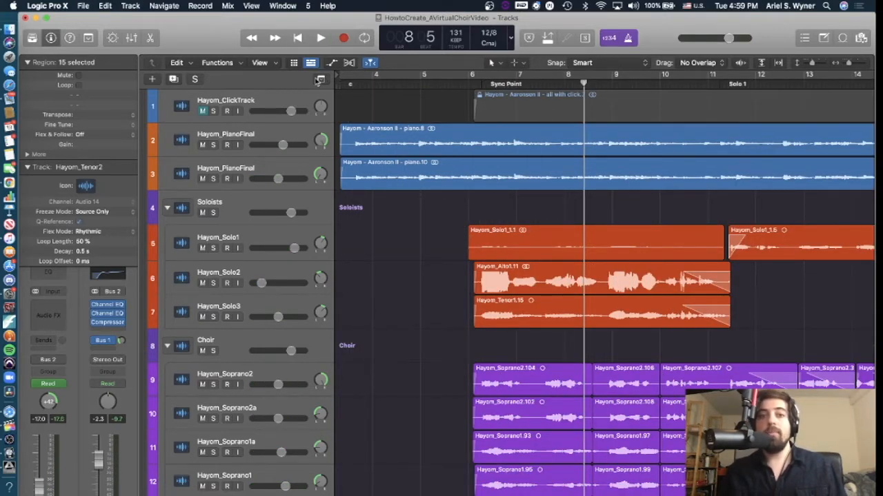
Show the global tracks and create a marker named Sync Point at the playhead in bar 8
left_click(320, 80)
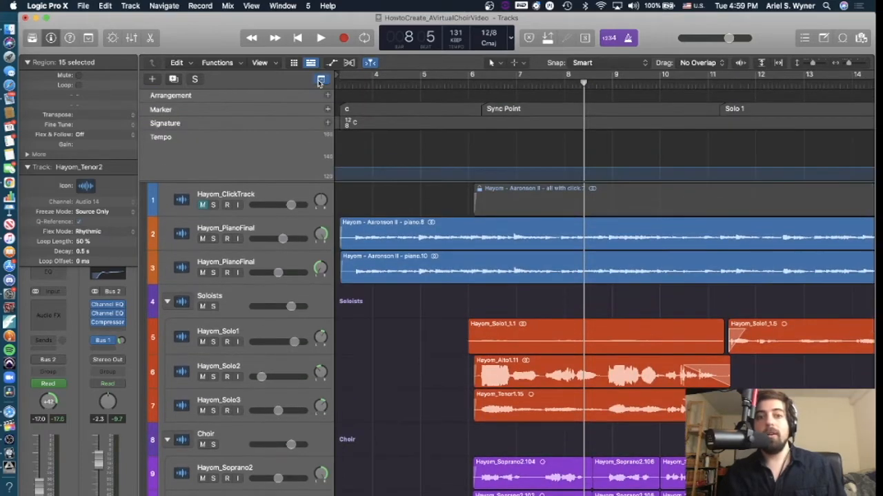
left_click(328, 110)
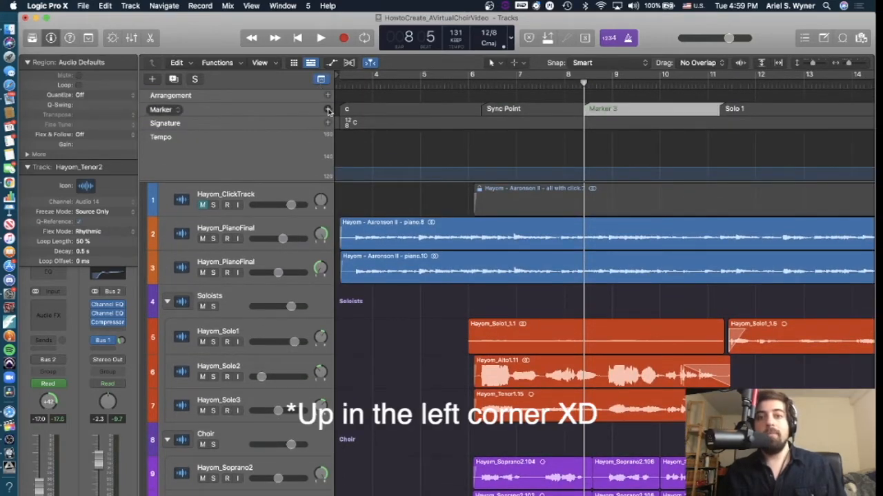
type("Sync")
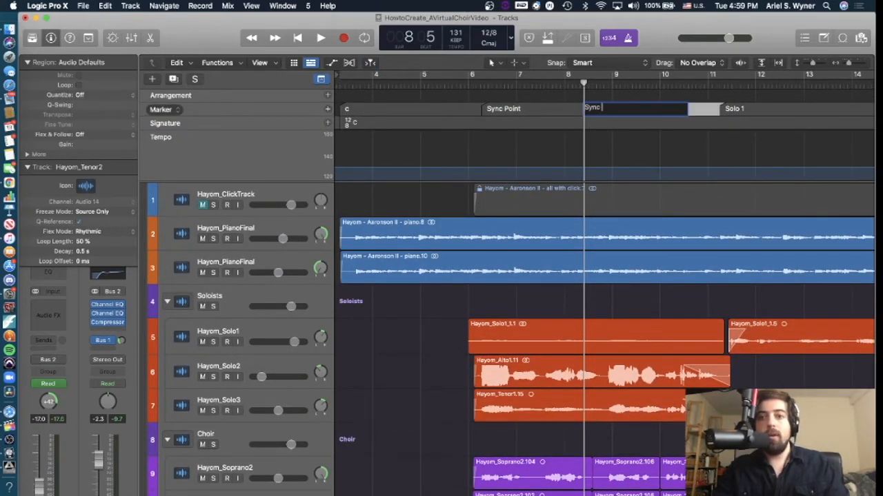
type(" Point")
key("Return")
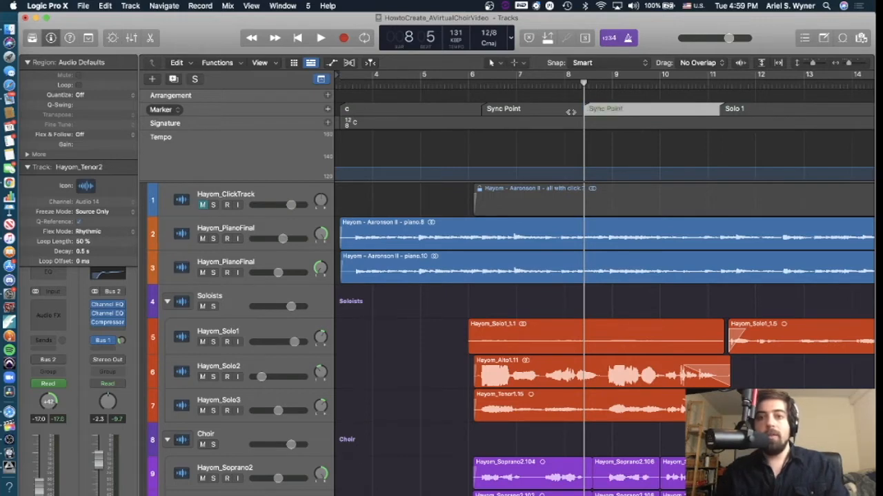
Undo the naming and creation of the bar 8 marker, and place the playhead at the original Sync Point marker
key("super+z")
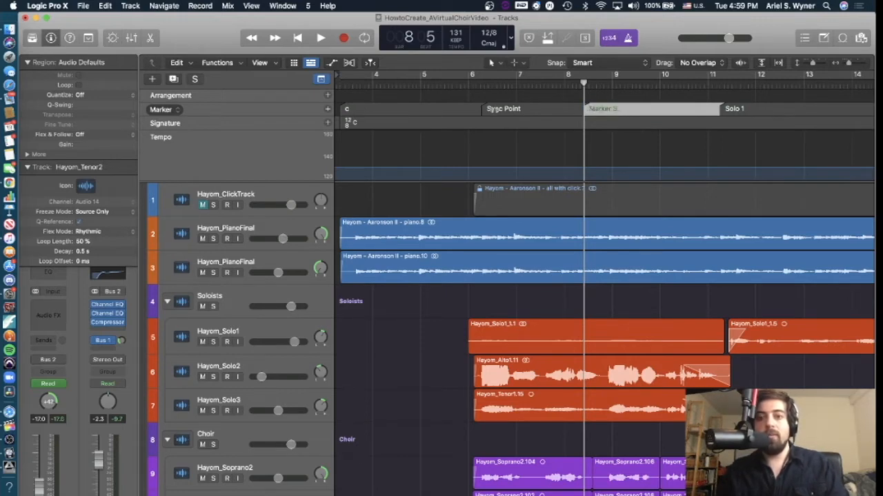
key("super+z")
left_click(483, 83)
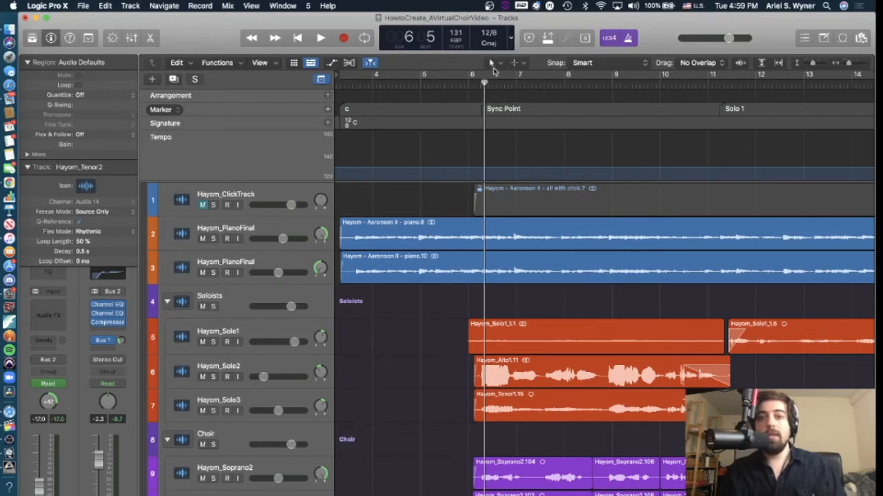
left_click(481, 83)
Try shifting the first Hayom_Soprano2 region by hand near the Sync Point marker, and undo the move
scroll(489, 301, "down", 1)
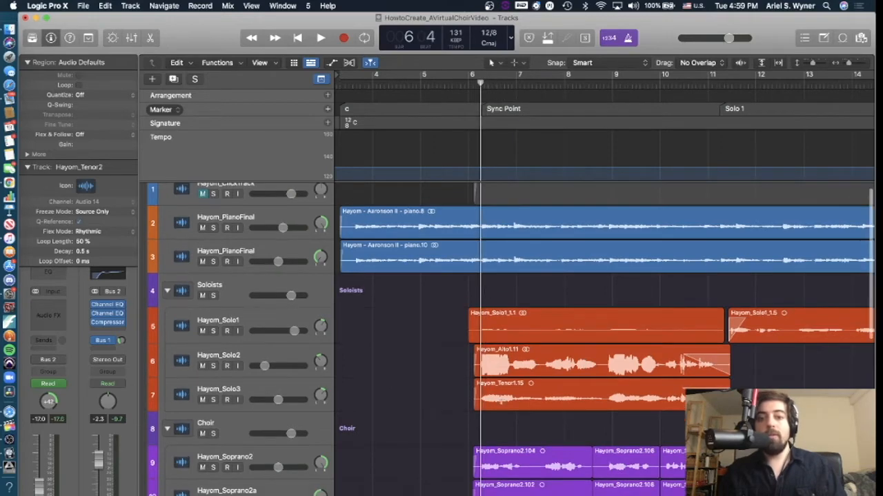
scroll(499, 369, "down", 5)
scroll(500, 369, "down", 2)
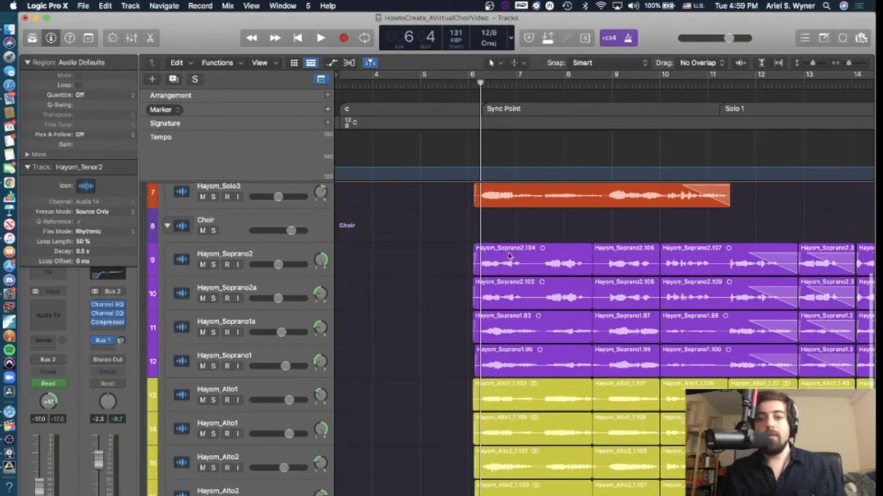
mouse_move(529, 258)
left_mouse_down()
mouse_move(496, 259)
mouse_move(531, 263)
left_mouse_up()
key("super+z")
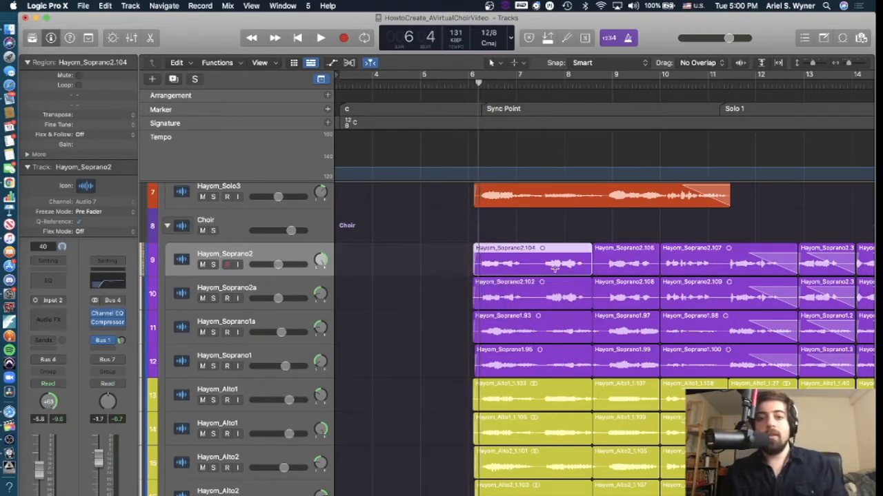
Nudge the first Hayom_Soprano2 region one increment earlier and one increment back
scroll(551, 268, "down", 8)
scroll(505, 260, "up", 8)
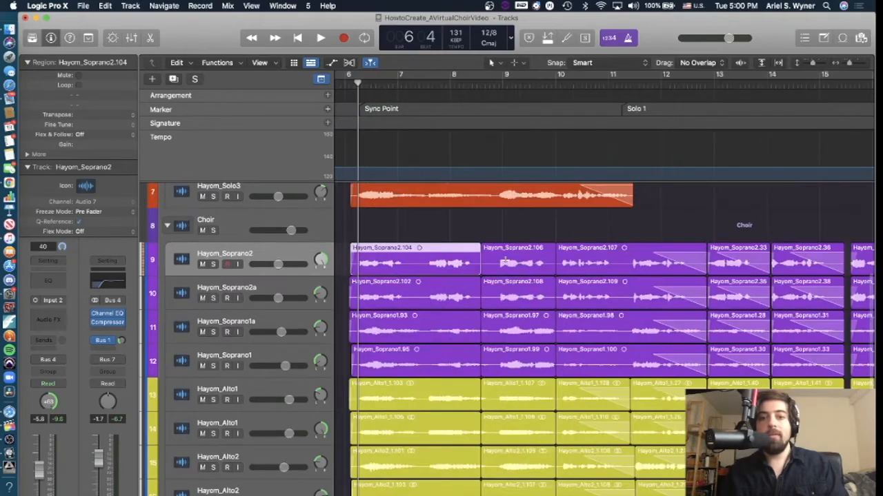
scroll(505, 260, "up", 3)
scroll(505, 260, "up", 5)
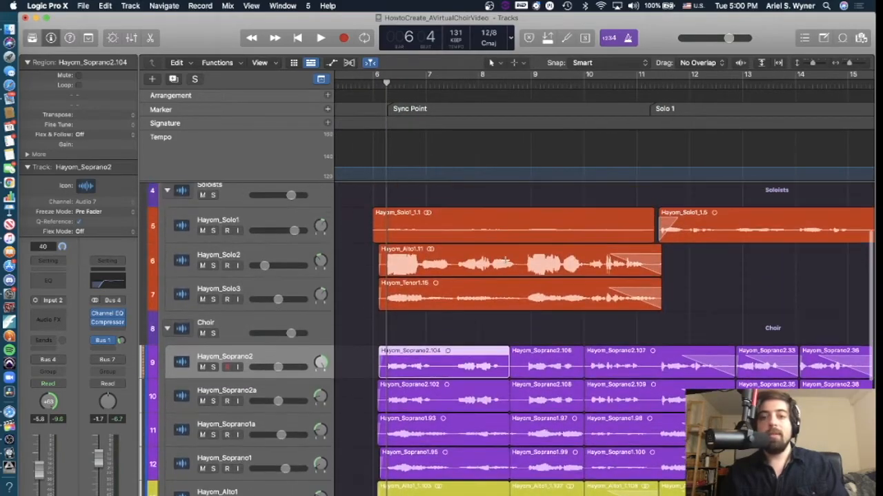
scroll(467, 242, "down", 3)
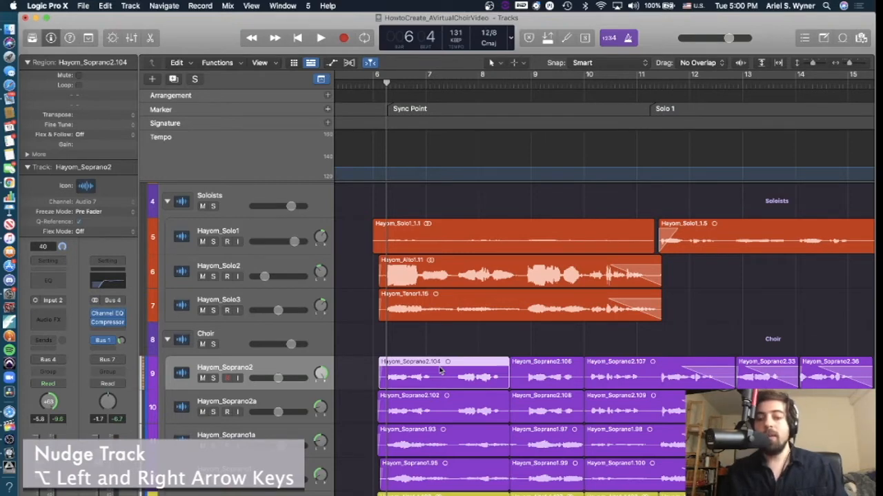
key("alt+Left")
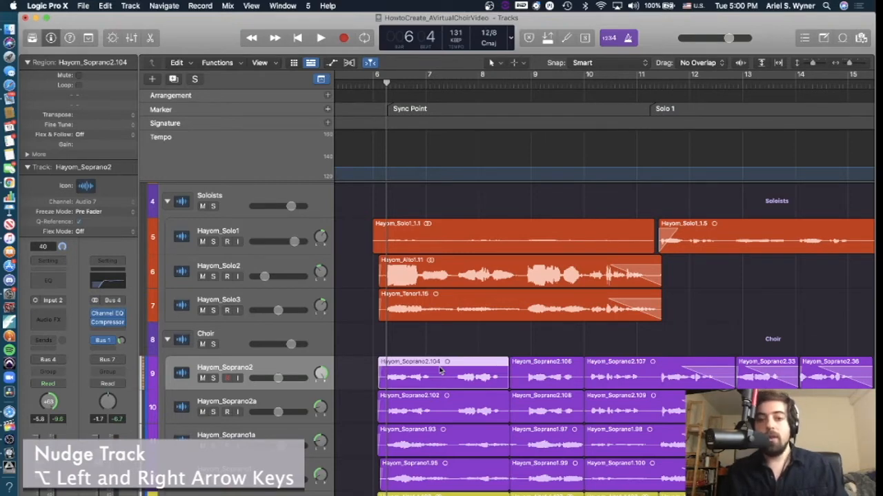
key("alt+Right")
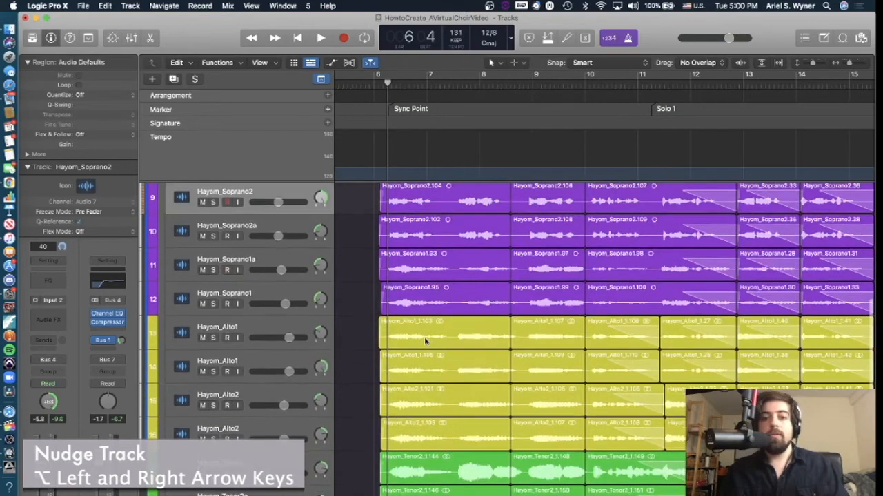
Duplicate the Hayom_Soprano2 track, copy all its regions onto the new track, and undo the duplication
key("z")
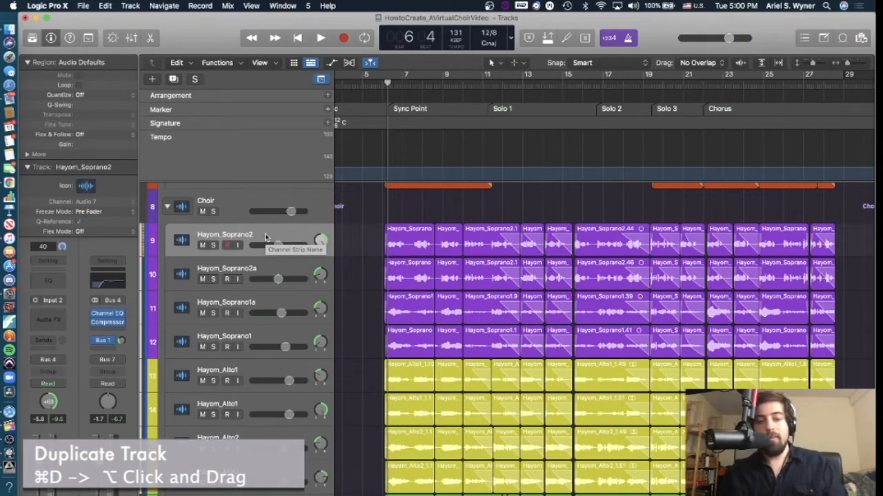
key("cmd+d")
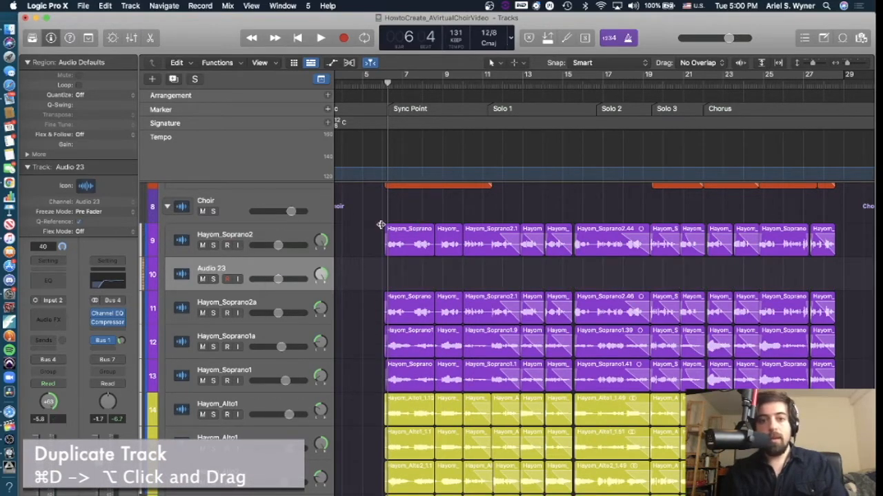
left_click(378, 227)
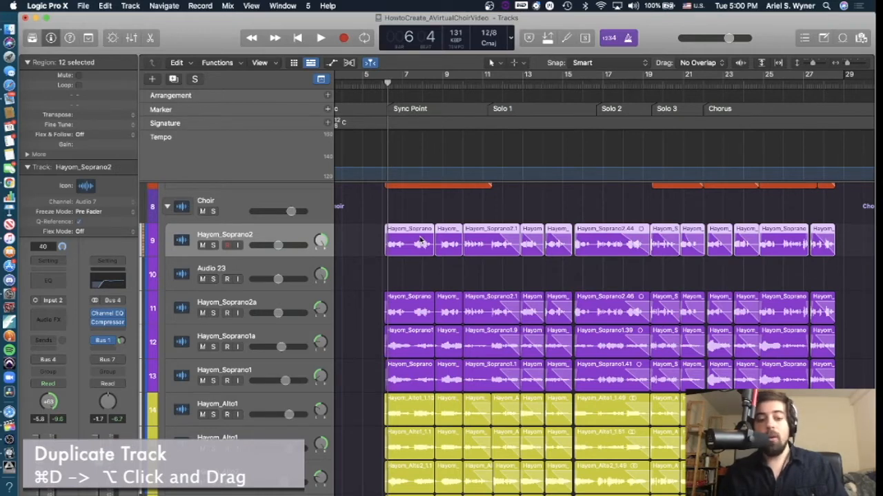
left_click_drag(421, 240, 421, 272)
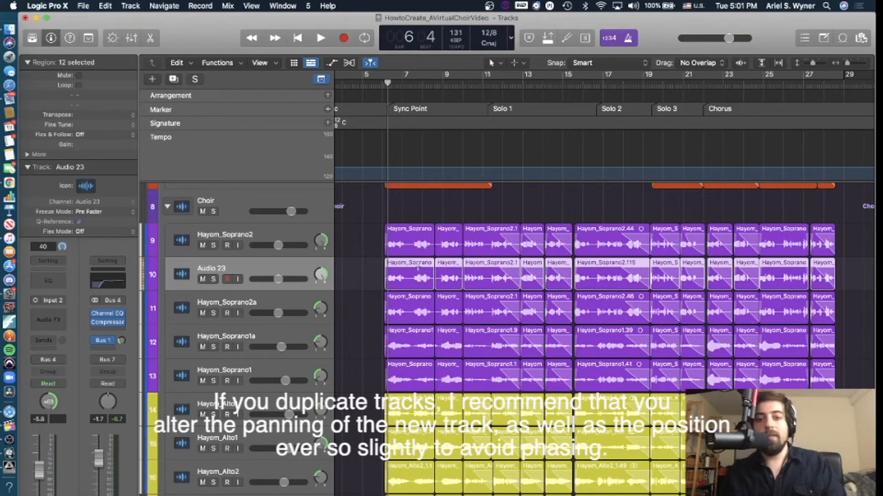
key("cmd+z")
key("cmd+z")
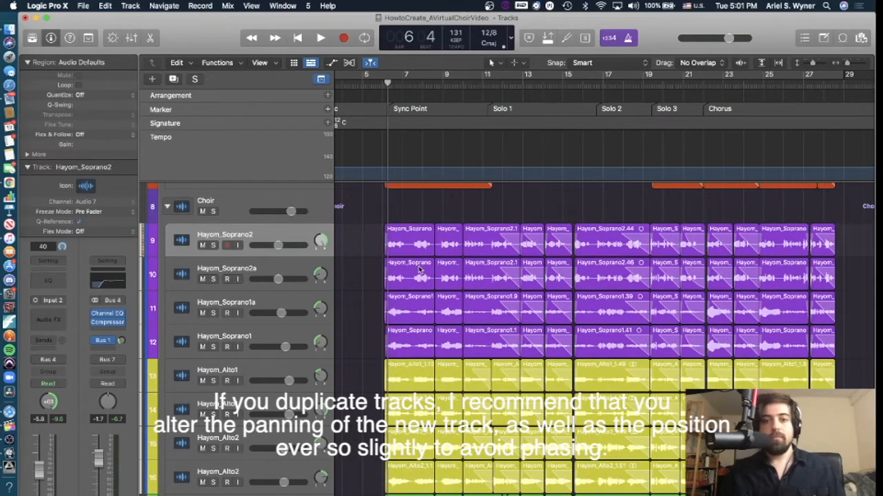
Split the first Hayom_Soprano2 region in bar 7, between its two sung phrases
scroll(419, 272, "down", 2)
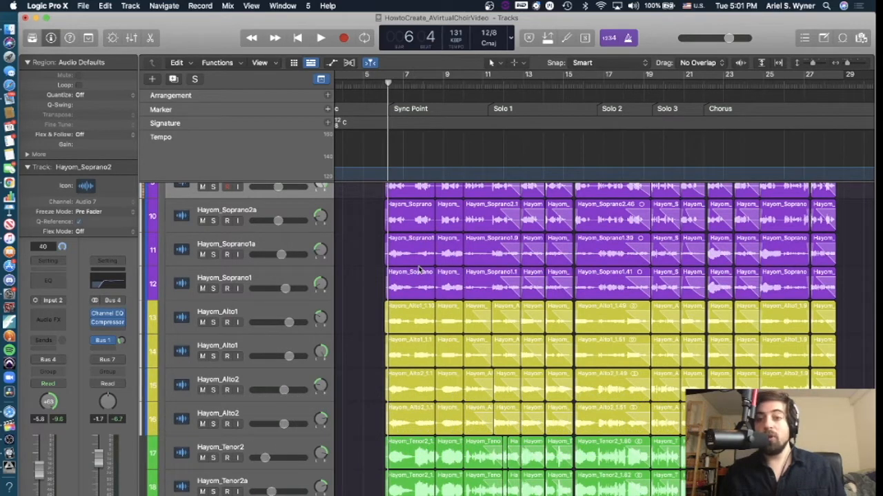
scroll(420, 271, "up", 1)
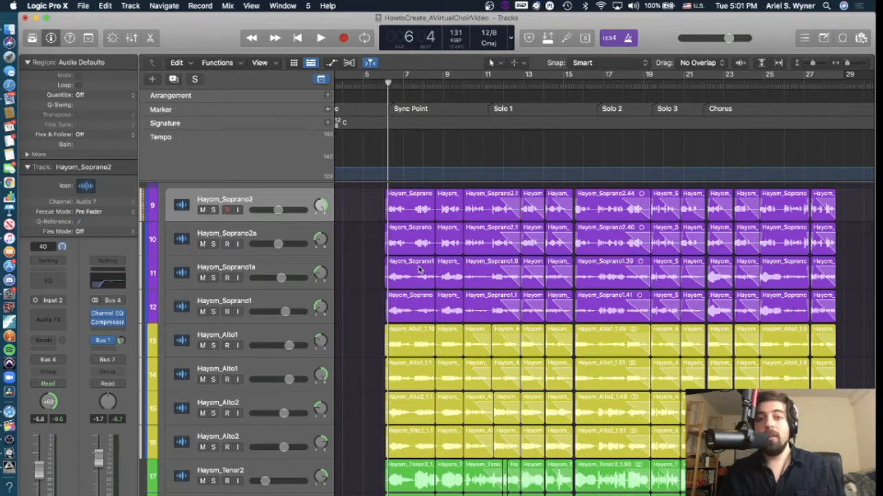
left_click(523, 64)
left_click(523, 64)
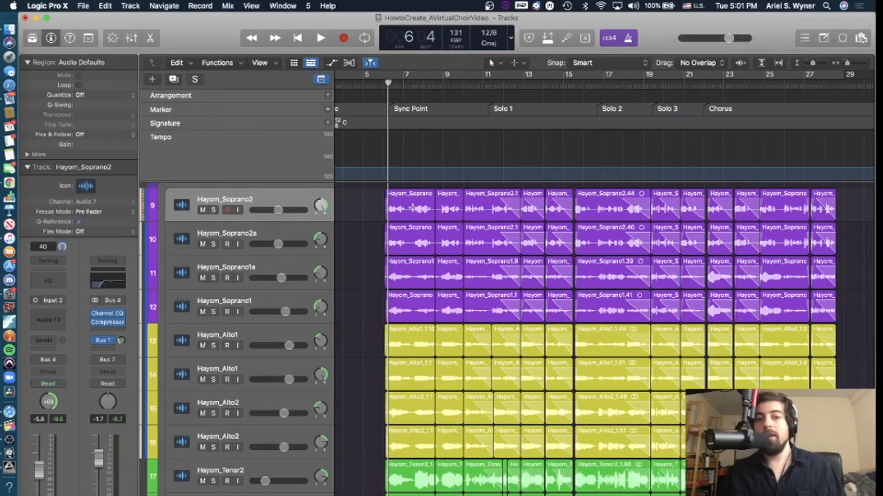
left_click(412, 208)
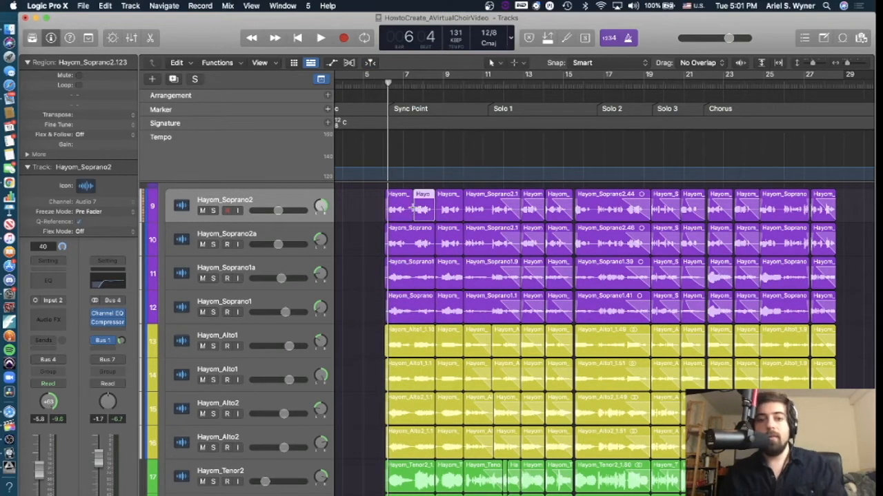
Undo the split of the first Hayom_Soprano2 region
key("super+z")
scroll(412, 208, "up", 5)
scroll(411, 208, "left", 3)
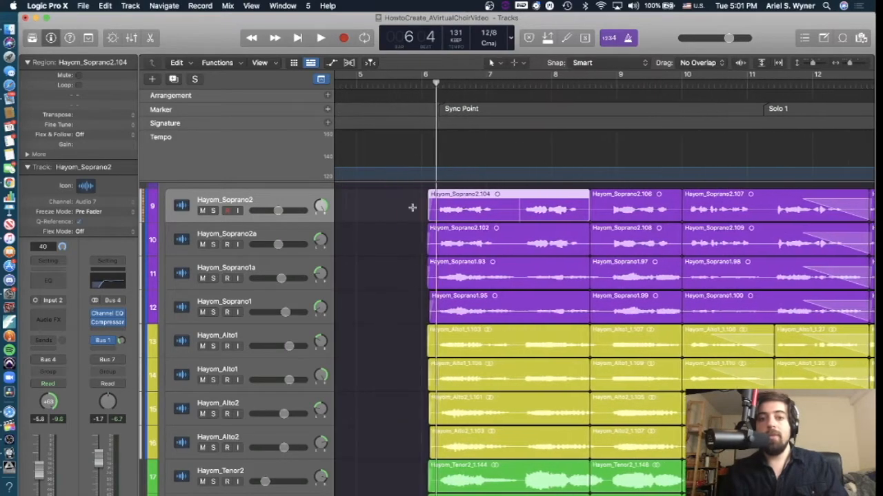
Extend the starts of the first regions on Hayom_Soprano2a, Hayom_Soprano1a and the second Hayom_Alto1 track to different points before bar 6
left_click_drag(437, 248, 385, 237)
left_click_drag(435, 286, 409, 285)
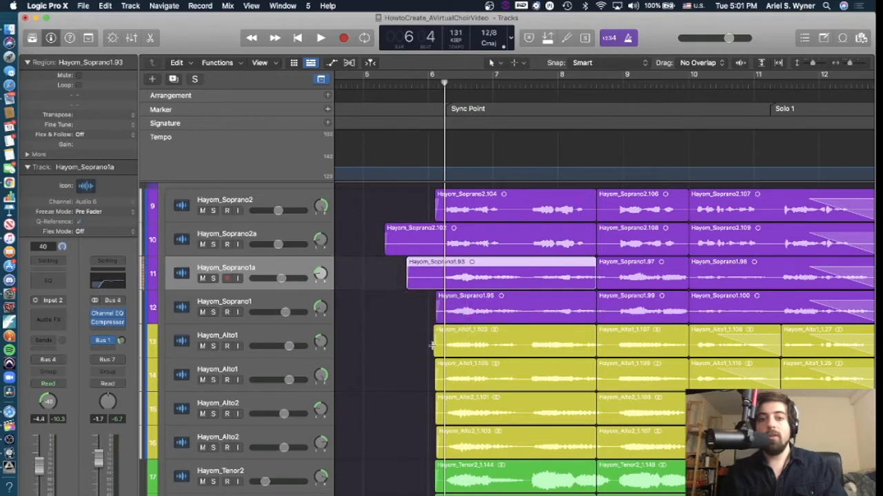
left_click(422, 383)
left_click_drag(422, 383, 370, 382)
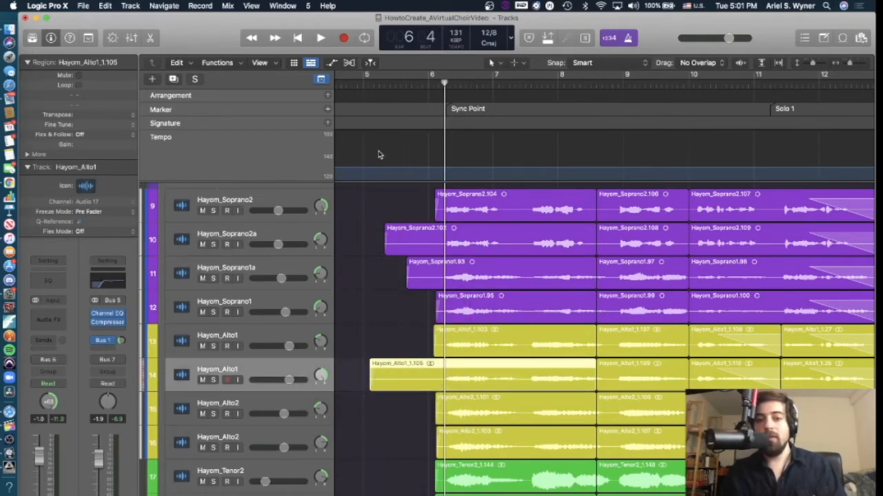
Split the three extended Soprano2a, Soprano1a and Alto1 regions together at bar 6, beat 2
left_click_drag(437, 352, 437, 352)
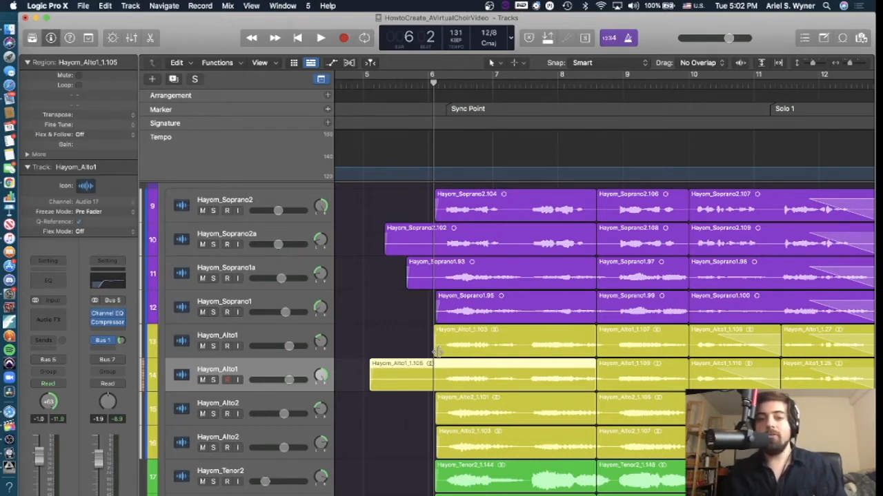
left_click(421, 285, "shift")
left_click(412, 235, "shift")
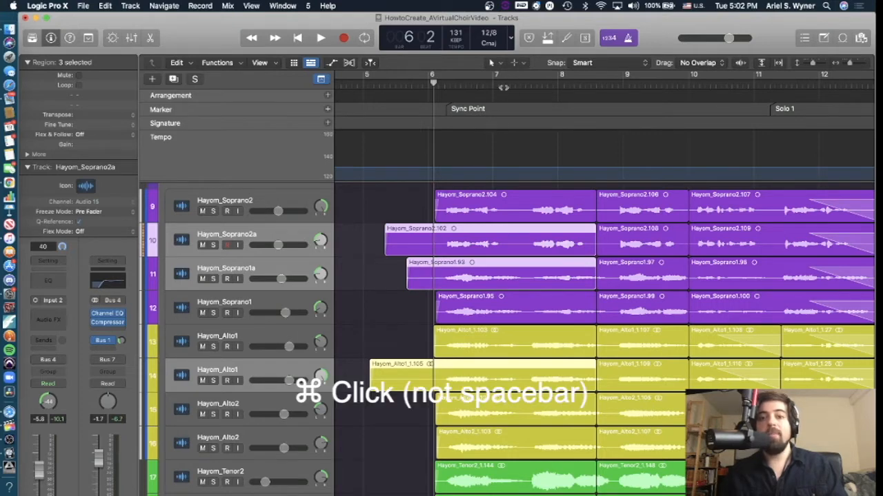
left_click(432, 243, "super")
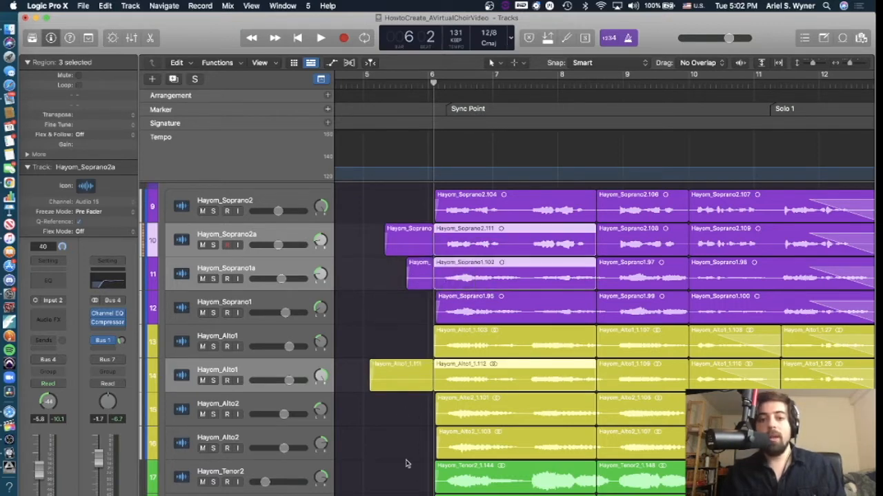
Delete the three short leftover regions before the split on the Soprano2a, Soprano1a and second Alto1 tracks
left_click_drag(407, 461, 408, 266)
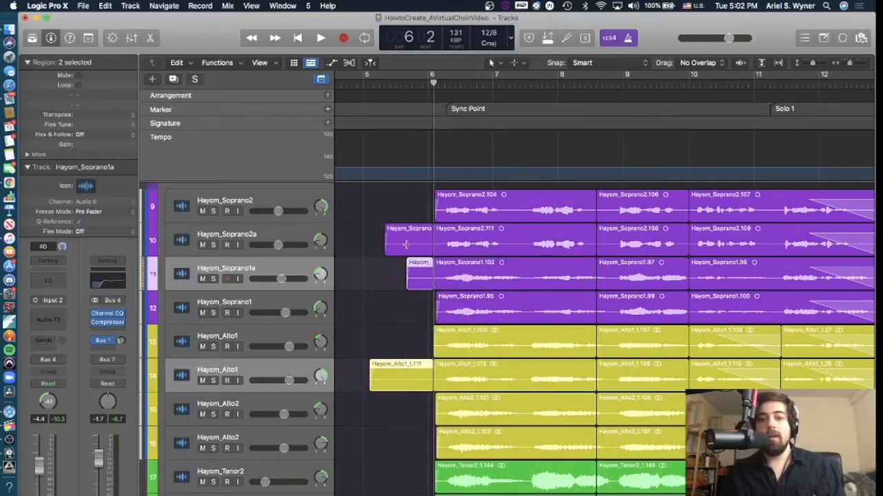
left_click(407, 241, "super")
left_click(411, 276)
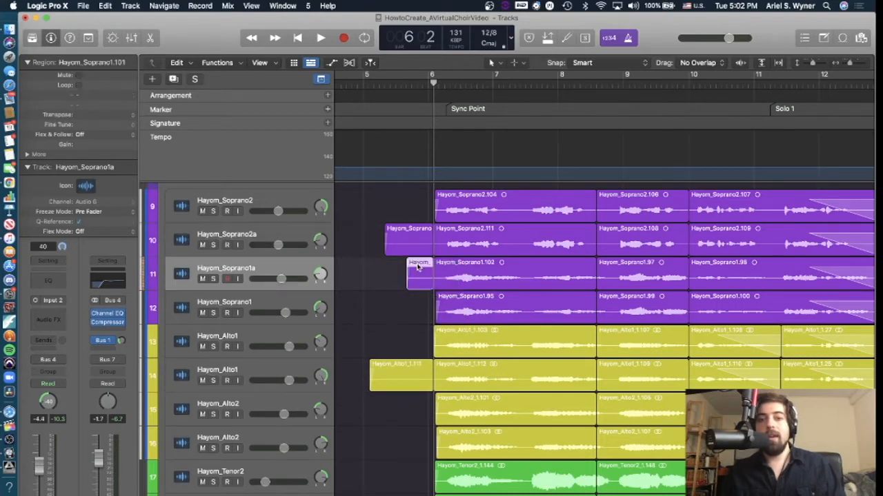
left_click(414, 232, "shift")
left_click(401, 369, "shift")
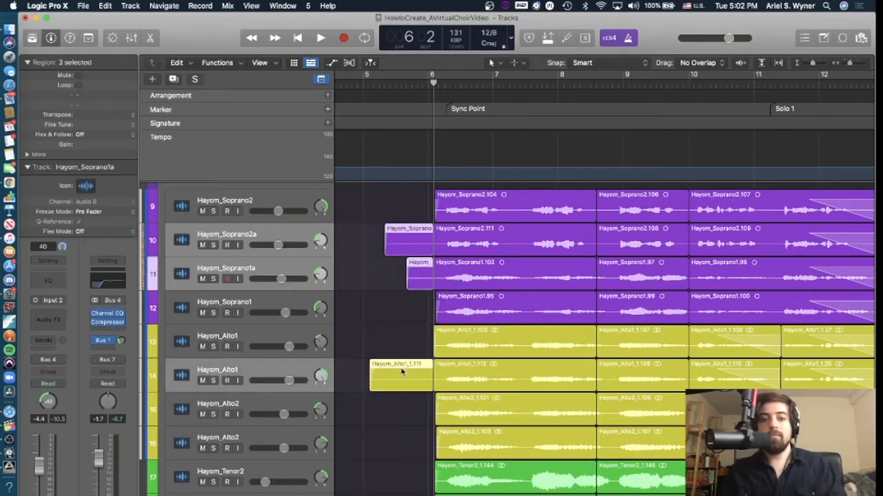
key("Delete")
Assign the Fade Tool as the secondary tool in the tracks area
scroll(427, 308, "down", 5)
scroll(428, 289, "up", 1)
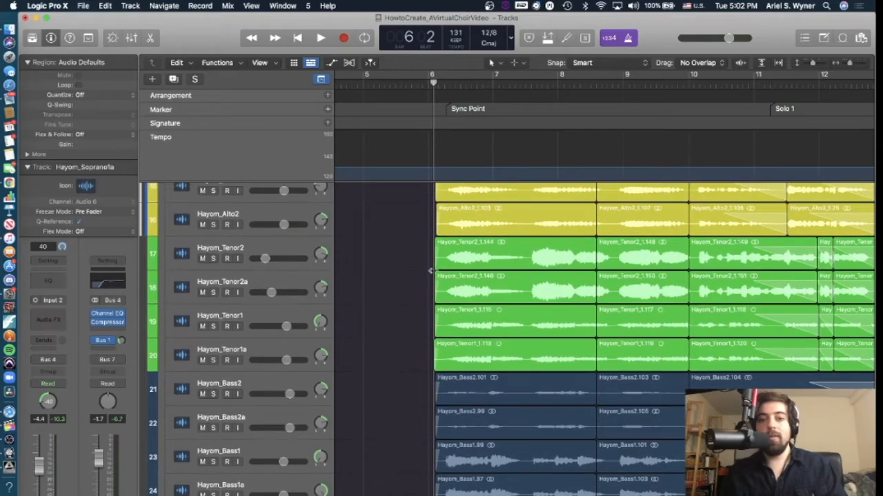
key("super+Right")
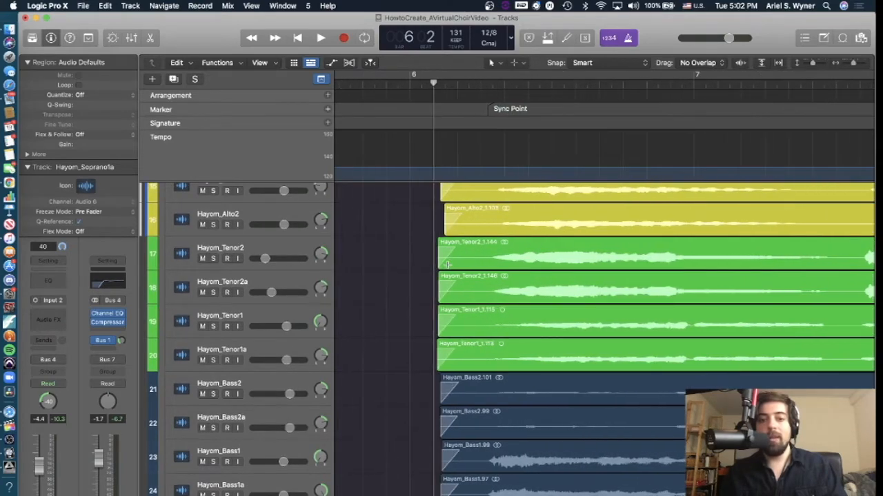
scroll(447, 264, "up", 5)
key("super+Left")
scroll(442, 265, "up", 1)
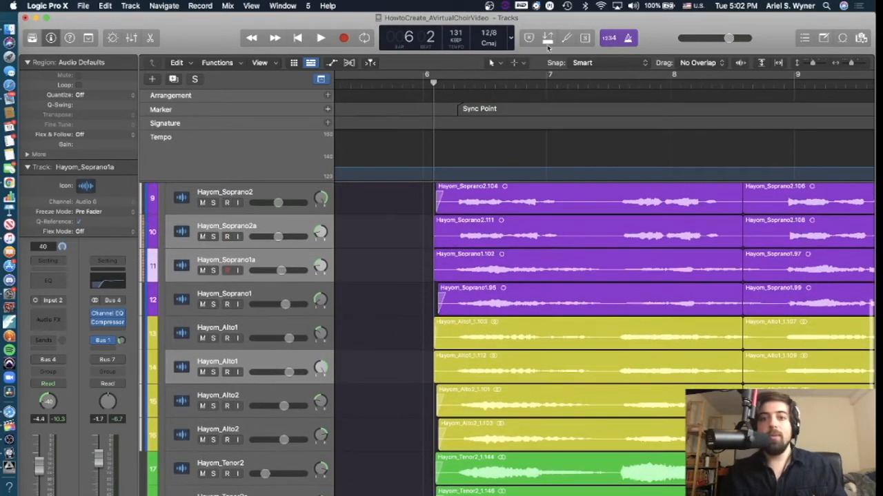
left_click(523, 63)
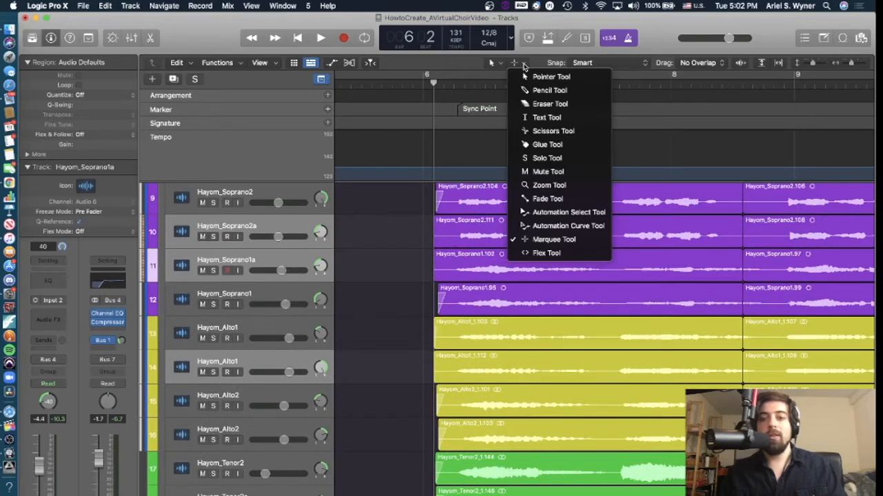
left_click(545, 199)
scroll(483, 241, "up", 1)
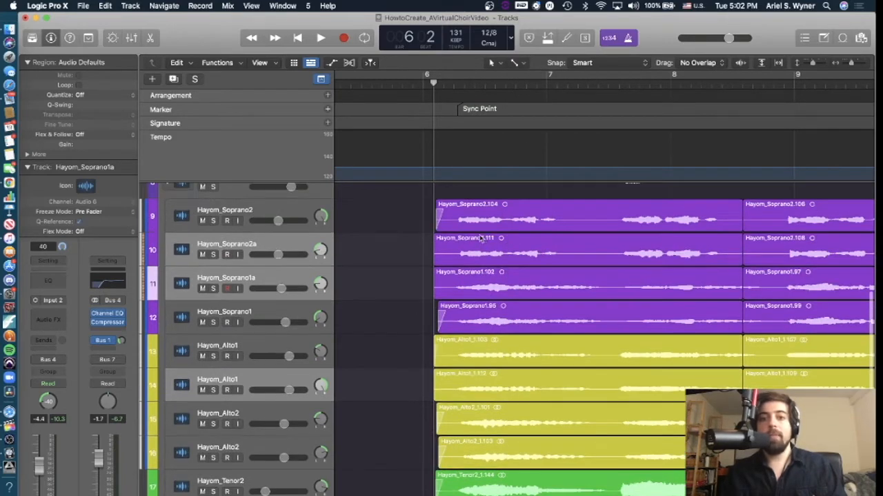
Select the first region on all 16 choir tracks and draw a short fade-in over their starts together
left_click(440, 213)
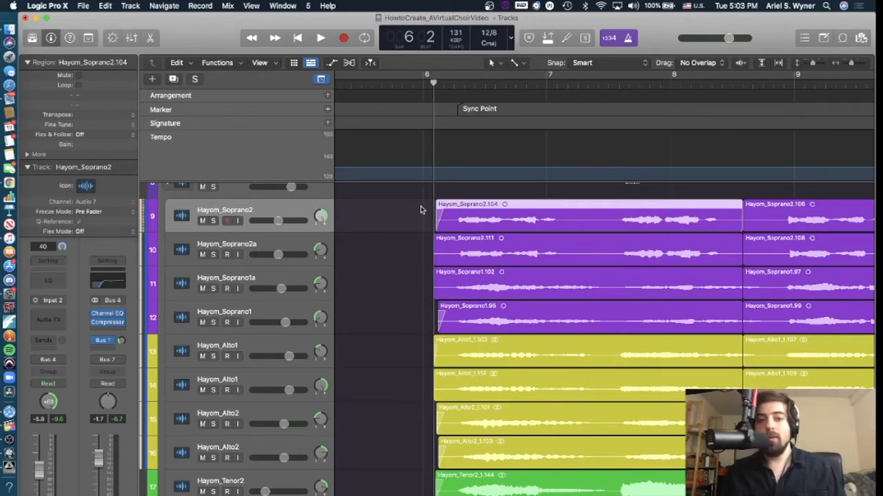
left_click_drag(420, 210, 422, 494)
scroll(439, 268, "up", 3)
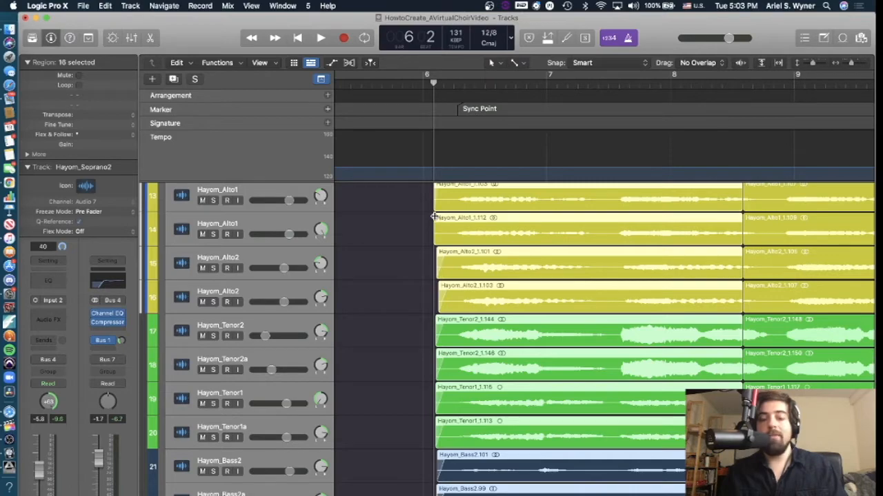
left_click_drag(434, 216, 453, 218)
scroll(452, 217, "up", 6)
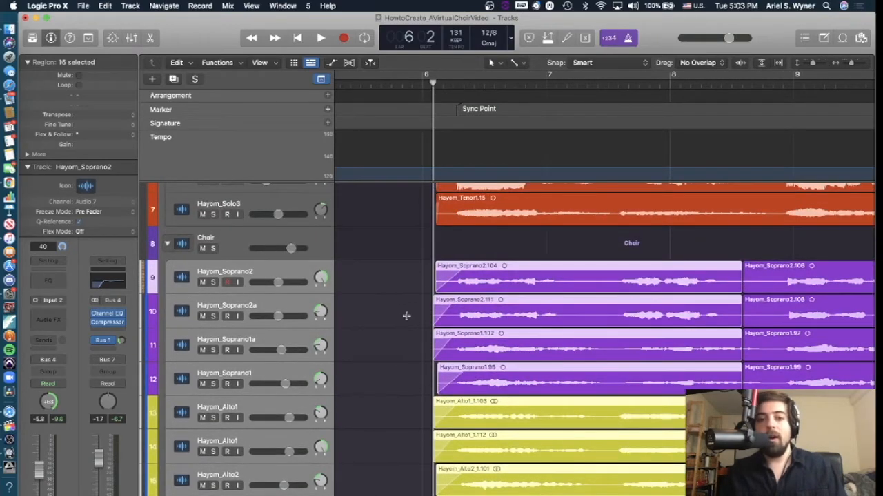
Open the General preferences and show the Editing settings
left_click(50, 6)
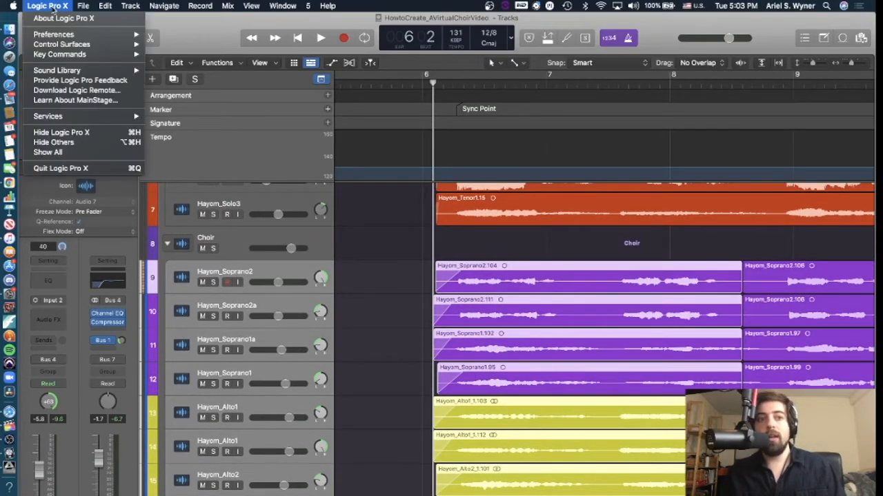
mouse_move(134, 34)
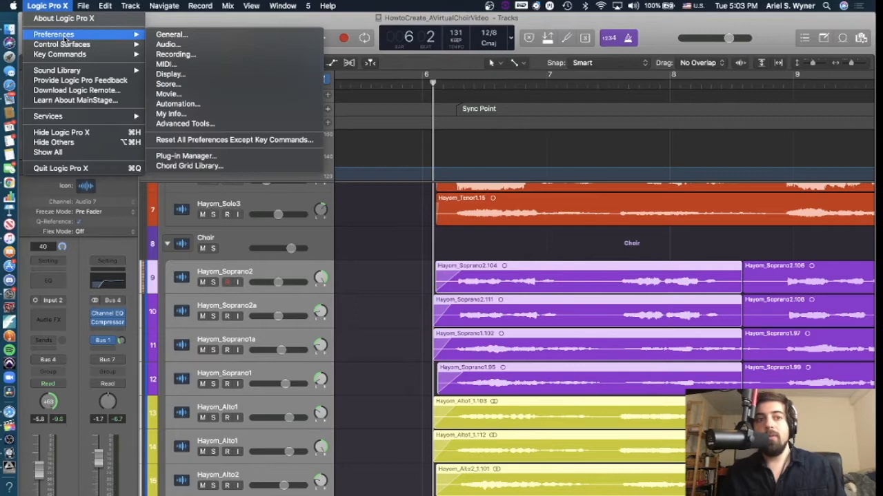
left_click(169, 38)
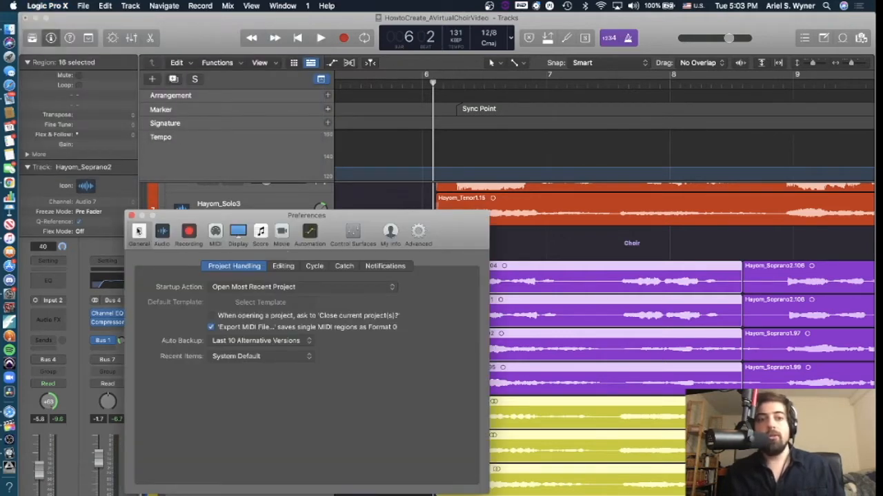
left_click(283, 266)
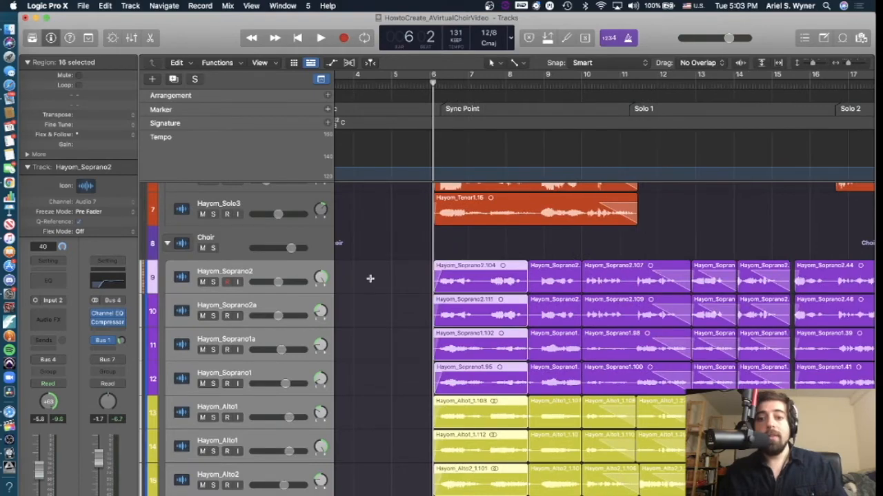
Play the choir from bar 12, beat 9 through the gap before Solo 2, and stop playback
scroll(369, 279, "right", 3)
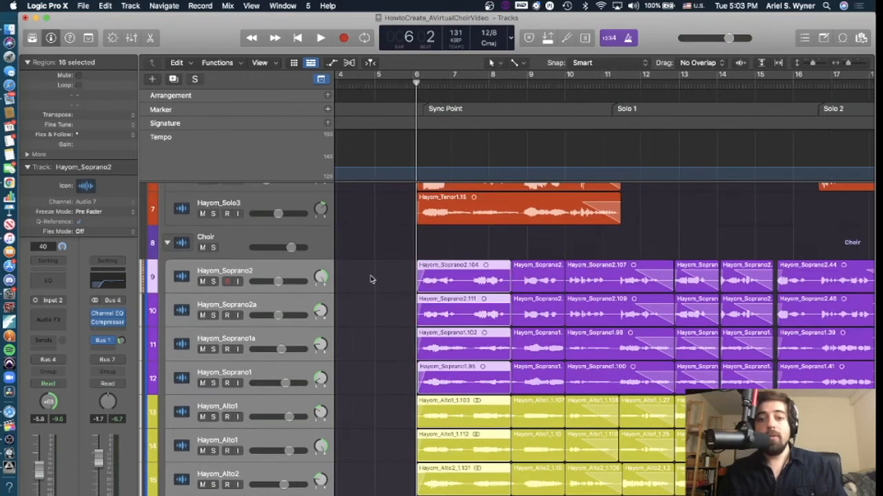
scroll(537, 250, "right", 3)
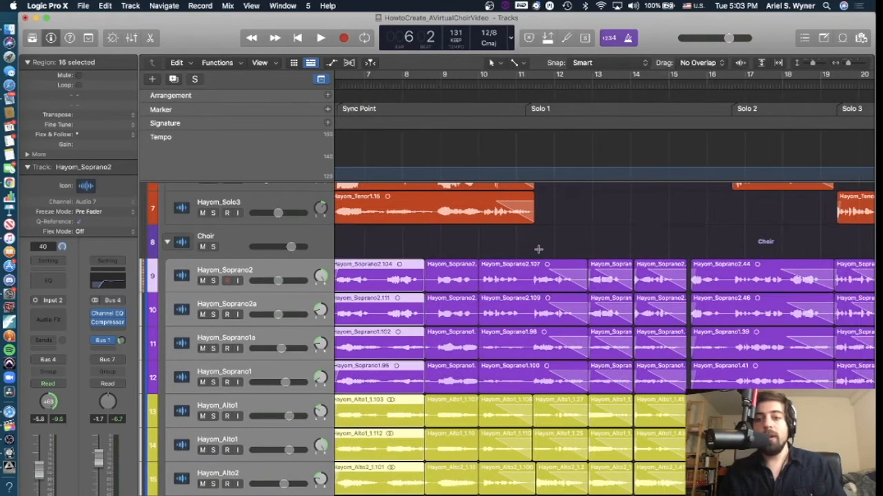
scroll(537, 249, "left", 2)
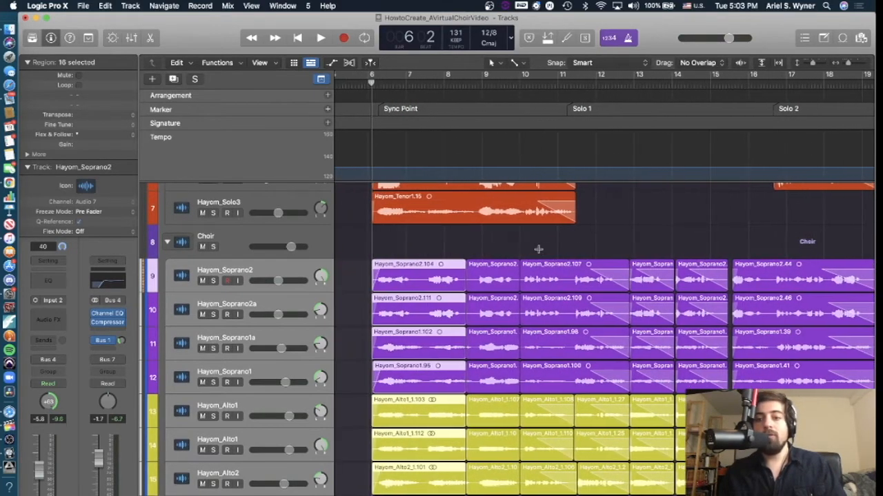
left_click(622, 86)
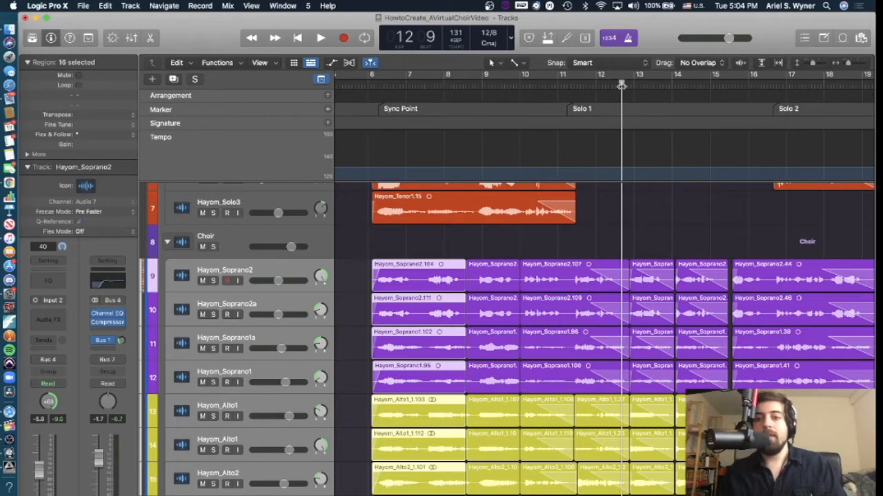
key("space")
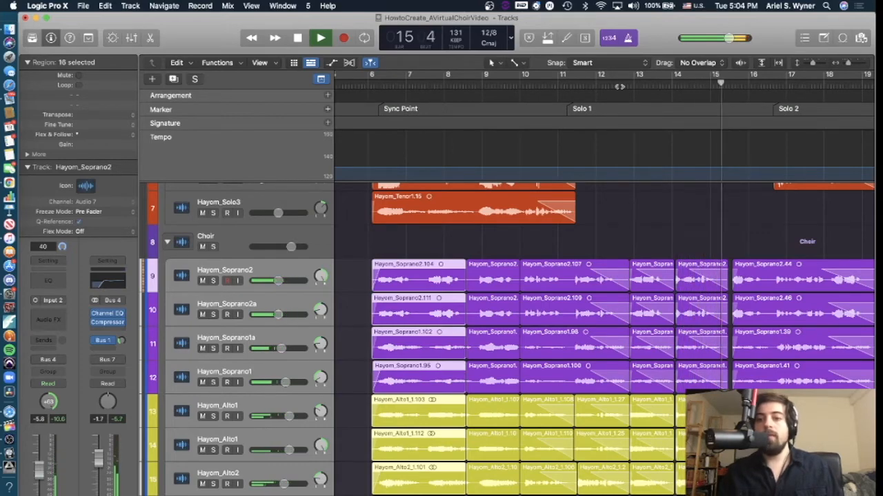
key("space")
Examine the region splits, gaps and fades on the choir tracks from Solo 1 through the end of the Chorus
scroll(656, 263, "up", 3)
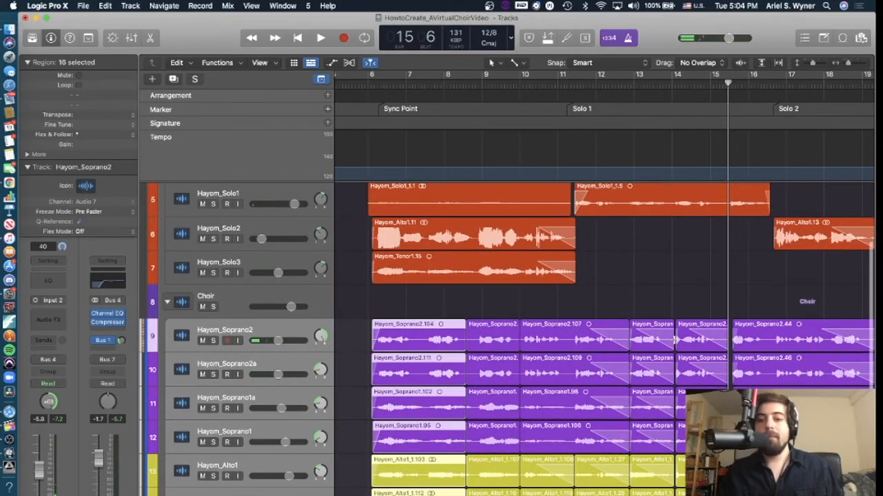
scroll(675, 339, "right", 5)
scroll(674, 340, "down", 5)
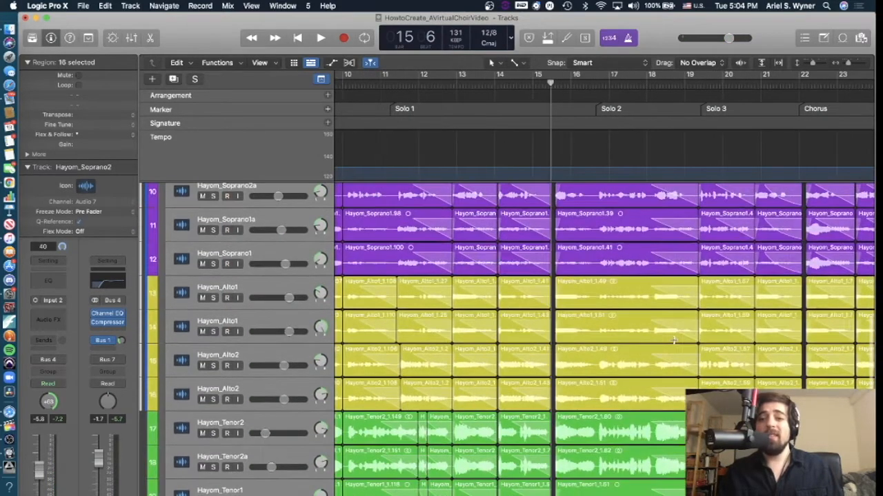
scroll(675, 340, "down", 3)
scroll(676, 345, "right", 7)
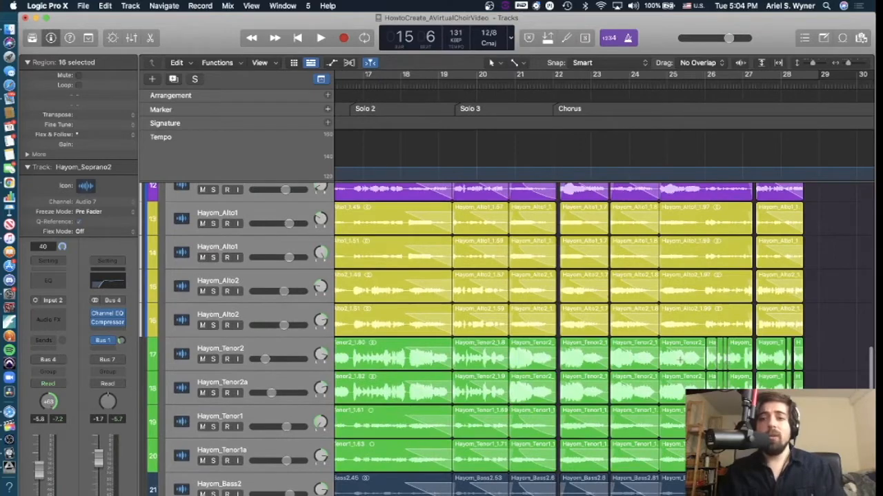
scroll(724, 363, "up", 8)
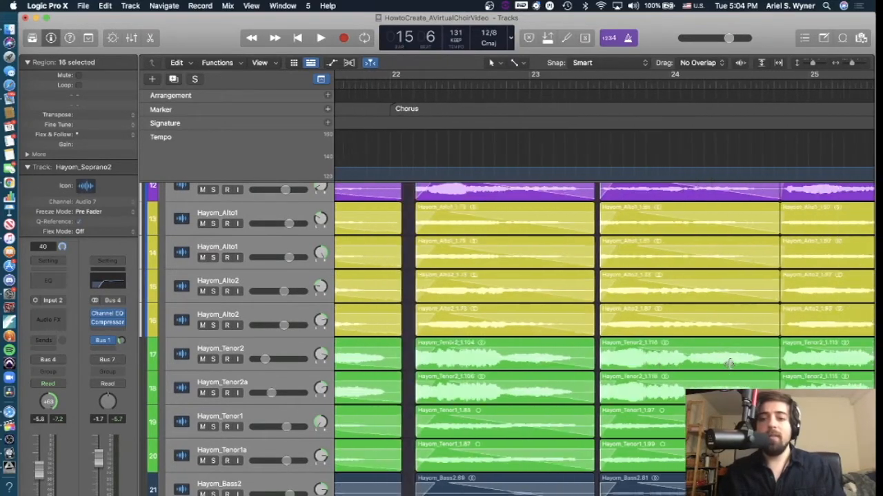
scroll(729, 363, "right", 10)
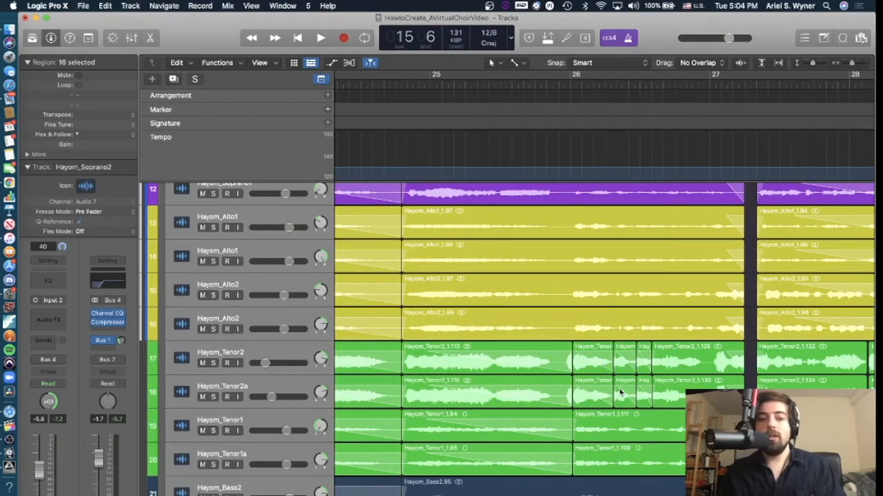
scroll(620, 392, "down", 8)
scroll(619, 392, "left", 10)
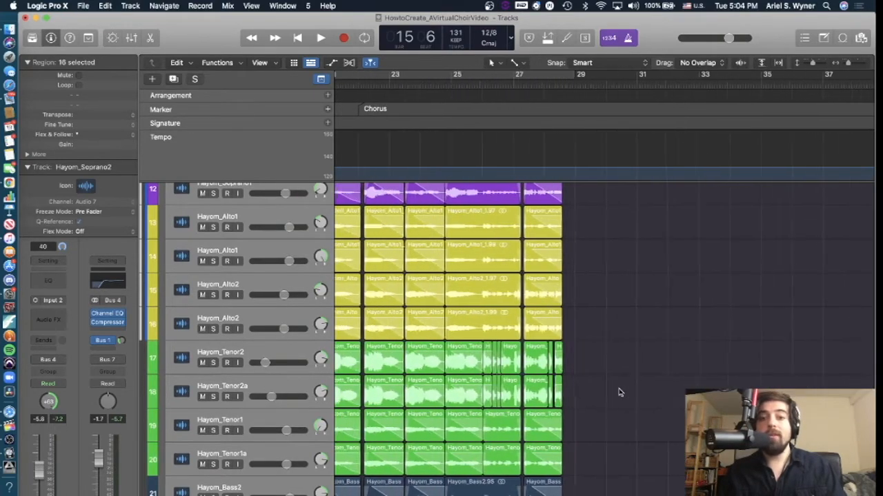
scroll(620, 391, "left", 6)
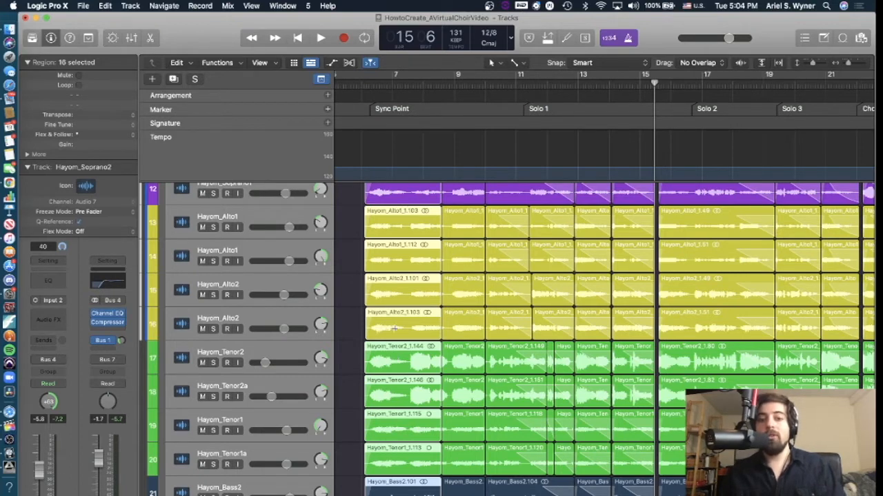
Turn on Flex for the Hayom_Soprano2 track in the audio track editor, set it to Flex Time - Rhythmic, and close the editor
key("e")
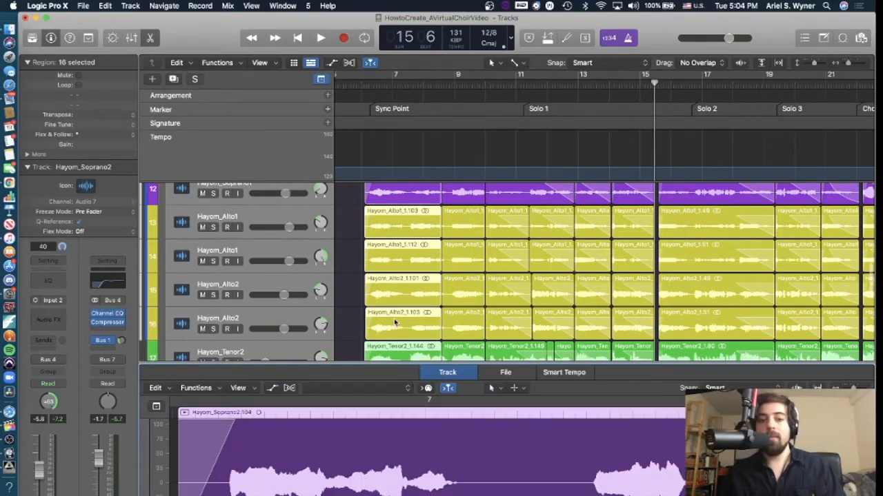
left_click(289, 391)
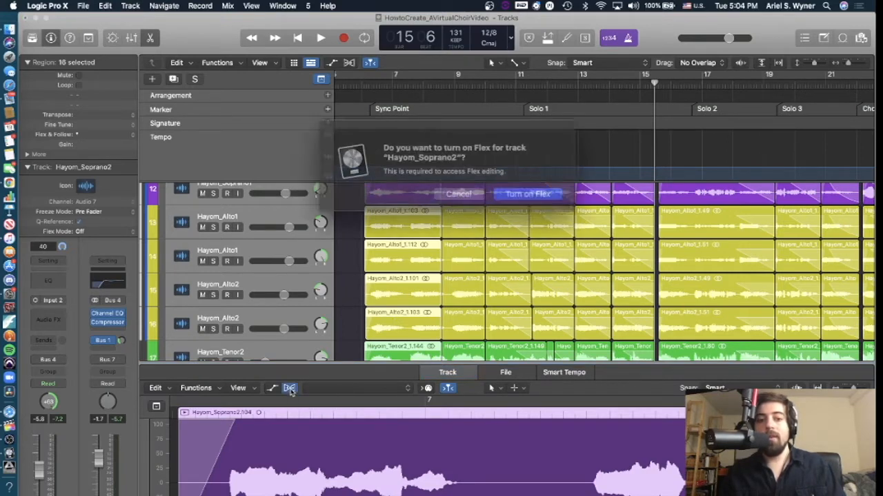
left_click(514, 192)
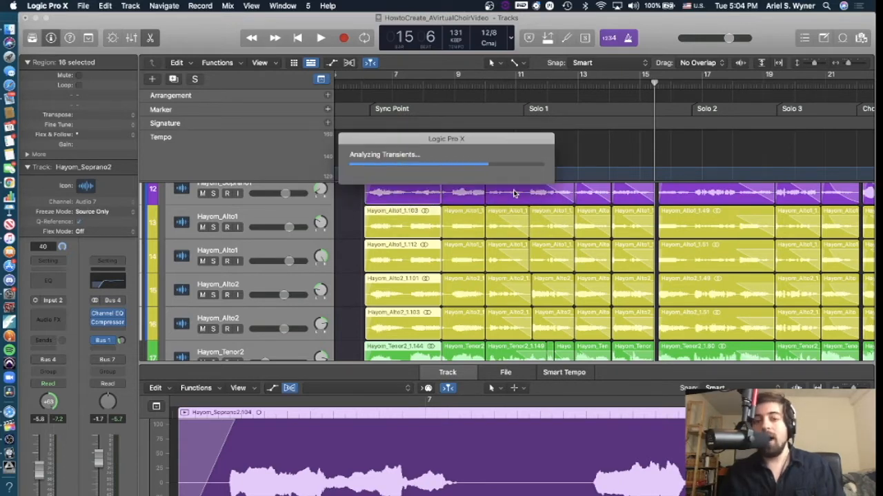
left_click(367, 388)
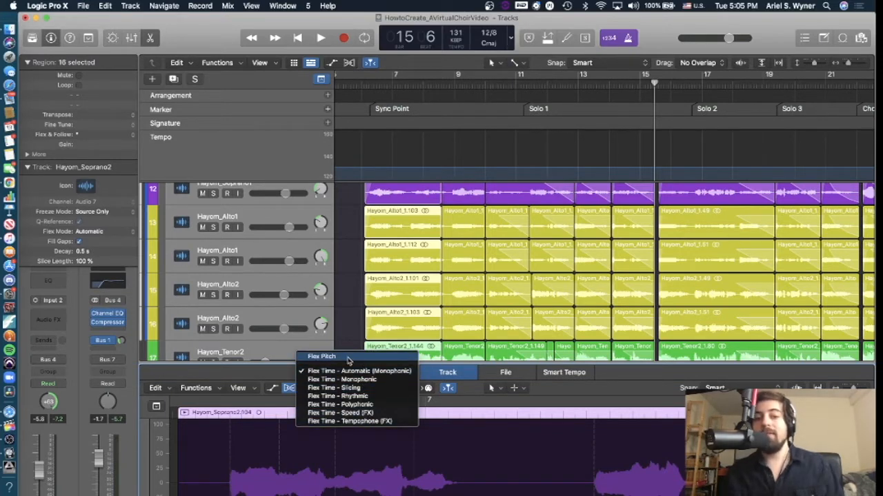
left_click(370, 397)
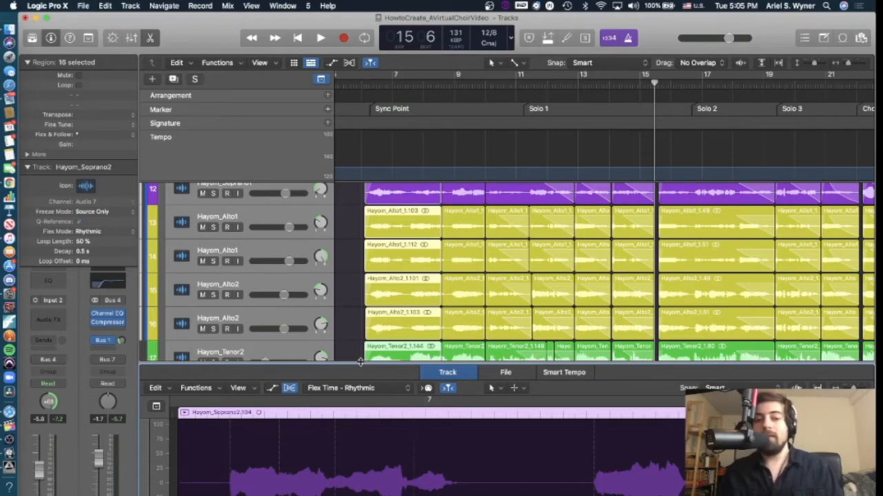
left_click_drag(360, 362, 360, 495)
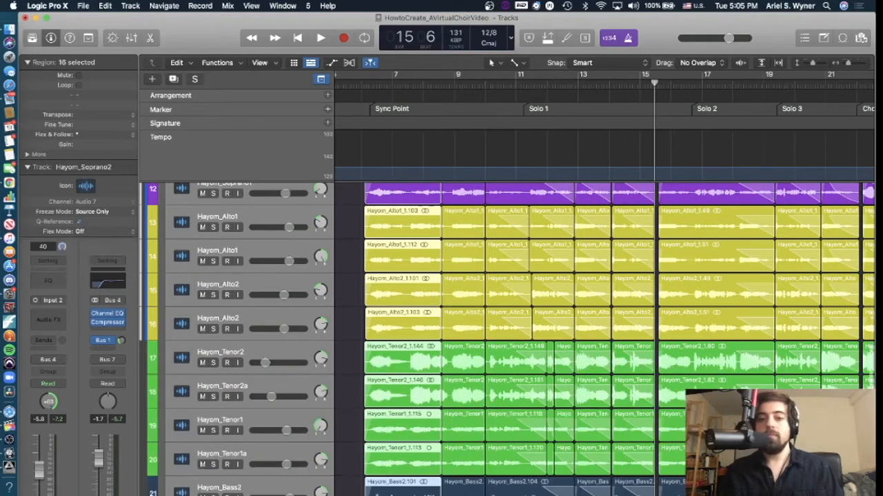
Deselect the choir regions and examine the track layout from the sopranos to the basses and back up to the click track
scroll(434, 310, "up", 5)
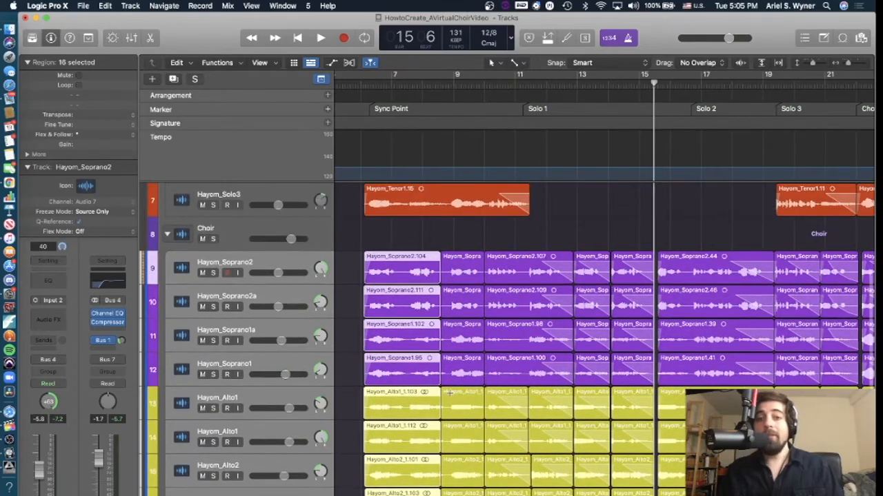
left_click(424, 232)
scroll(349, 273, "down", 3)
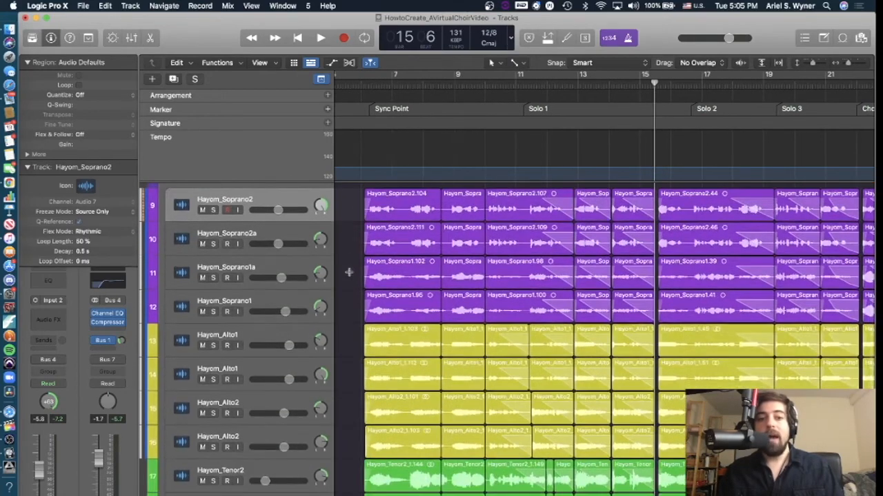
scroll(295, 326, "down", 2)
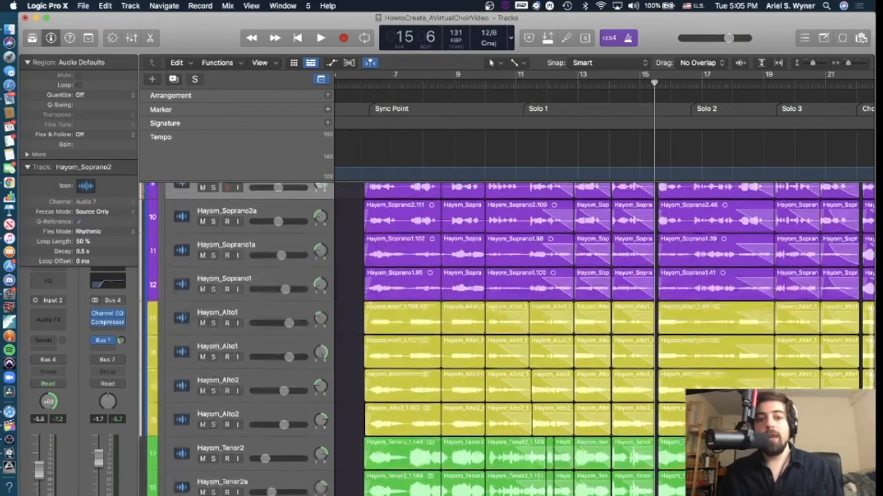
scroll(294, 224, "up", 3)
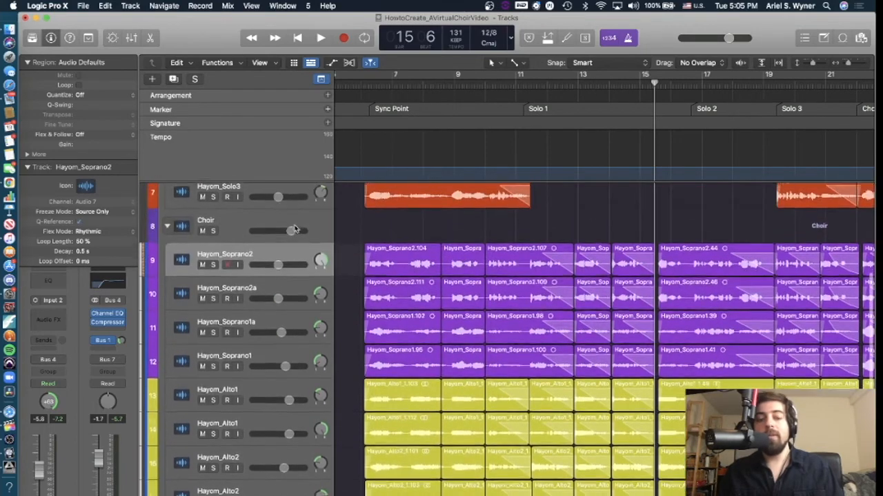
scroll(295, 227, "down", 2)
scroll(314, 436, "down", 5)
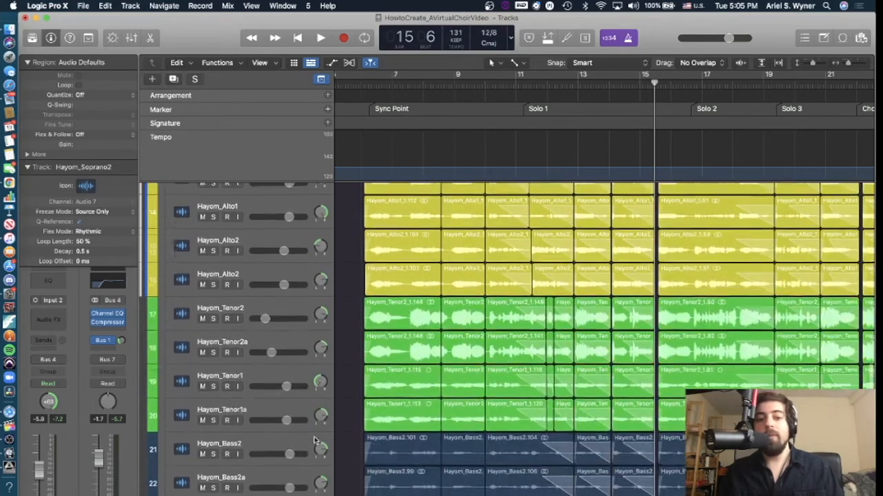
scroll(314, 437, "down", 2)
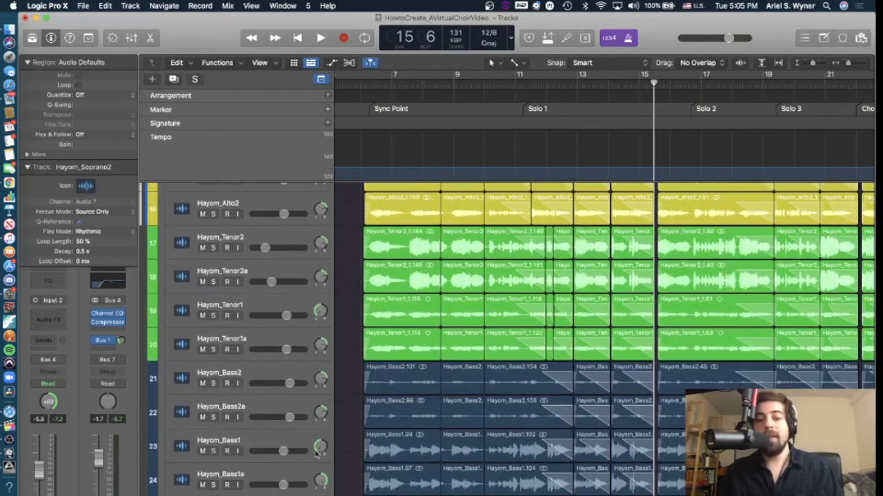
scroll(314, 475, "up", 10)
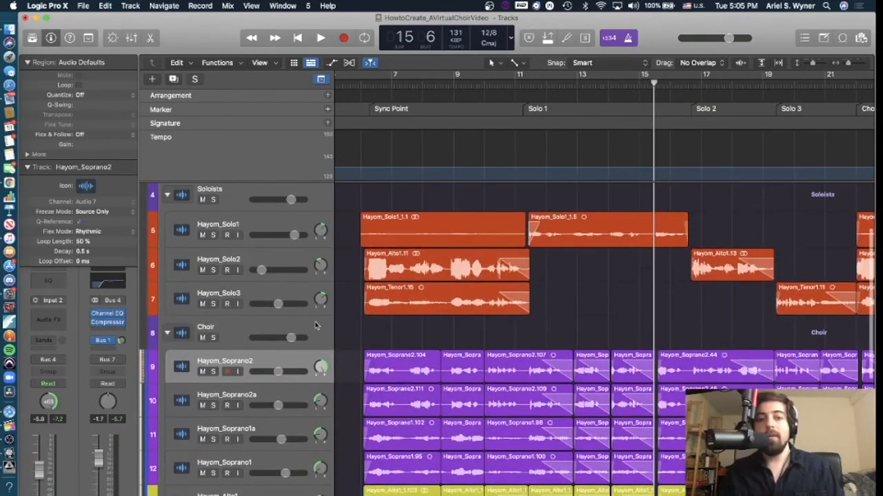
scroll(317, 326, "up", 3)
scroll(317, 326, "up", 1)
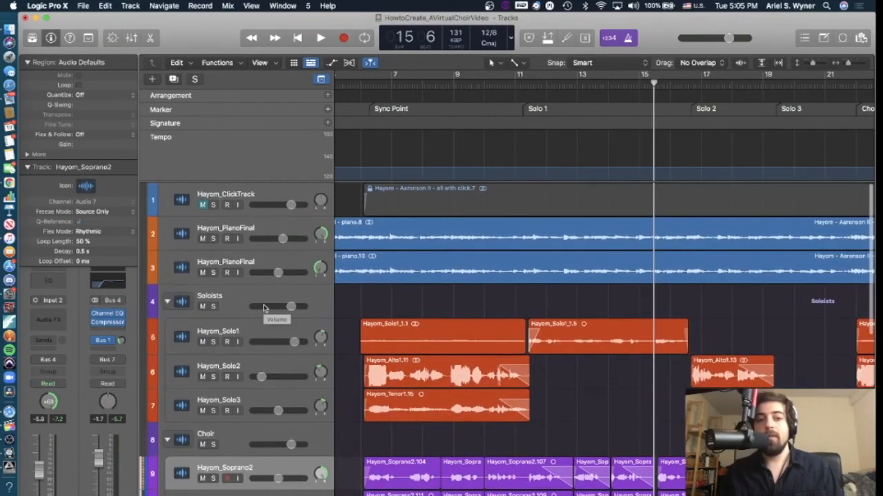
Collapse the Choir track stack and show the commands available for it
left_click(166, 440)
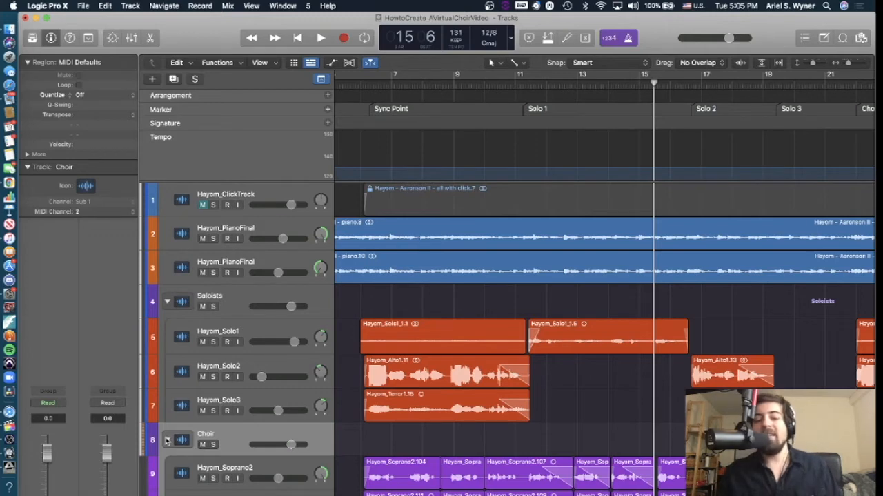
left_click(166, 440)
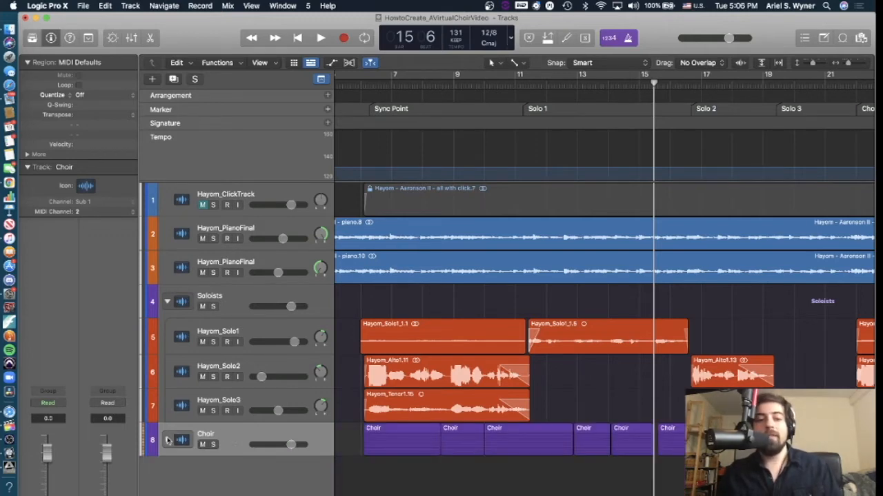
right_click(239, 430)
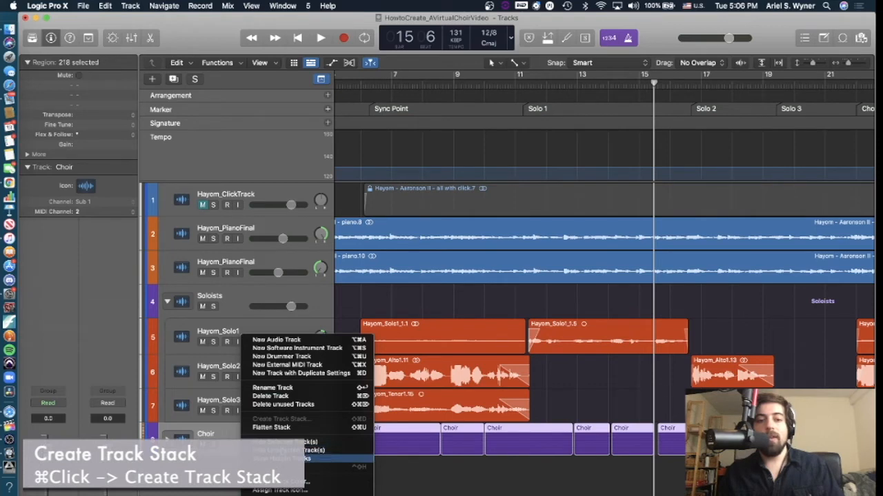
Create a Folder Stack from the two Hayom_PianoFinal tracks
left_click(230, 234)
left_click(228, 232)
left_click(240, 262, "shift")
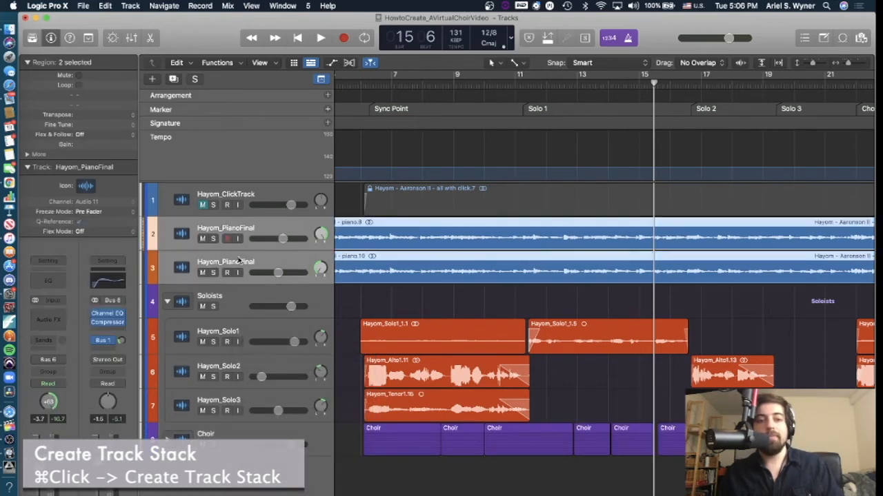
right_click(239, 262)
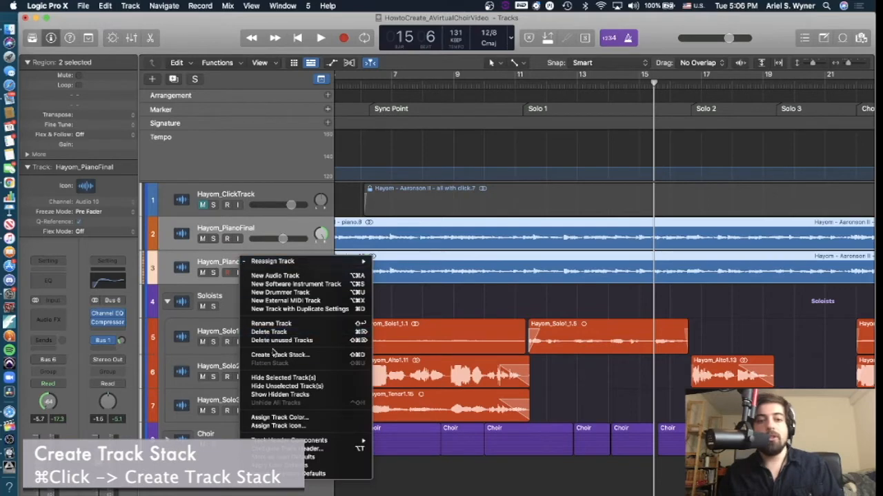
left_click(273, 355)
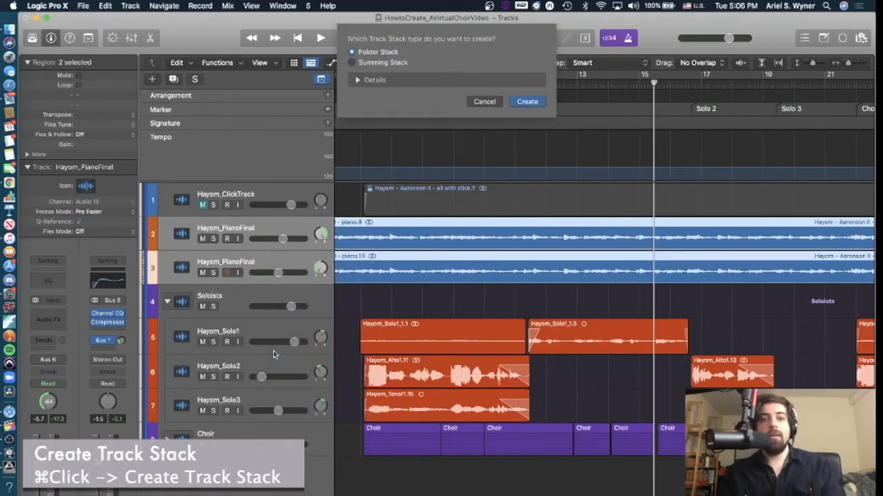
key("Return")
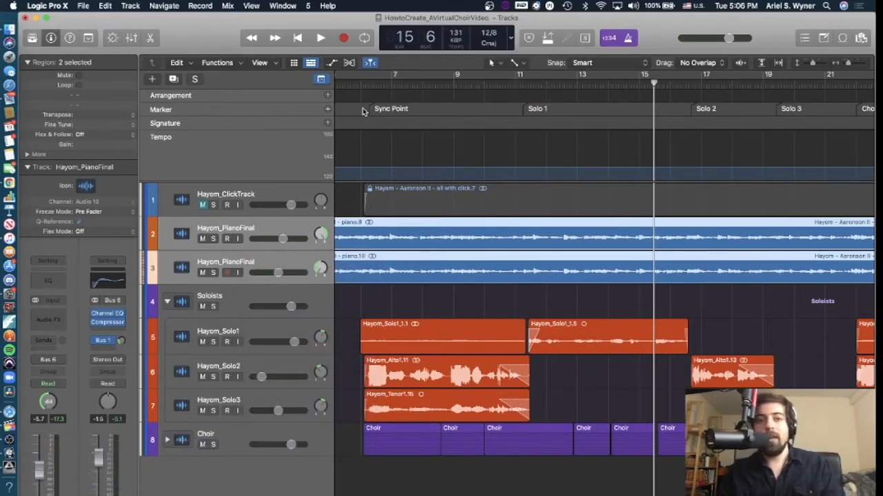
Rename the new folder stack as Piano
double_click(213, 230)
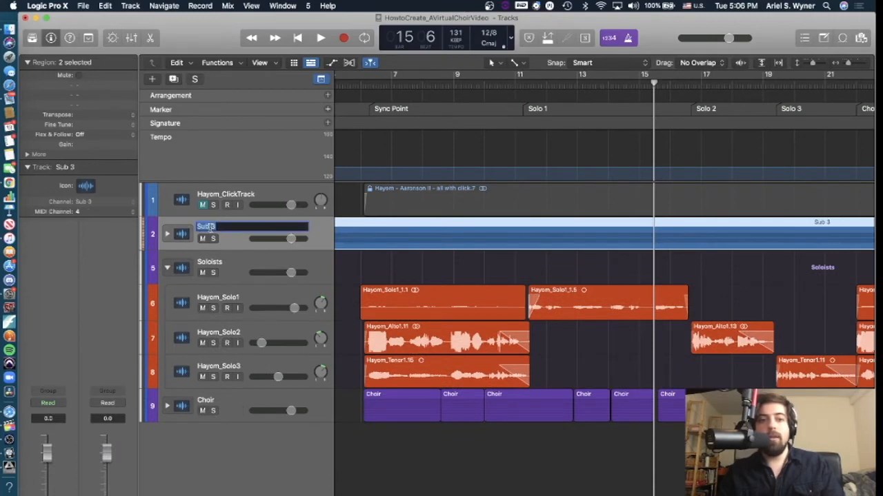
key("BackSpace")
type("Piano")
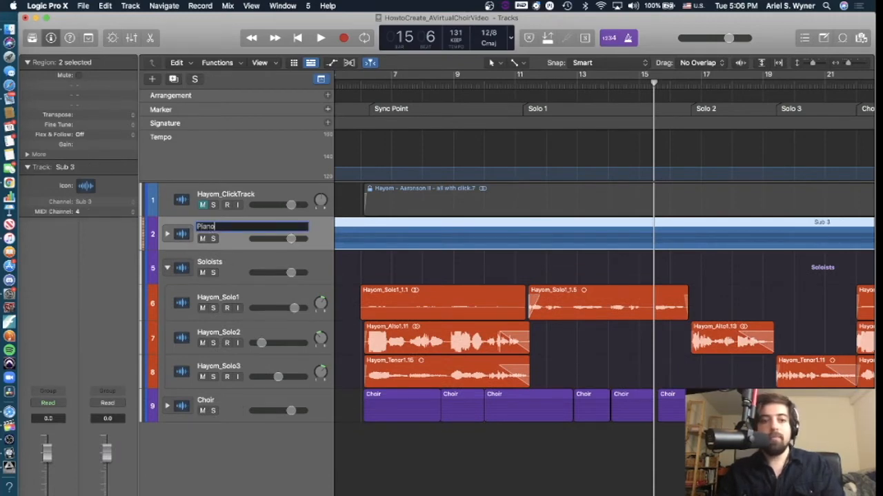
key("Return")
Expand the Piano track stack and collapse the Soloists stack
left_click(167, 234)
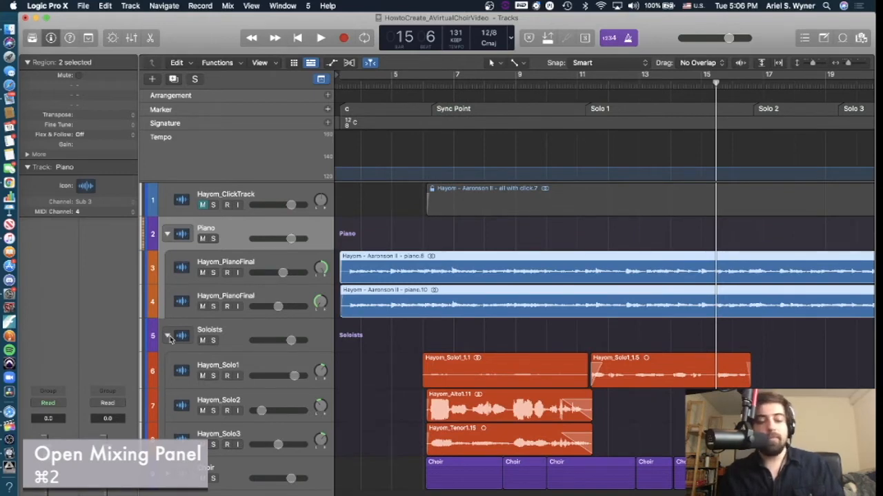
left_click(167, 337)
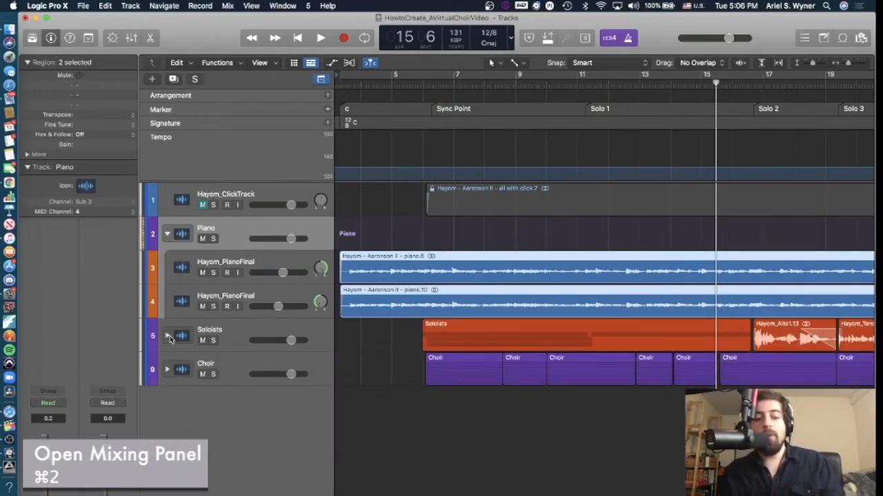
Open the Mixer in its own window and enlarge it to show the full channel strips
key("super+2")
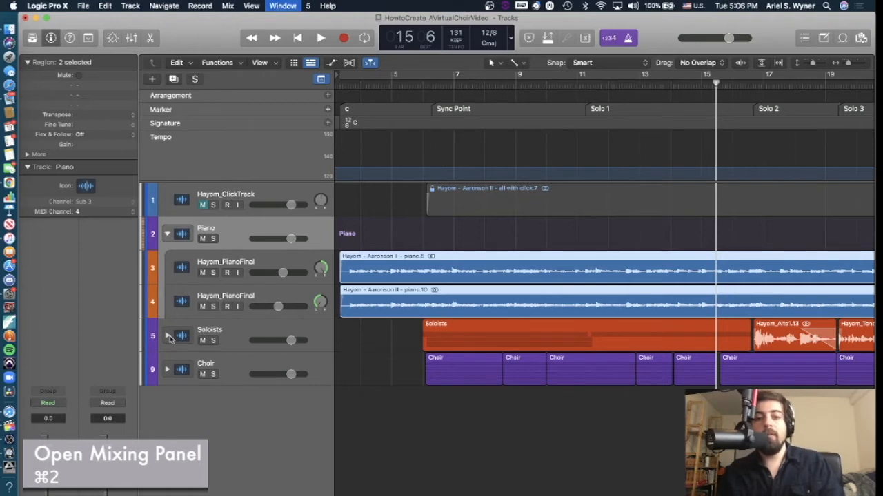
scroll(250, 251, "right", 2)
scroll(250, 251, "left", 1)
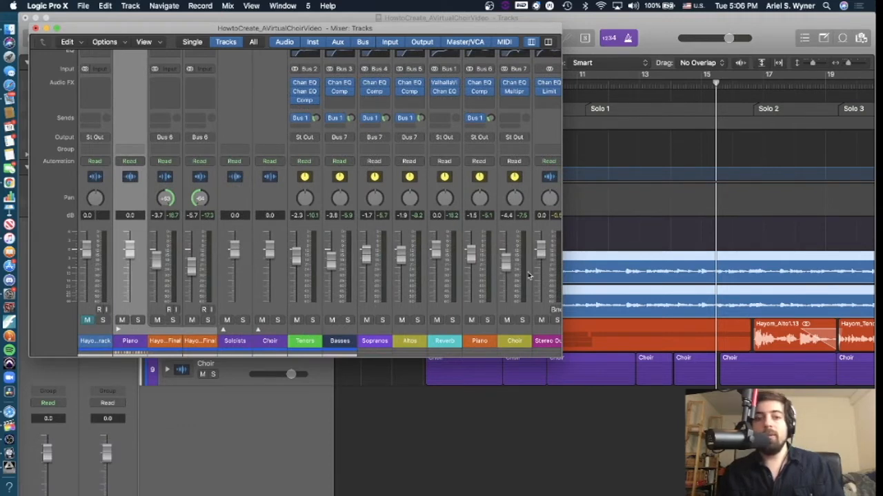
left_click_drag(559, 355, 828, 494)
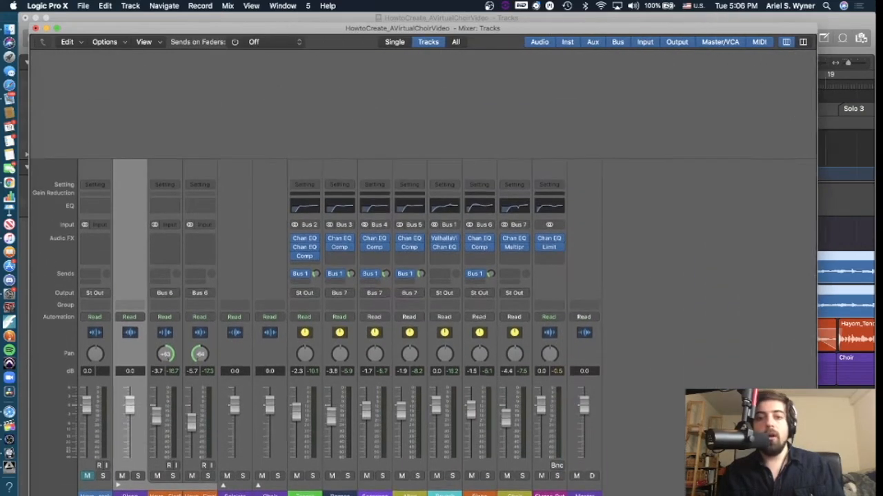
left_click_drag(386, 28, 386, 16)
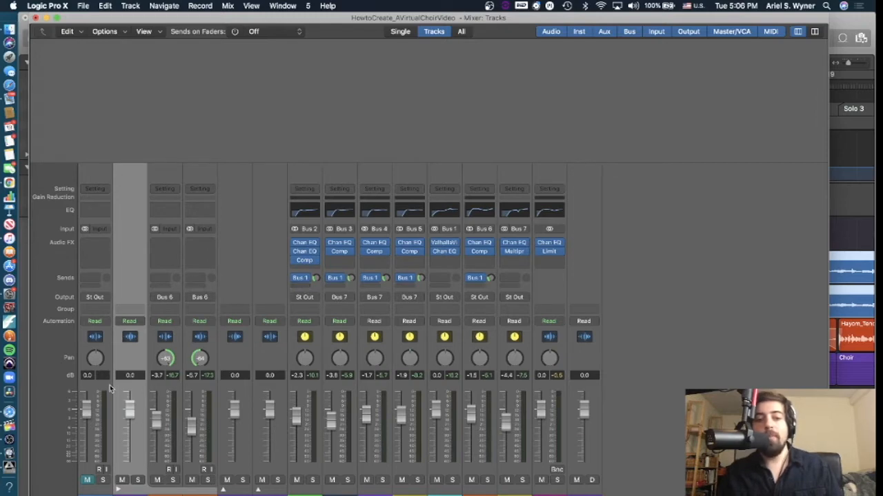
Expand the Choir stack in the Mixer and examine the output buses of the choir channels and the aux channels beyond them
left_click(258, 491)
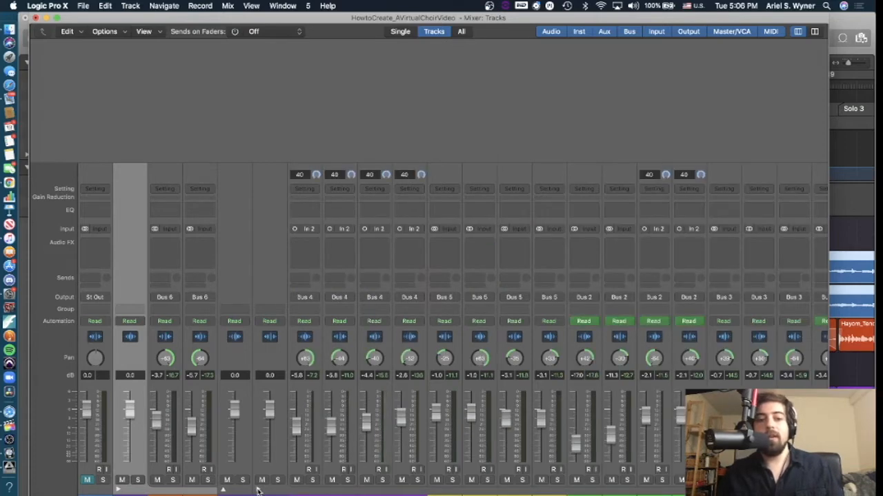
scroll(393, 480, "right", 5)
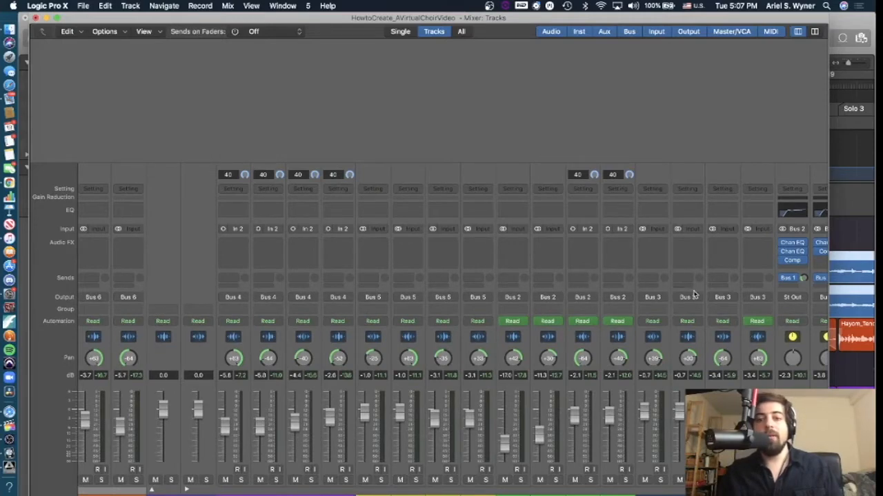
scroll(695, 295, "right", 5)
scroll(695, 294, "right", 5)
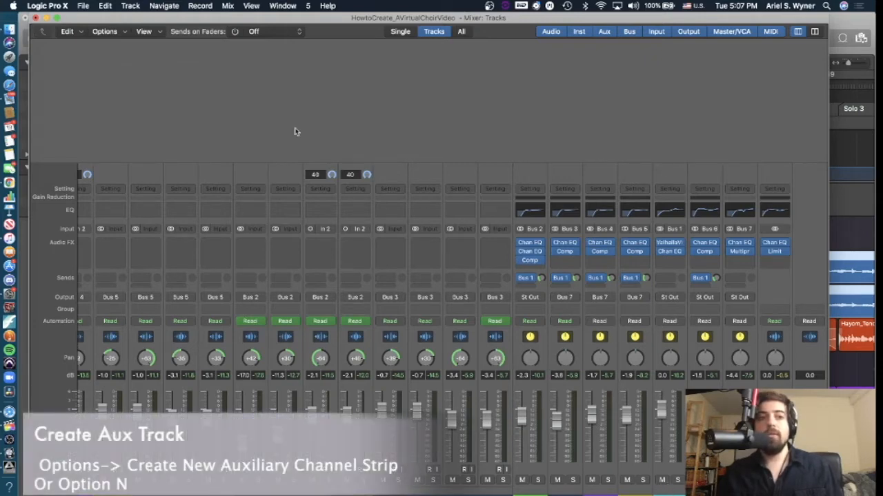
Create a new auxiliary channel strip named Reverb 2 and try its volume fader at 0.0 dB
left_click(122, 33)
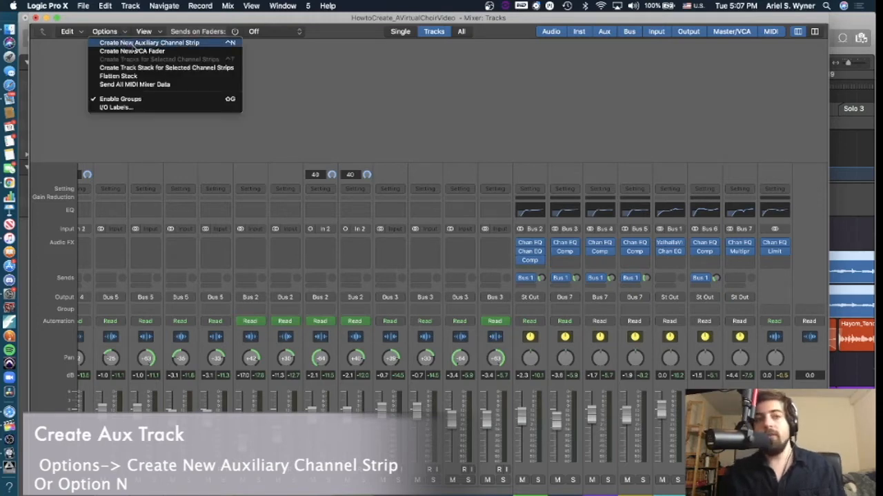
left_click(132, 44)
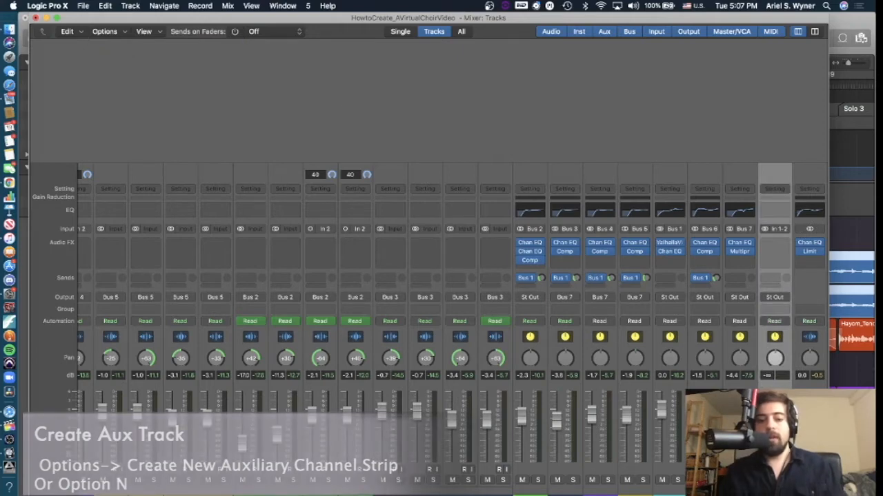
left_click_drag(774, 476, 652, 475)
double_click(652, 476)
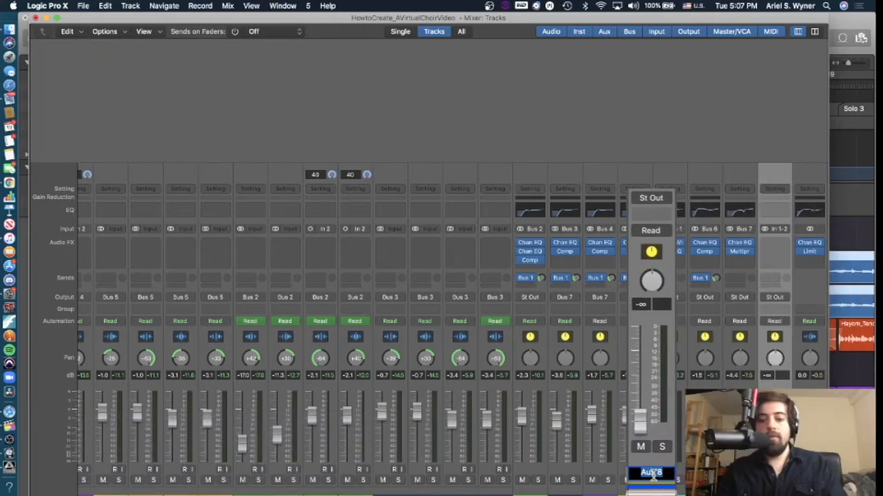
type("Reverb")
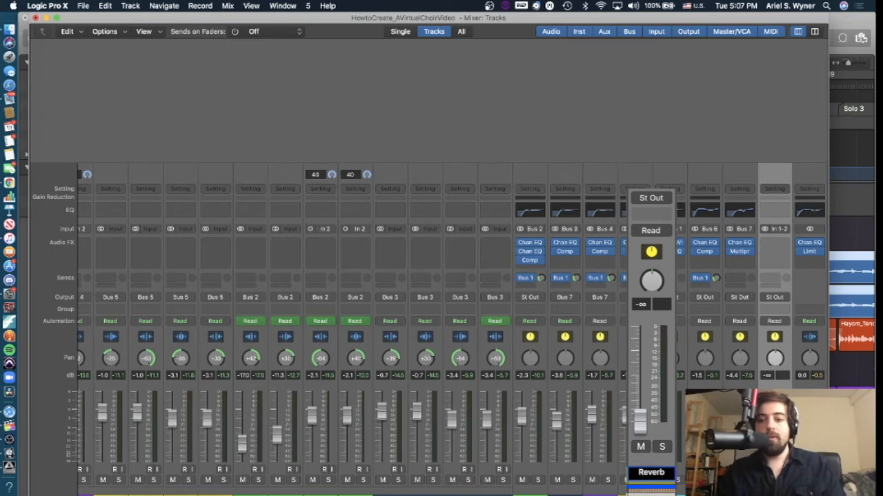
type(" 2")
key("Return")
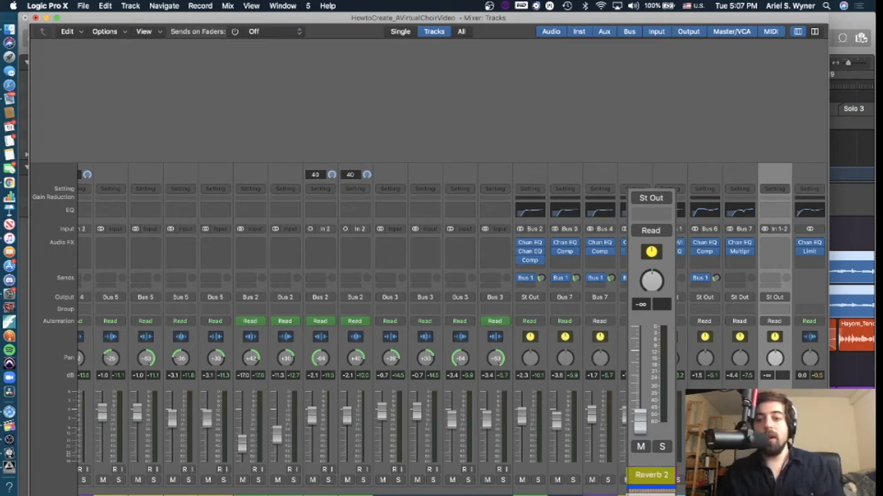
left_click(642, 424, "alt")
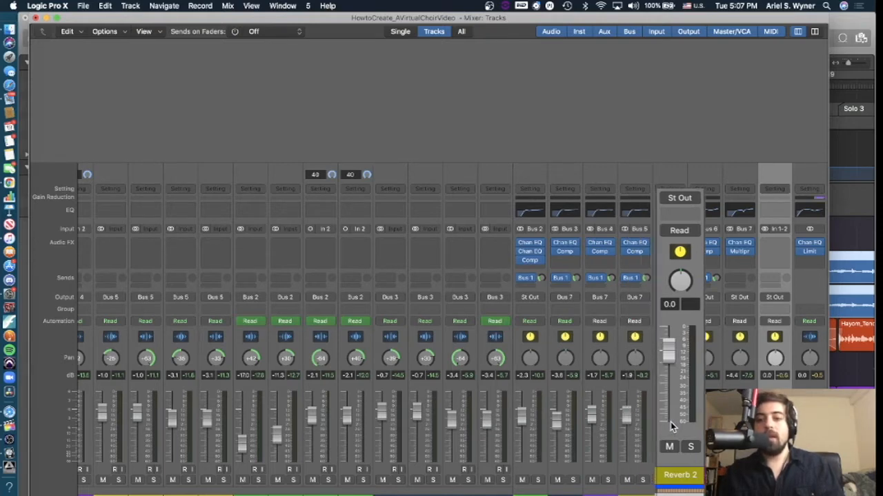
left_click_drag(766, 455, 766, 463)
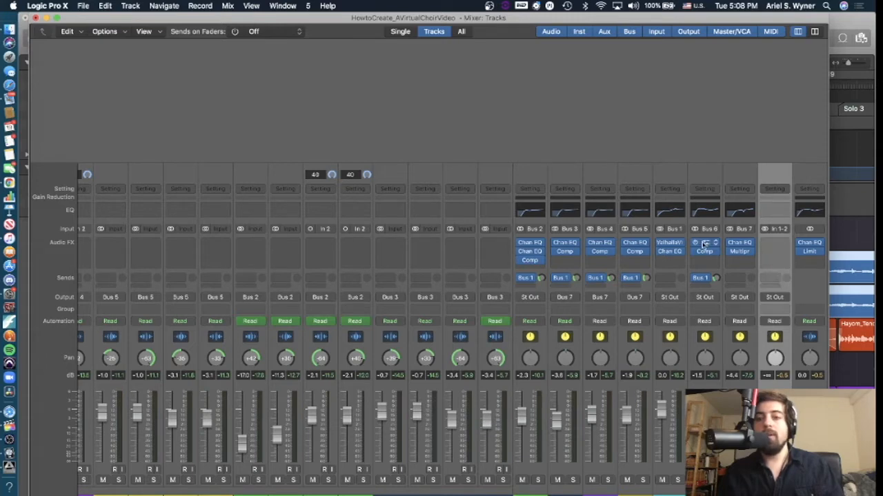
Insert a Space Designer reverb on the Reverb 2 channel and close the plug-in window
left_click(777, 241)
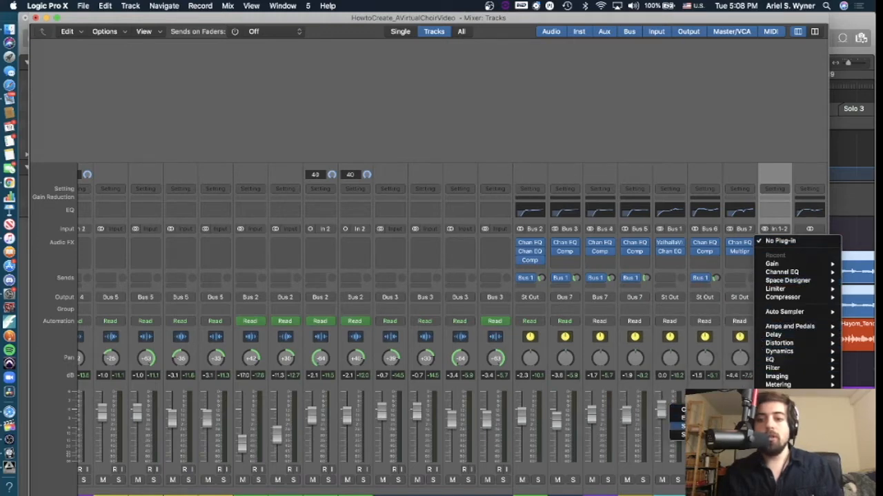
mouse_move(711, 435)
left_click(646, 435)
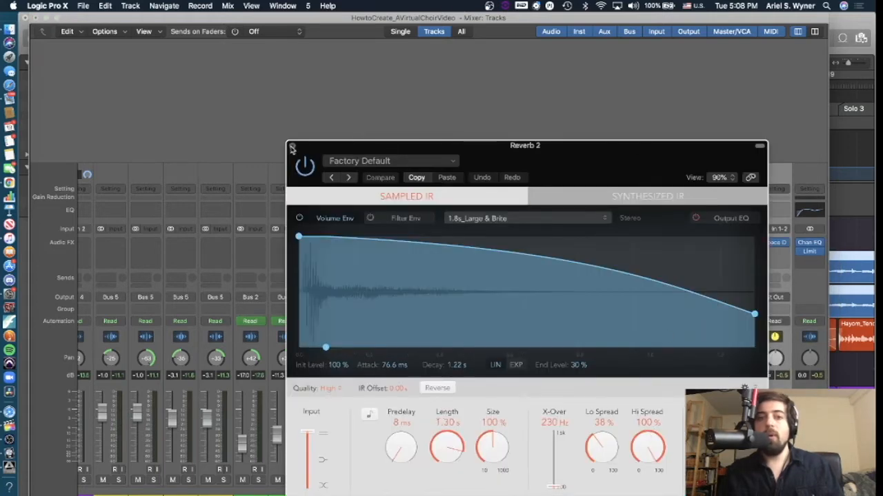
left_click(291, 148)
scroll(744, 256, "right", 1)
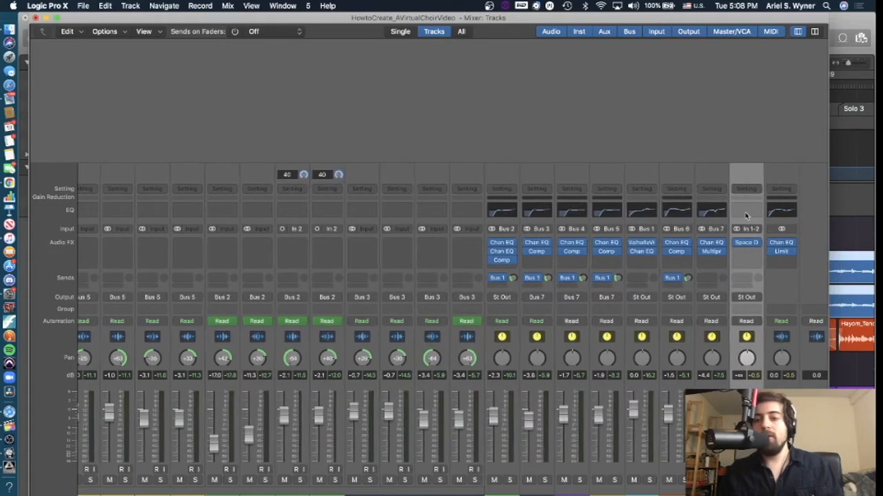
left_click(745, 254)
mouse_move(757, 292)
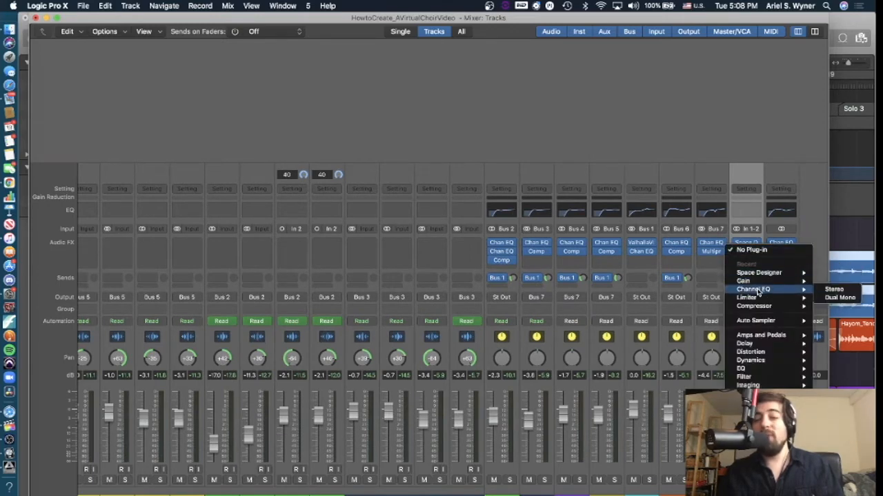
left_click(737, 148)
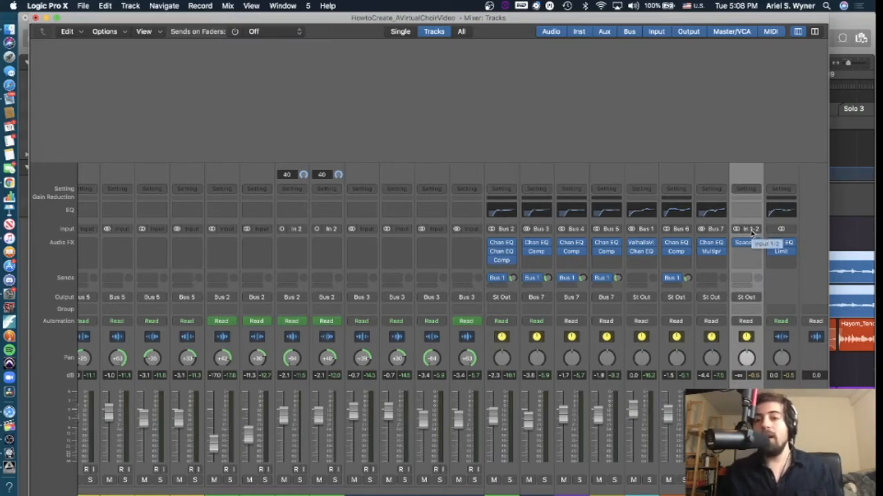
Set the Reverb 2 channel's input to Bus 8
left_click(752, 230)
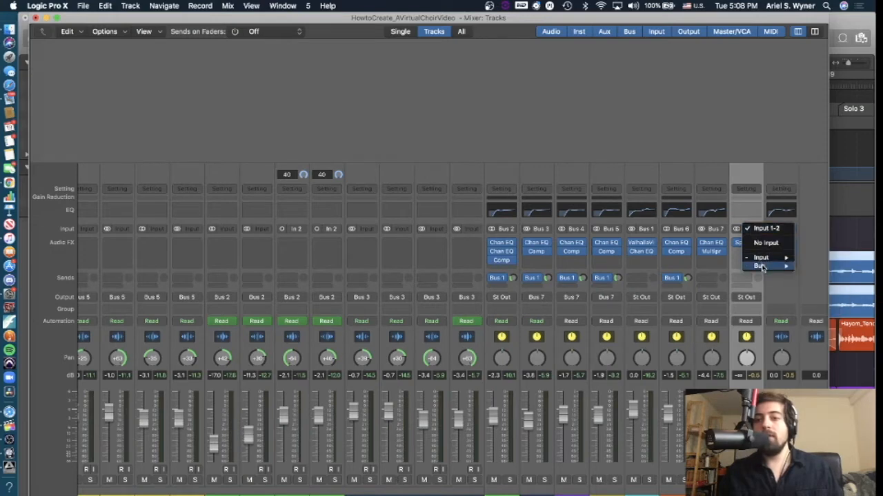
mouse_move(758, 266)
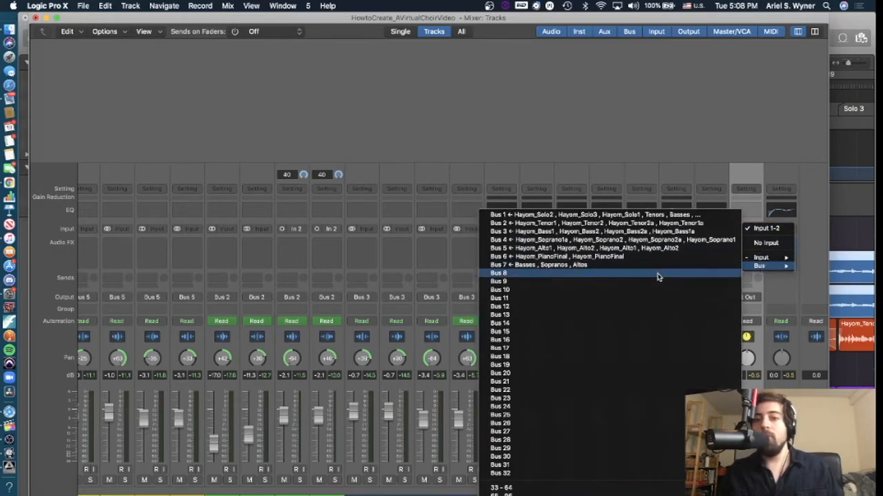
left_click(585, 274)
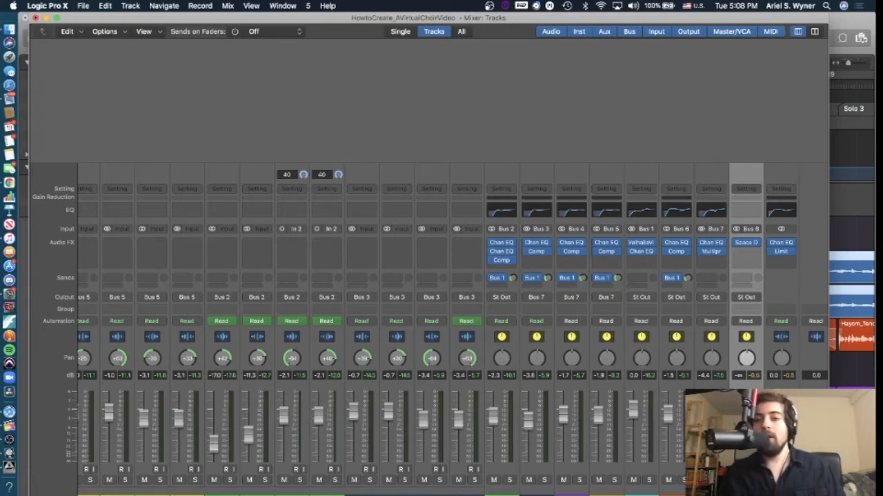
Try a send to Bus 8 on the second channel routed to Bus 3, and delete the Reverb 2 auxiliary channel strip
scroll(675, 349, "left", 1)
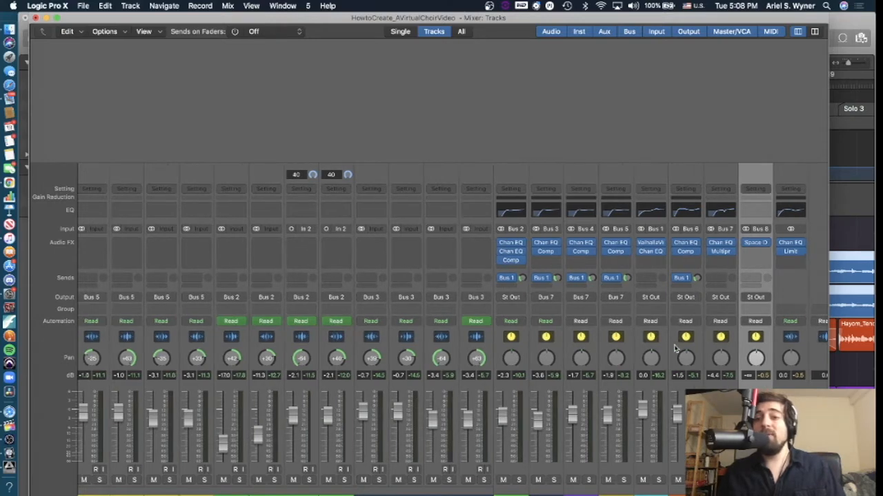
scroll(676, 348, "right", 1)
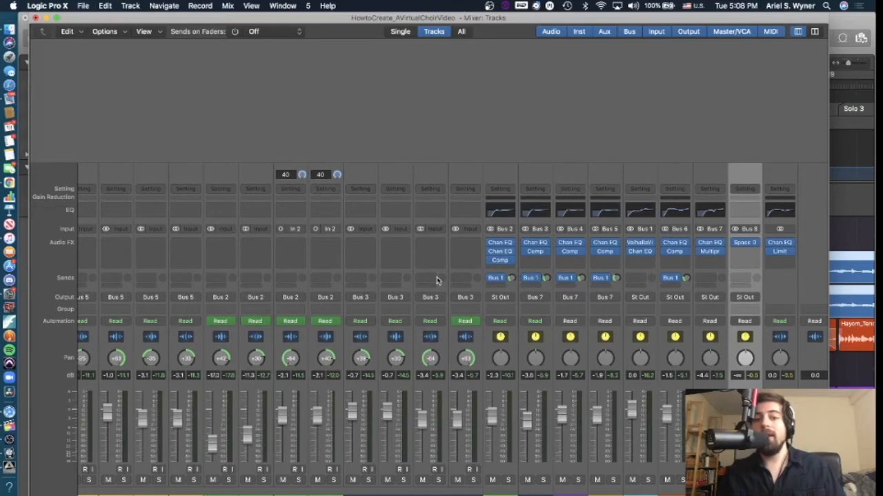
scroll(437, 279, "left", 1)
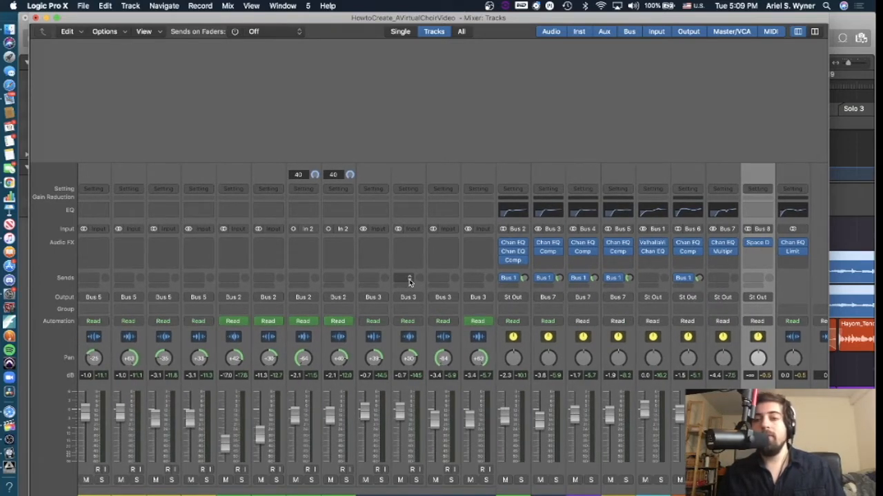
left_click(410, 279)
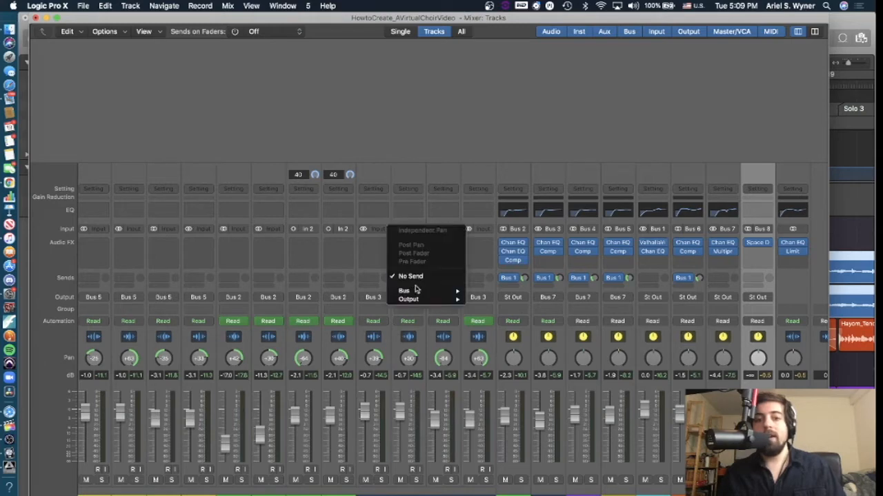
mouse_move(416, 291)
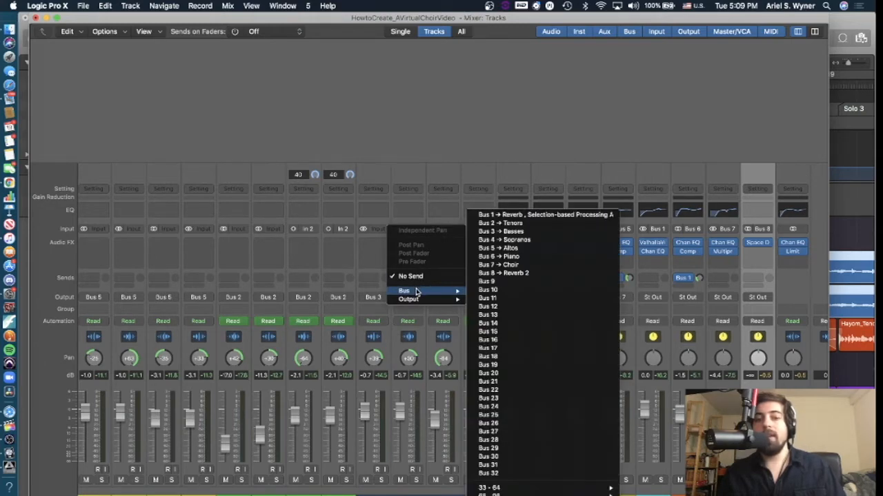
left_click(532, 274)
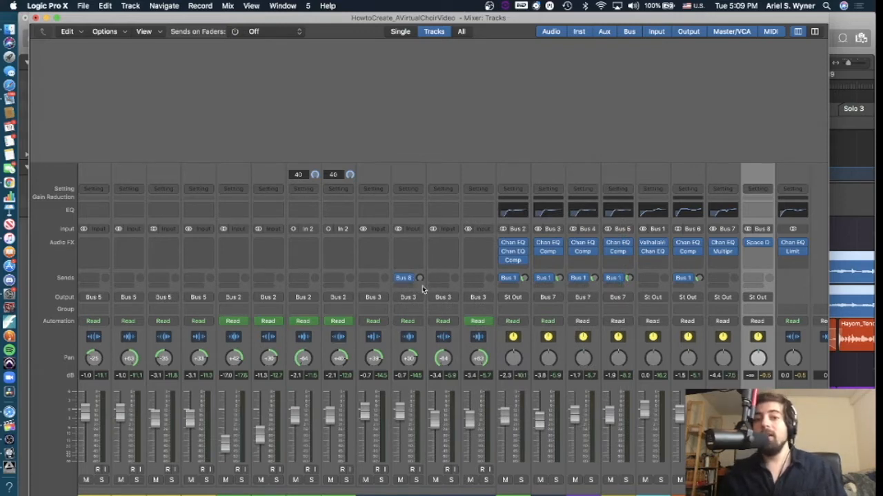
left_click_drag(419, 282, 419, 277)
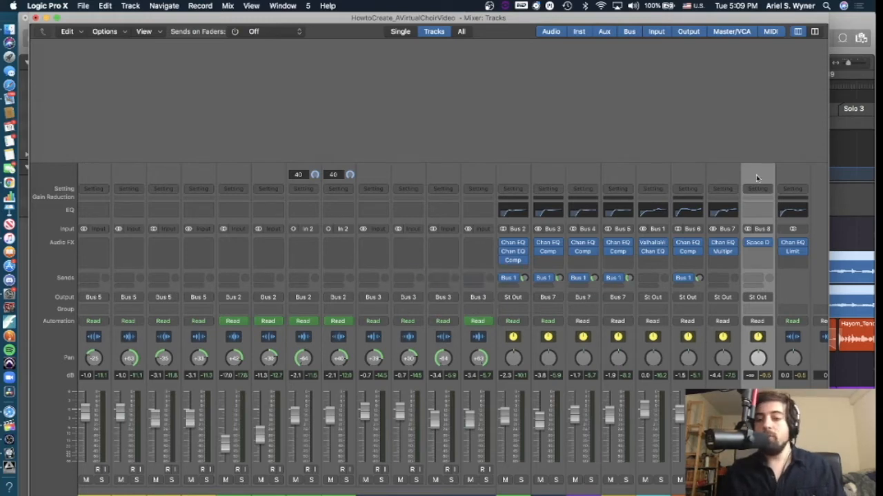
key("Delete")
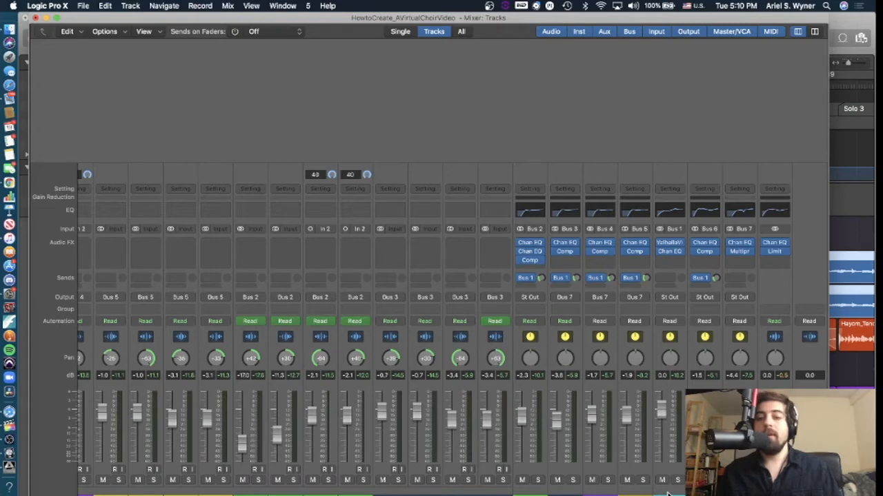
Expand the Soloists stack in the Mixer and examine the reverb sends on the soloist channels and the section aux channels
scroll(597, 285, "left", 5)
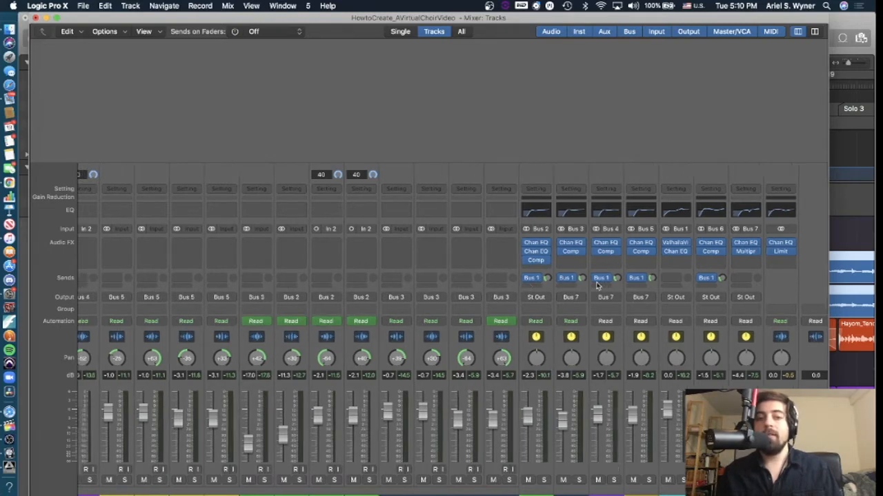
scroll(597, 286, "left", 4)
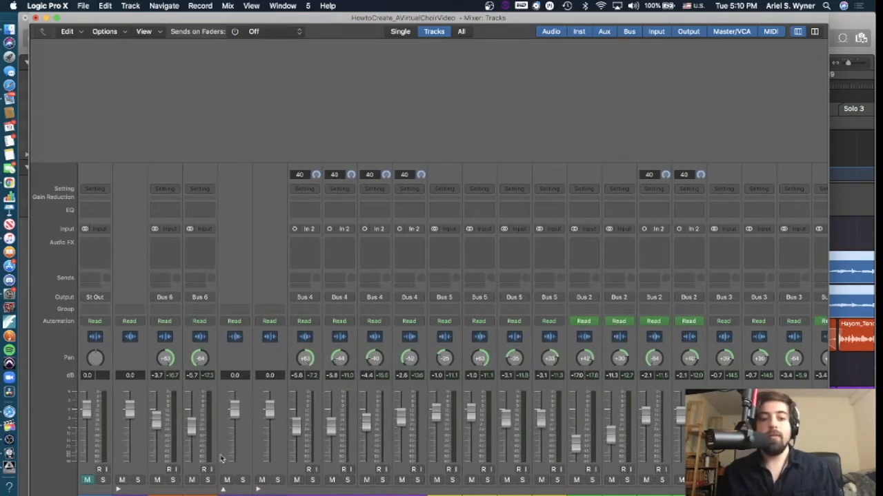
left_click(224, 489)
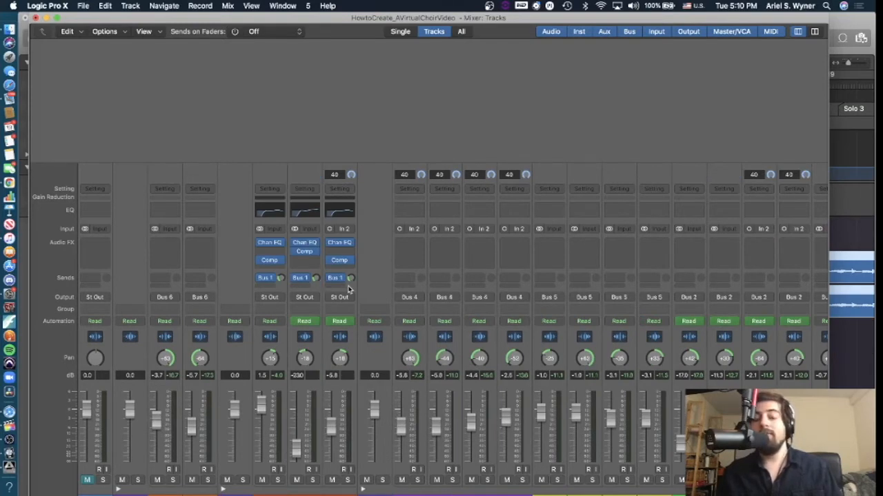
scroll(348, 290, "right", 10)
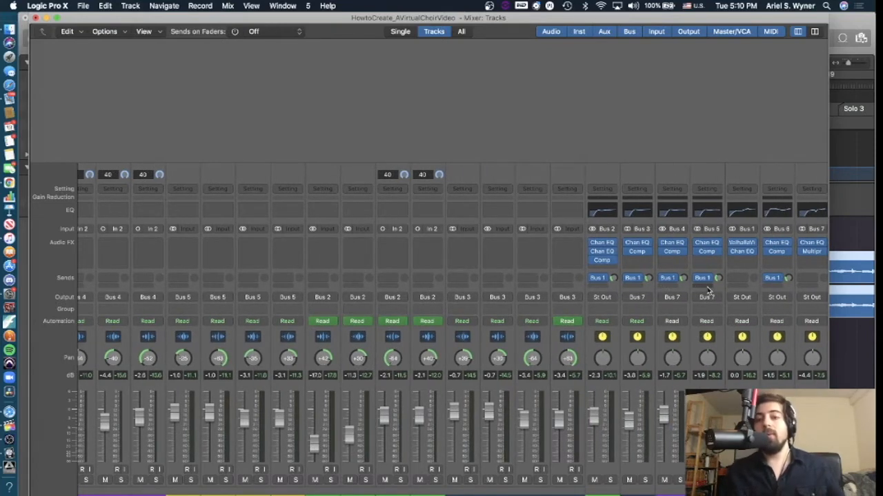
scroll(707, 290, "right", 3)
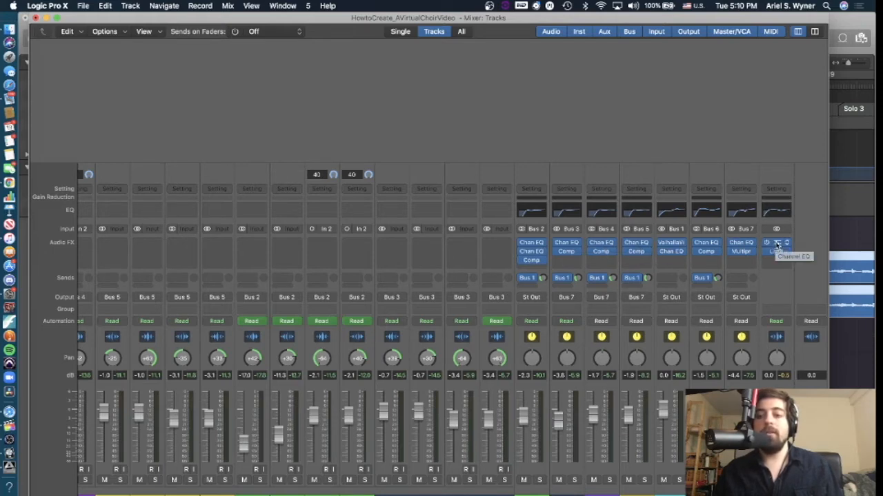
Examine the Channel EQ settings on the Tenors aux and the Stereo Out, plus the Limiter on the Stereo Out
left_click(532, 249)
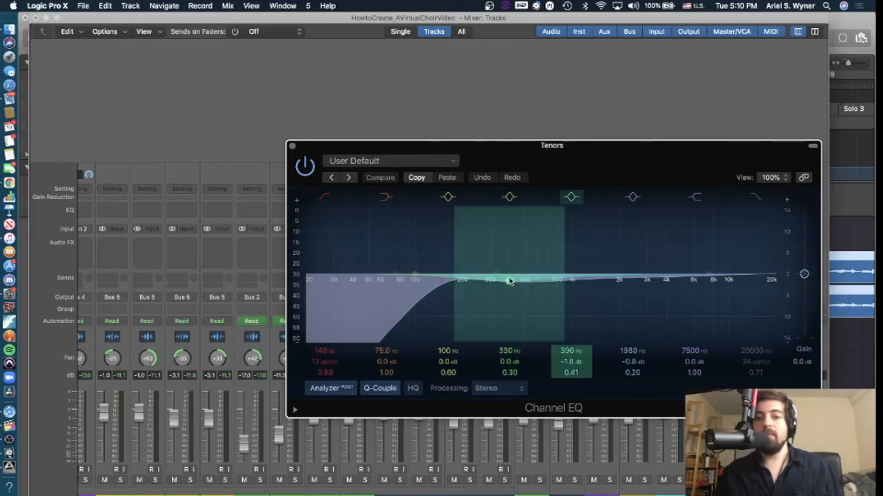
left_click(293, 145)
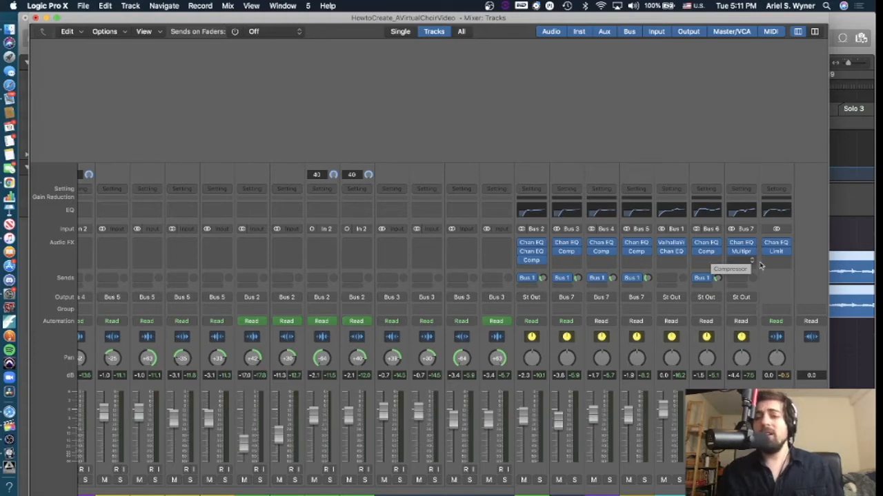
scroll(790, 279, "right", 1)
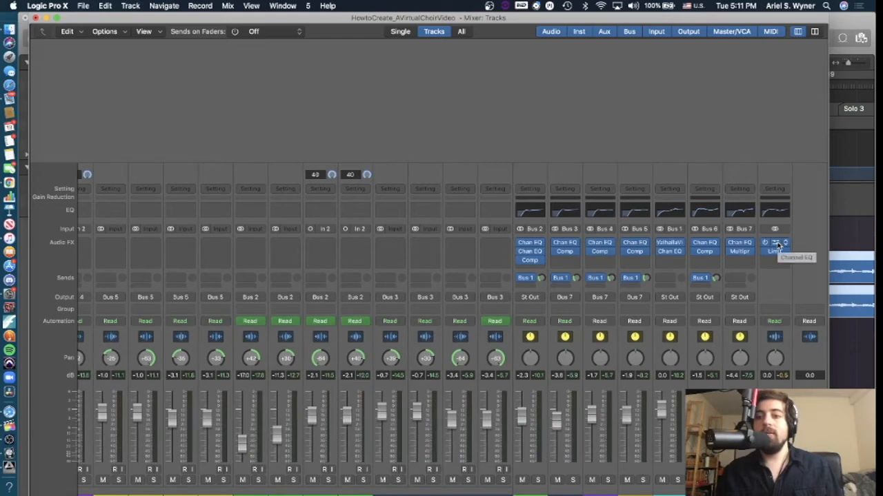
left_click(776, 246)
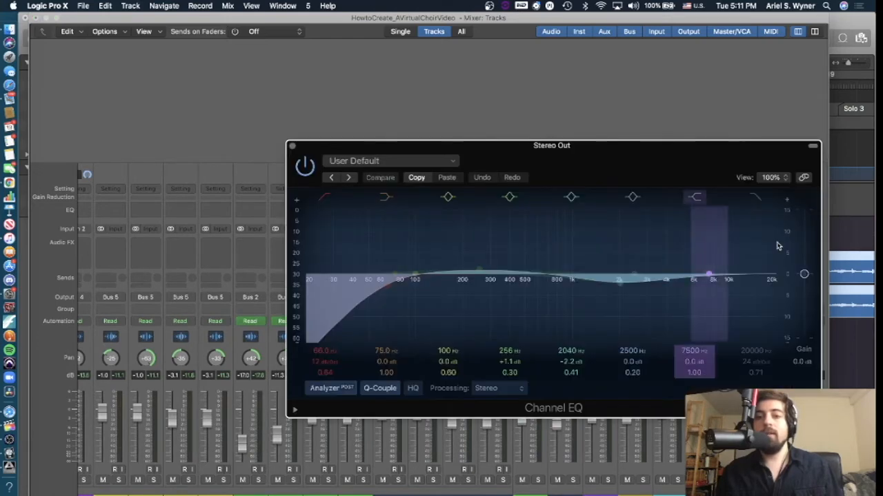
left_click(293, 148)
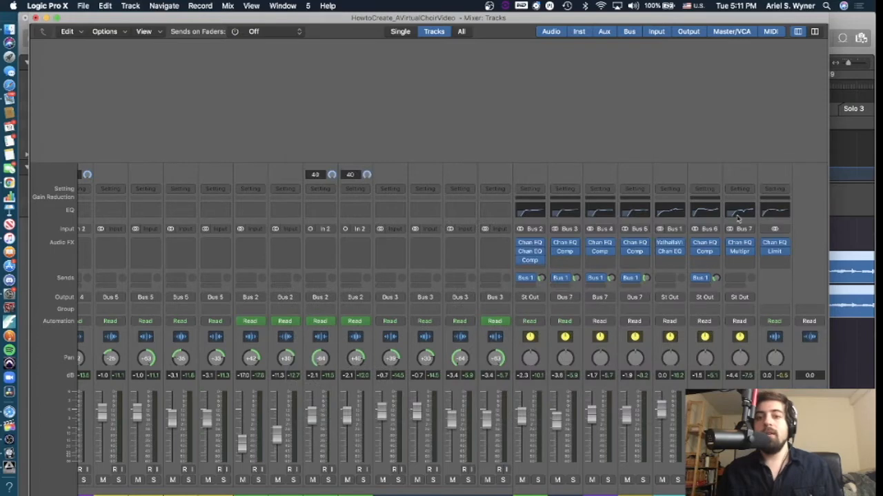
left_click(774, 251)
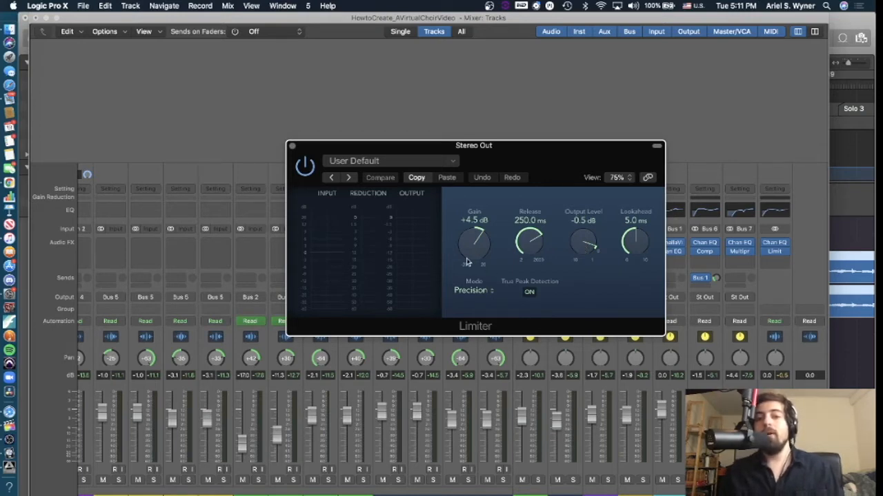
left_click(293, 147)
Close the Mixer window and zoom the Tracks area out horizontally to show more bars
left_click(37, 19)
key("super+Left")
key("super+Left")
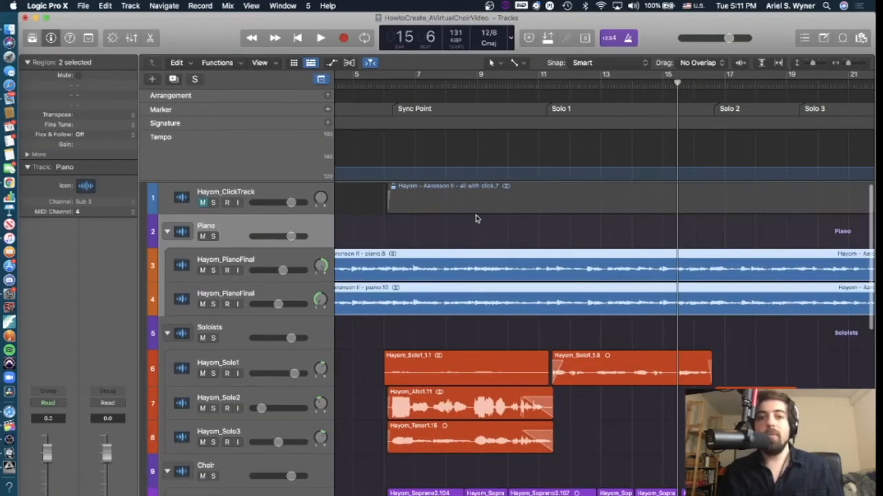
Turn on the cycle area spanning the whole song, from about bar 3 to bar 29, and look over the tracks beneath it
scroll(484, 268, "down", 15)
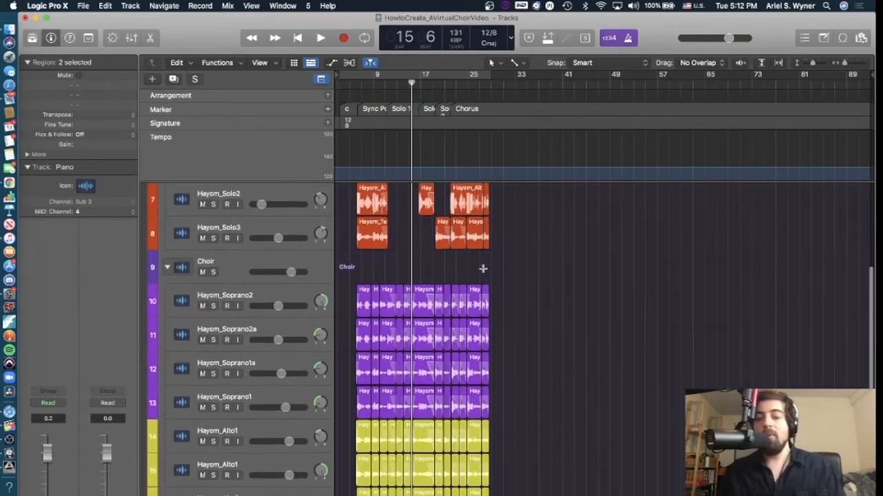
scroll(483, 269, "down", 5)
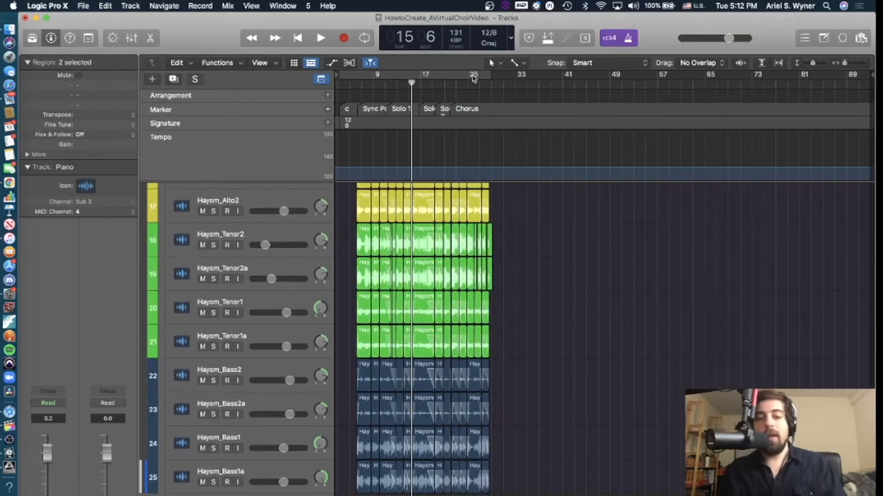
left_click(461, 78)
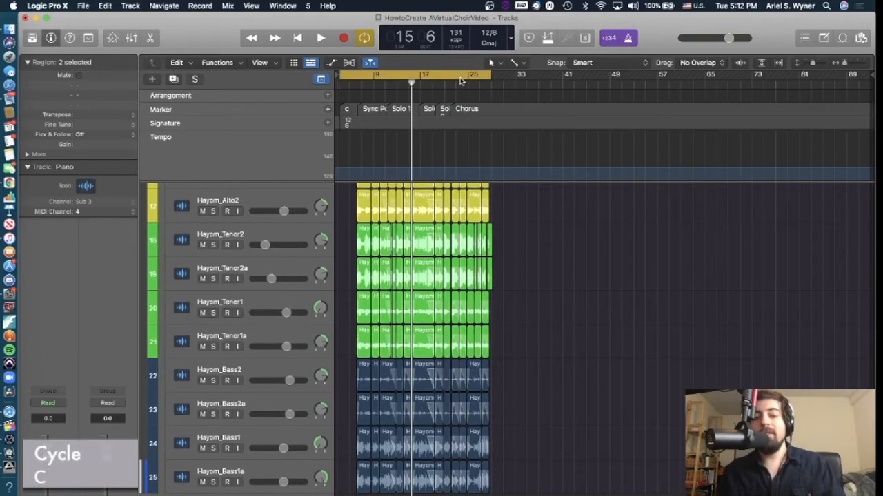
left_click(460, 78)
left_click(461, 79)
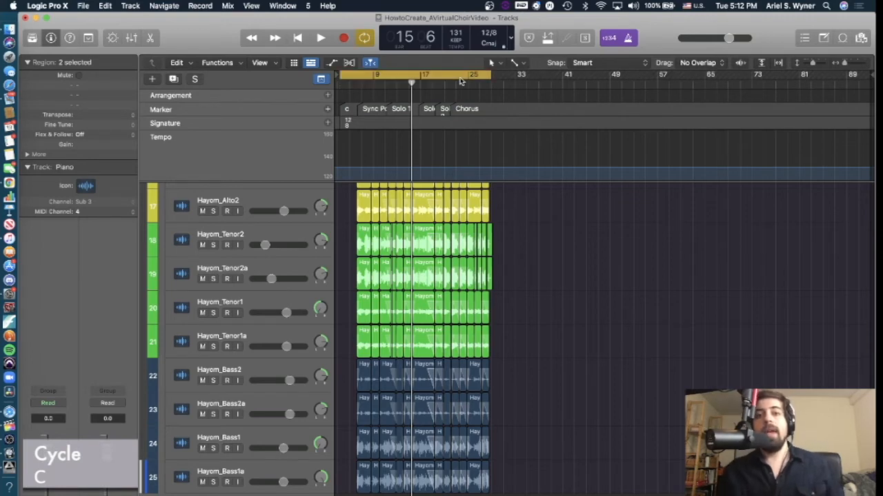
scroll(448, 143, "left", 1)
scroll(373, 262, "up", 15)
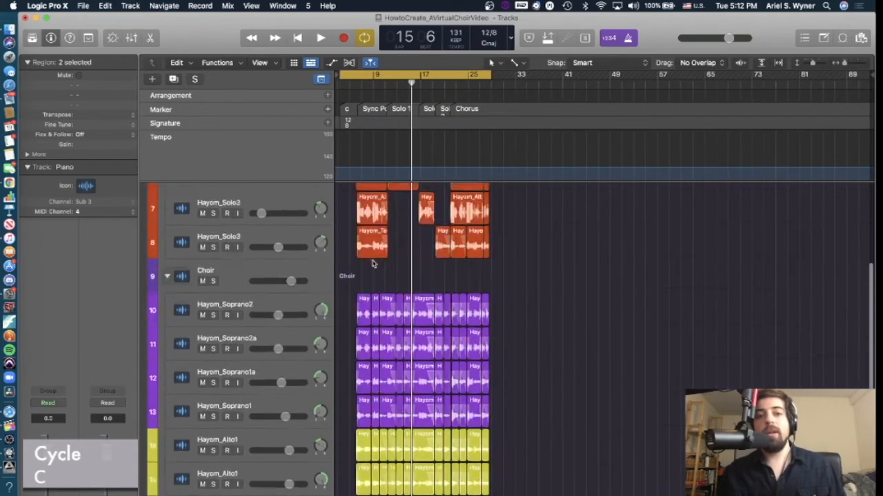
scroll(373, 263, "down", 15)
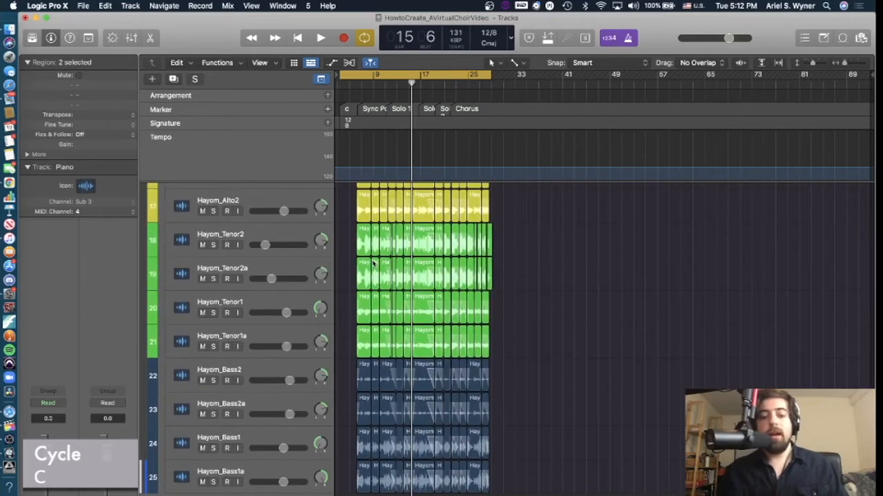
Examine the Bounce settings for the PCM and MP3 destinations, and close the dialog without bouncing
key("super+b")
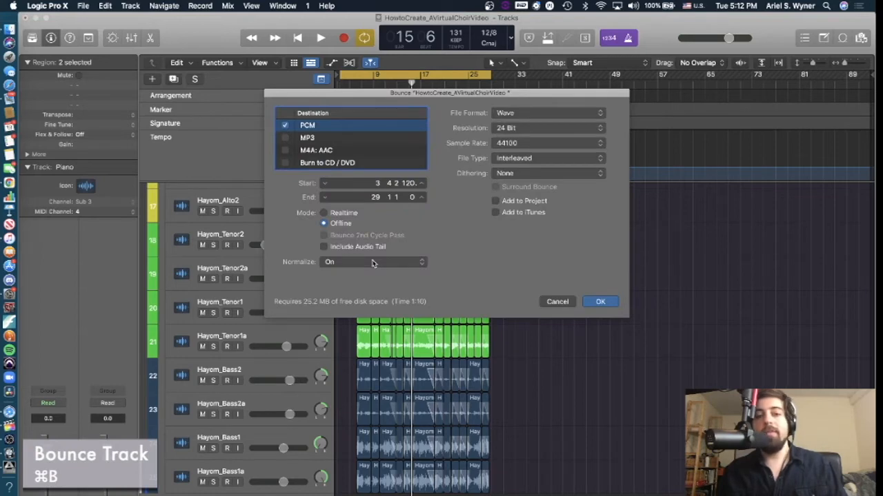
left_click(287, 138)
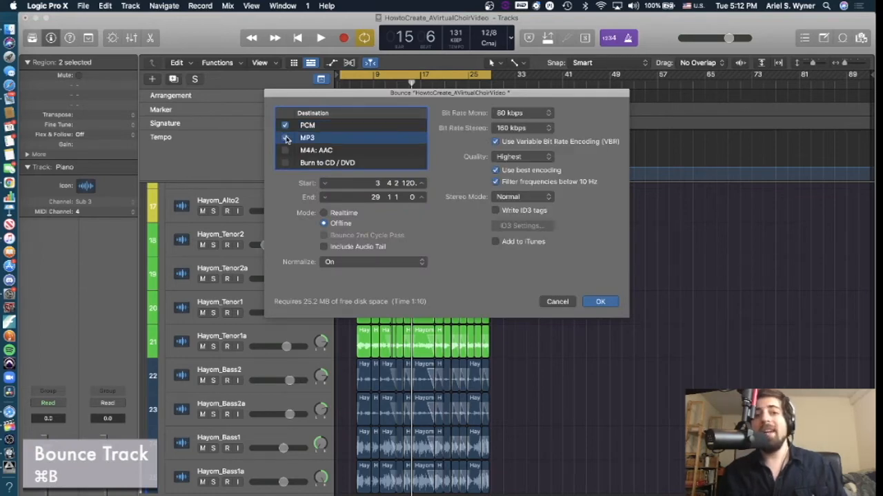
left_click(318, 127)
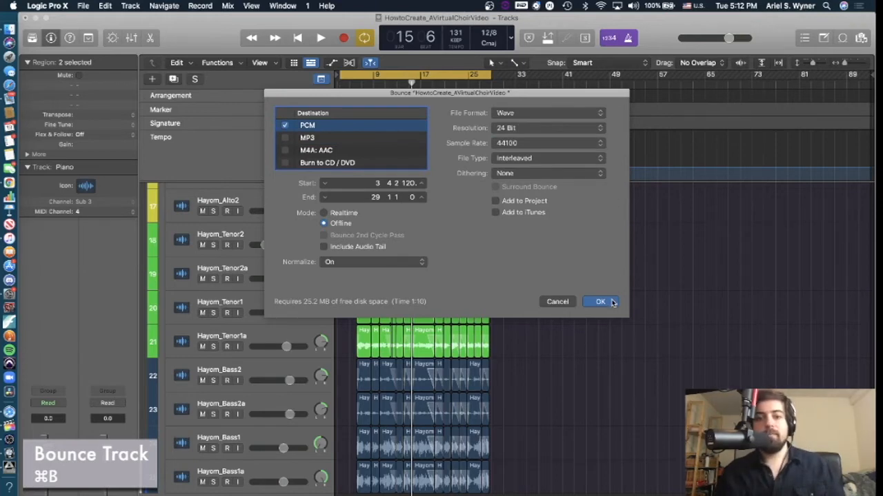
left_click(567, 304)
Switch to Final Cut Pro and create a new project in the 12-22-20 event with the default name and settings
scroll(505, 216, "up", 10)
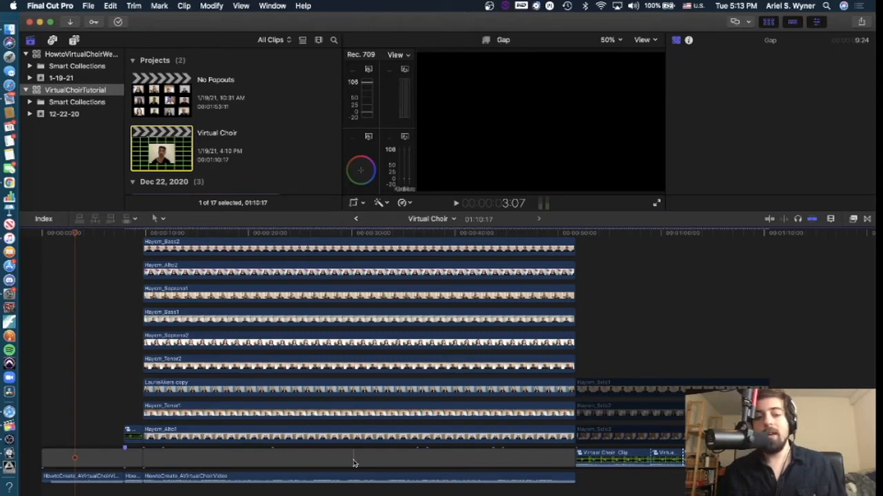
left_click(353, 459)
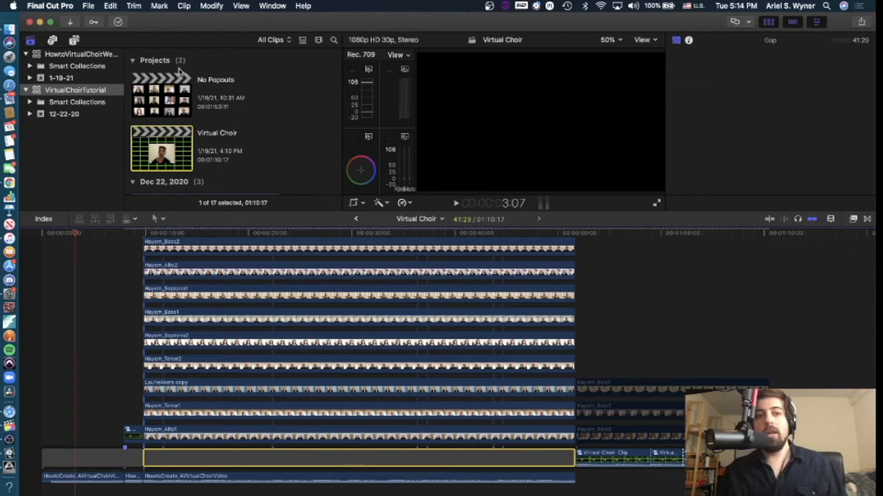
key("super+n")
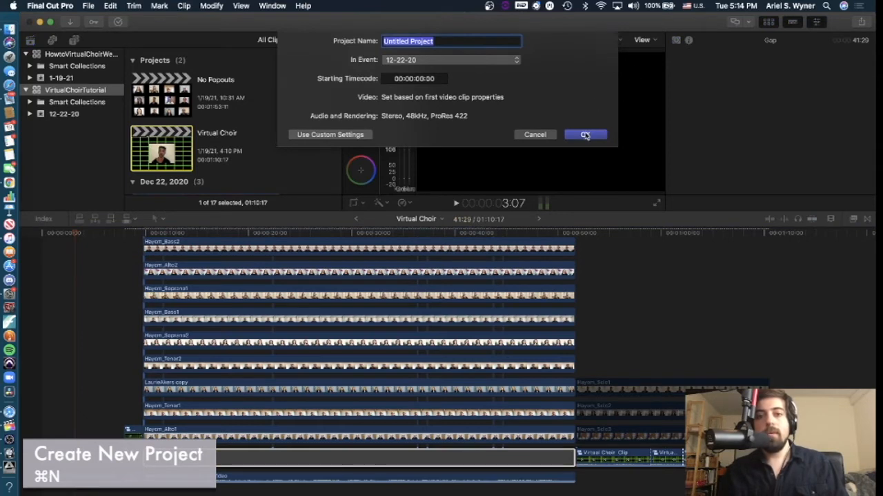
left_click(585, 136)
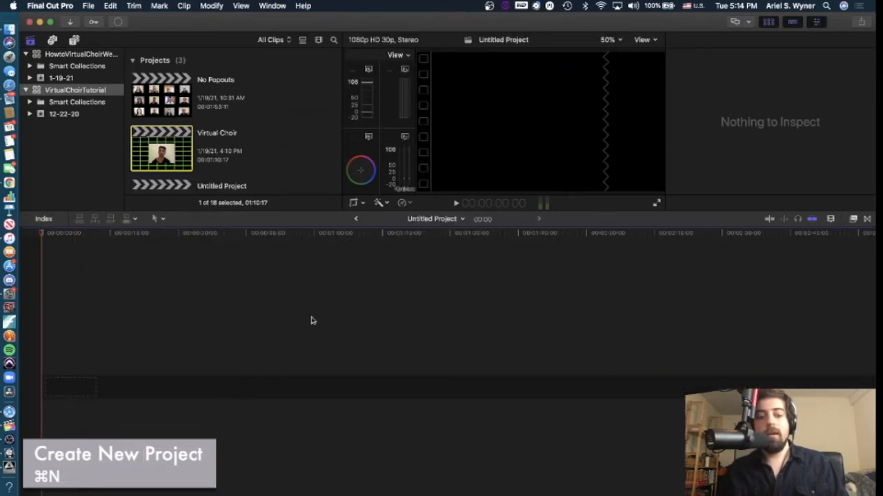
Insert a gap with project properties of 1080p HD, 30p and 44.1kHz audio, and extend it to about 1:52:28
key("alt+w")
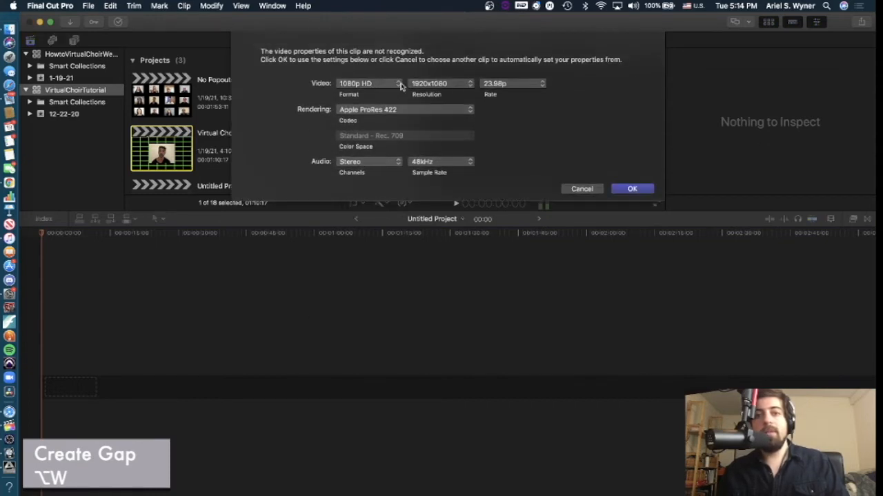
left_click(511, 87)
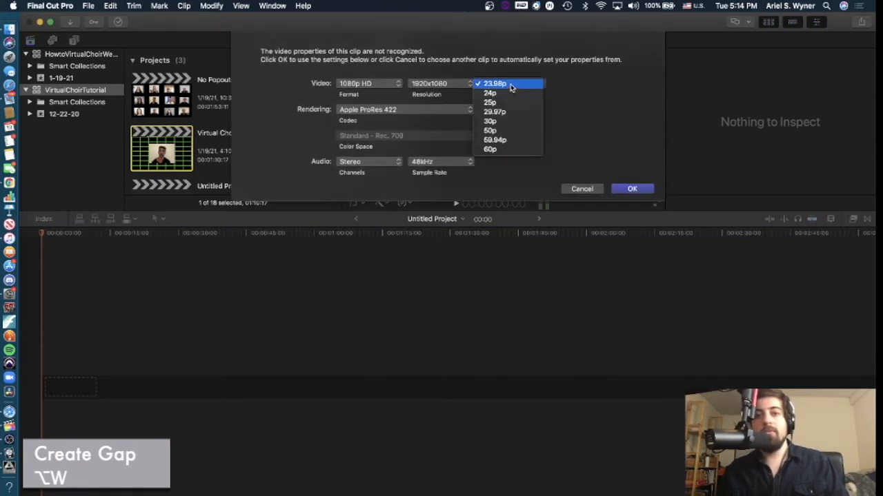
left_click(508, 122)
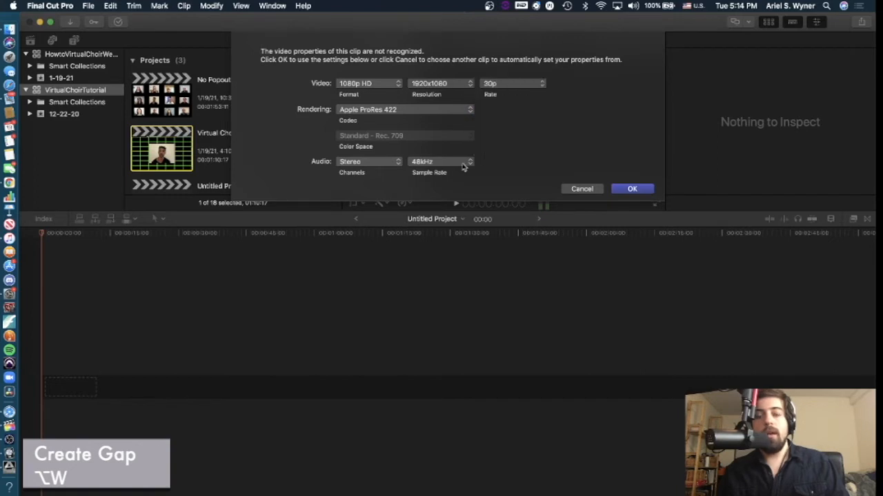
left_click(467, 166)
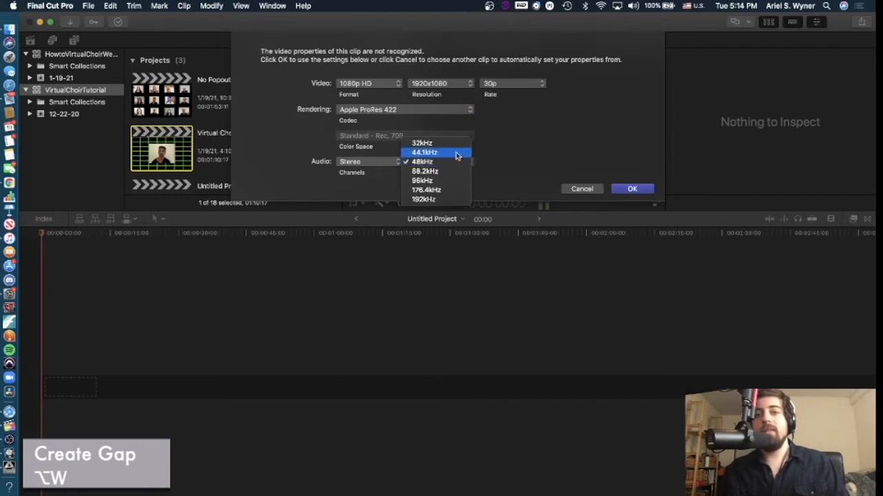
left_click(441, 153)
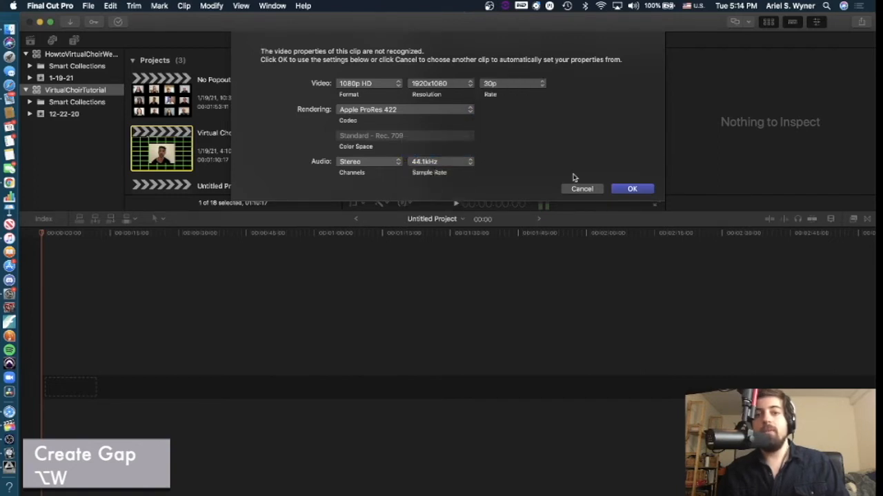
left_click(631, 189)
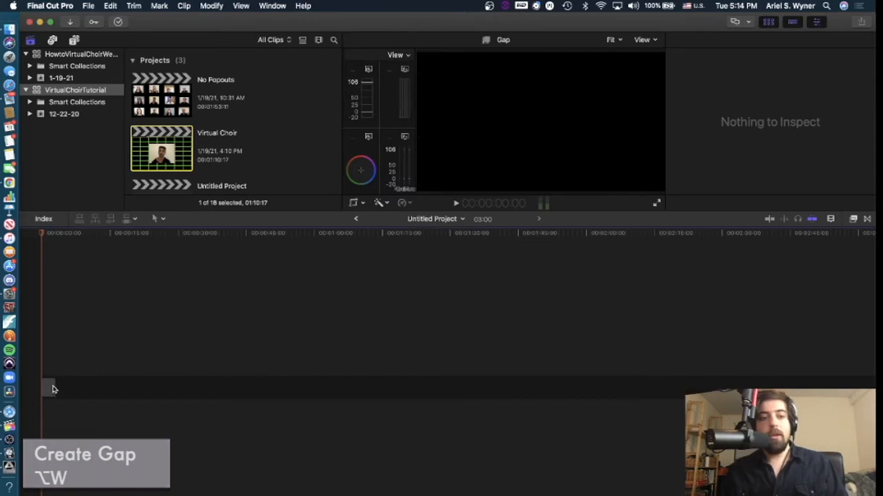
left_click_drag(53, 388, 552, 407)
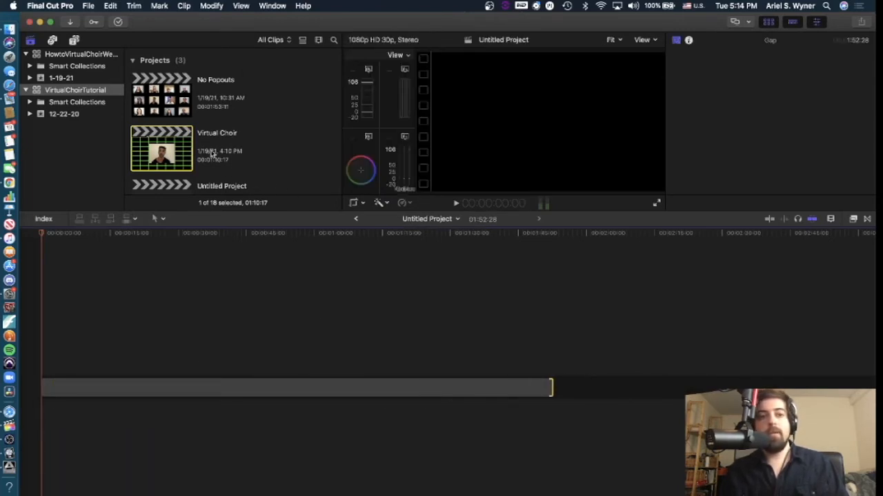
Open the Virtual Choir project and examine its stacked singer clips and the marker at the start of the first Virtual Choir clip
scroll(178, 129, "down", 2)
double_click(178, 129)
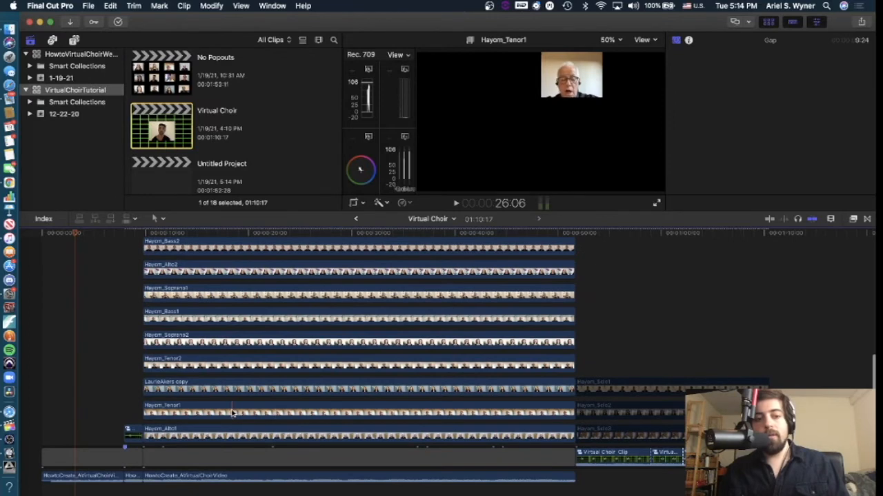
scroll(232, 413, "up", 5)
scroll(231, 412, "down", 3)
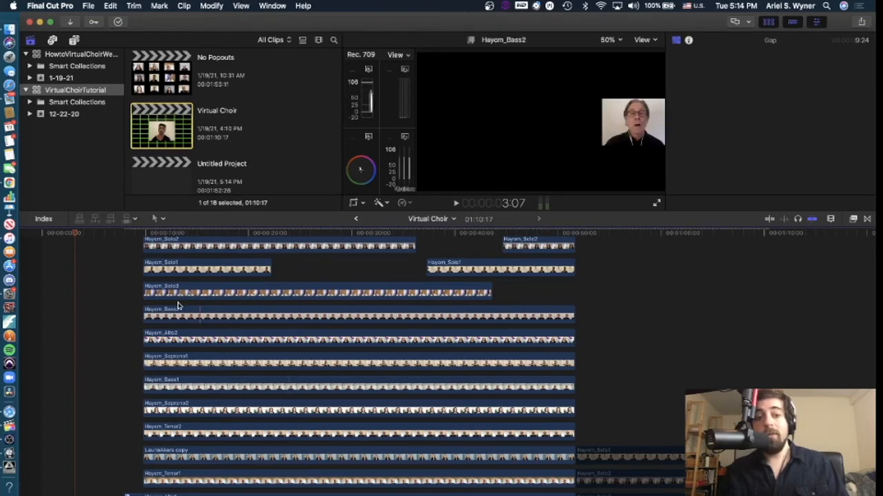
scroll(155, 316, "down", 5)
key("super+equal")
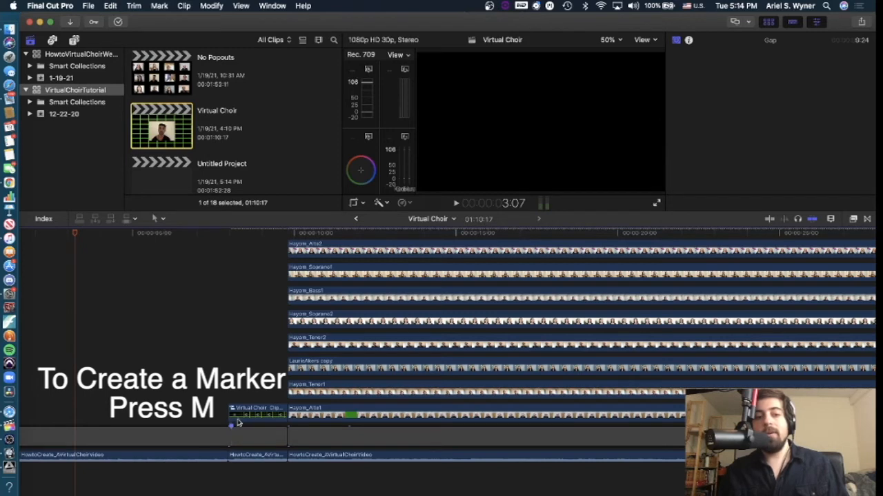
Play the timeline from about 6:11 into the singer grid, and inspect the stacked video clips and the mixed audio clips beneath them
left_click(177, 311)
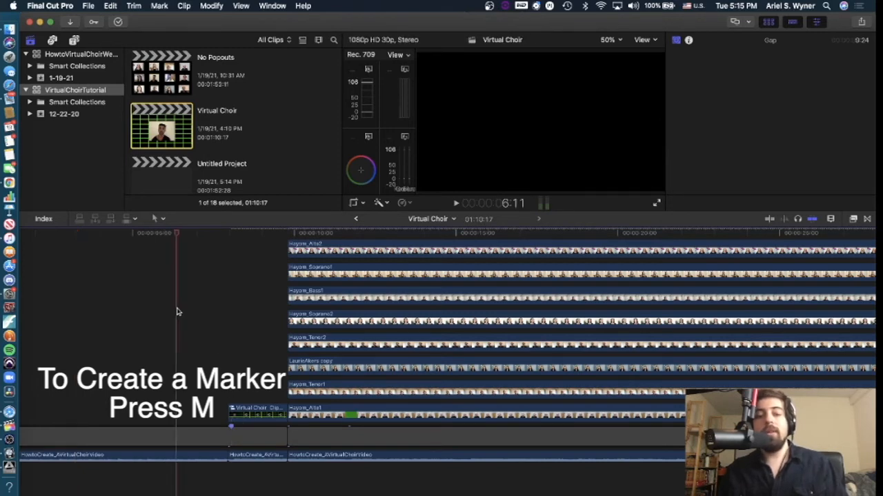
key("space")
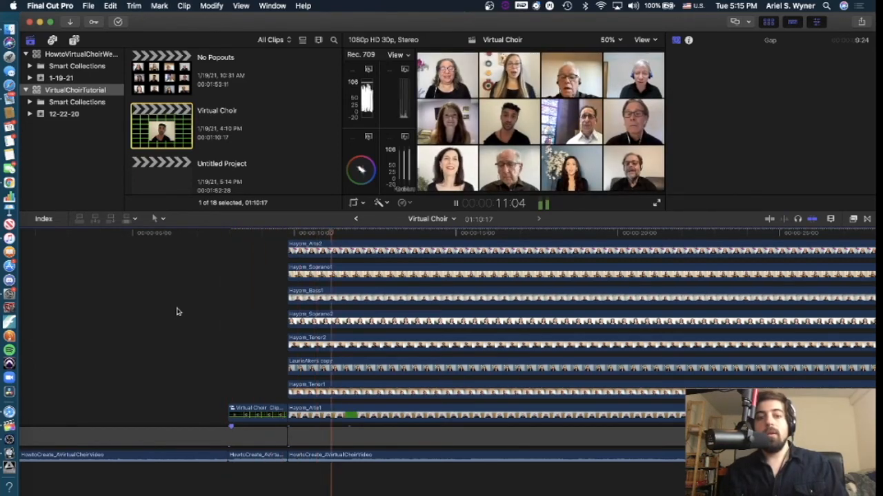
key("space")
key("super+4")
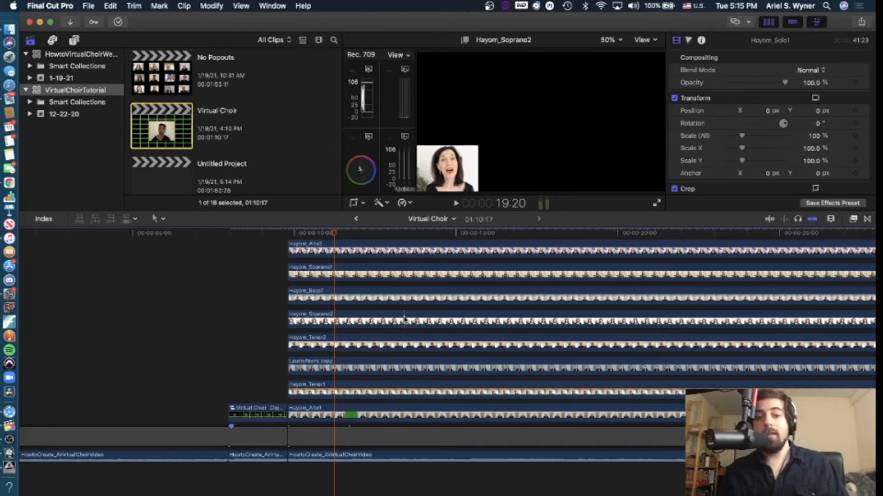
scroll(304, 320, "up", 5)
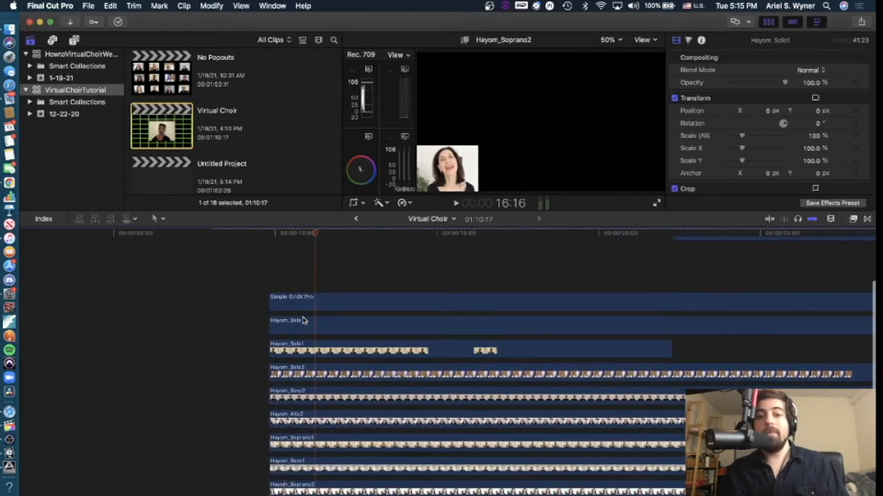
scroll(297, 279, "down", 5)
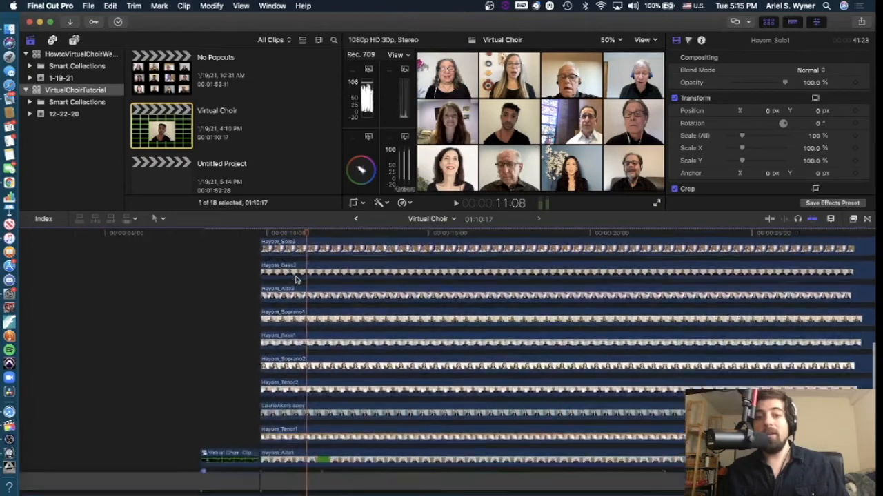
scroll(297, 279, "up", 5)
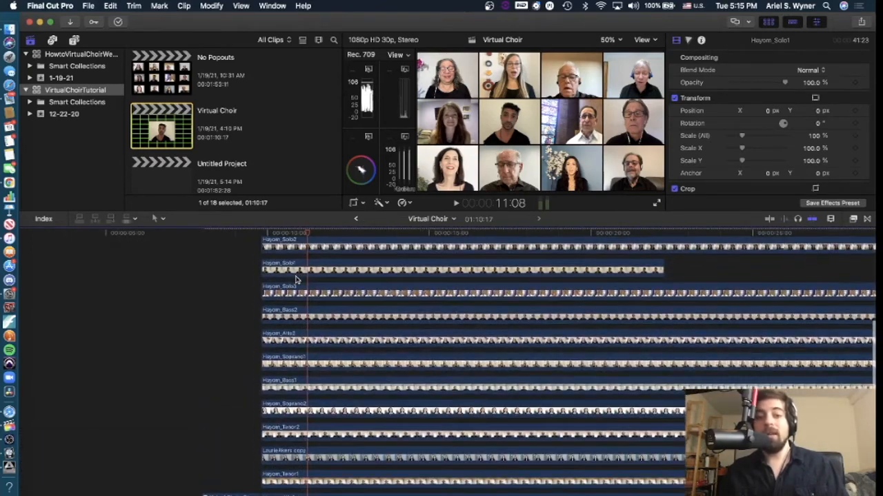
scroll(296, 279, "down", 4)
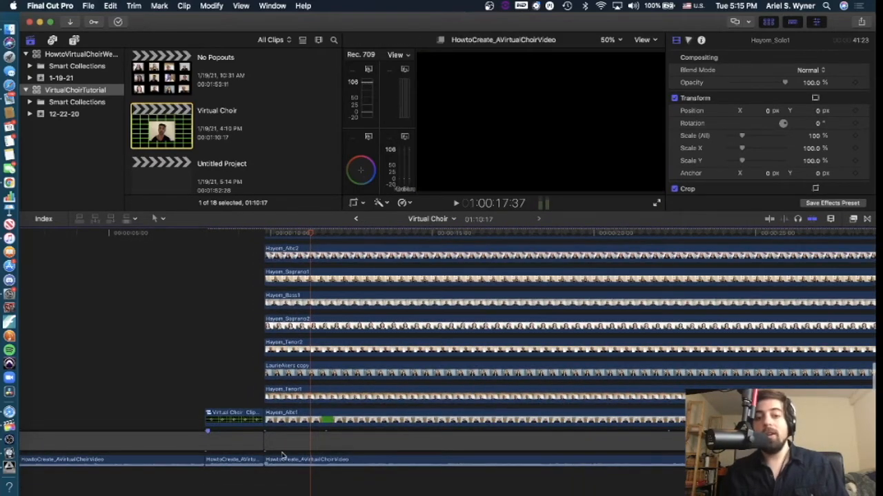
scroll(329, 461, "up", 1)
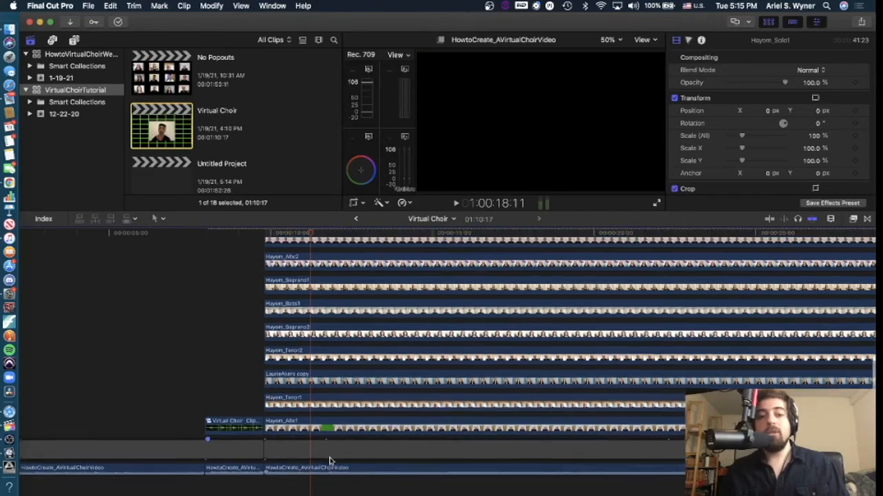
Select the stacked singer clips from Hayom_Alto1 up to Hayom_Solo2 and check the Detach Audio command for them without applying it
left_click(321, 428)
scroll(318, 428, "up", 3)
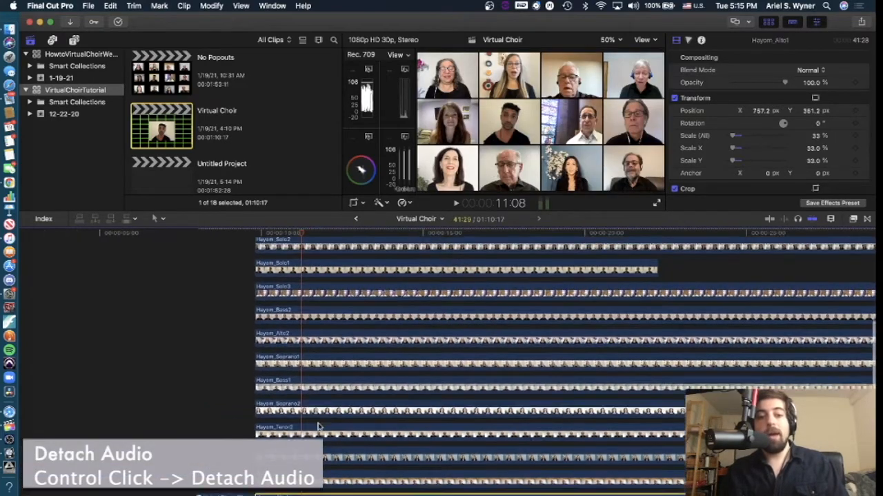
scroll(319, 427, "up", 1)
key("super+a")
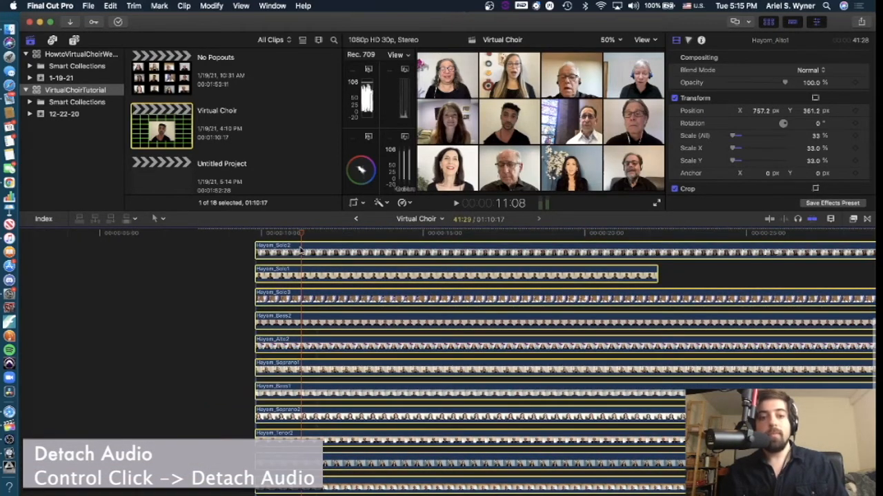
left_click(300, 252, "ctrl")
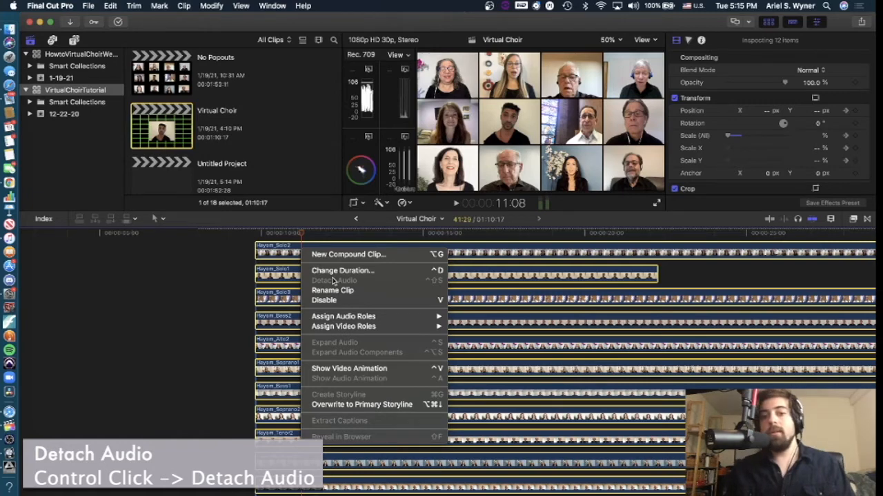
left_click(232, 257)
scroll(263, 358, "down", 5)
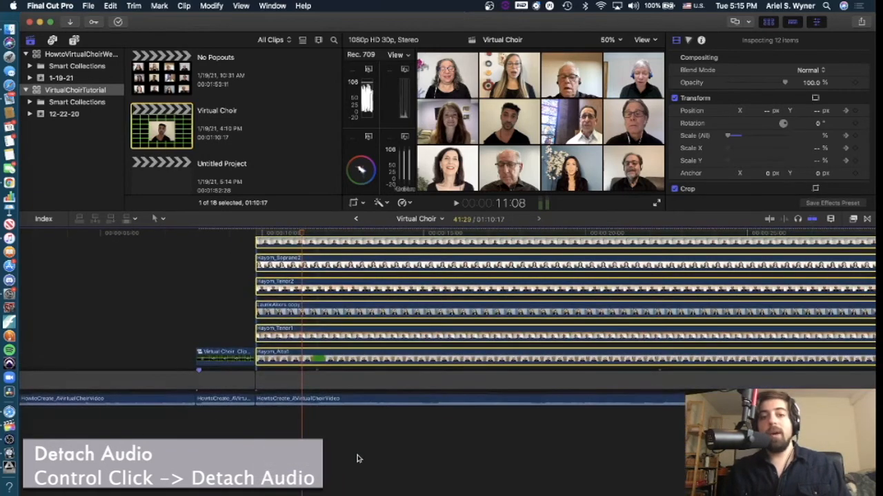
Deselect the singer clips and examine the timeline stack from Hayom_Alto1 up to the Simple GridX Pro clip
left_click(357, 459)
scroll(357, 459, "up", 5)
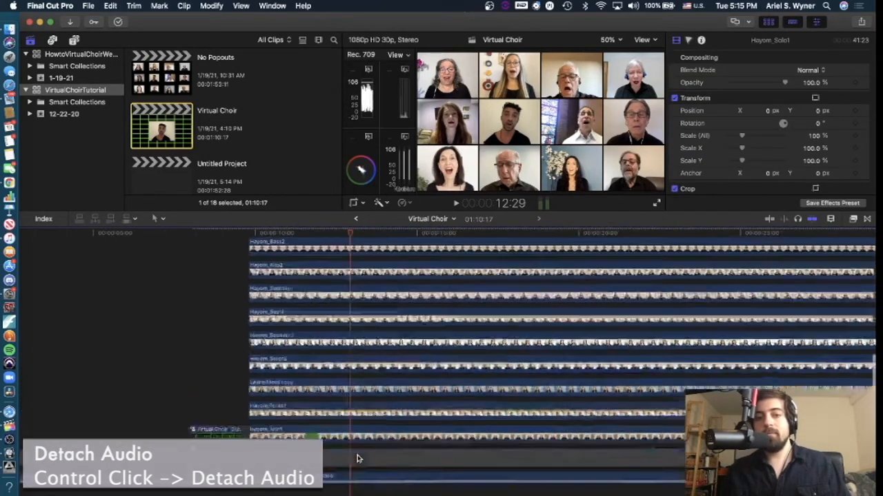
scroll(254, 255, "up", 5)
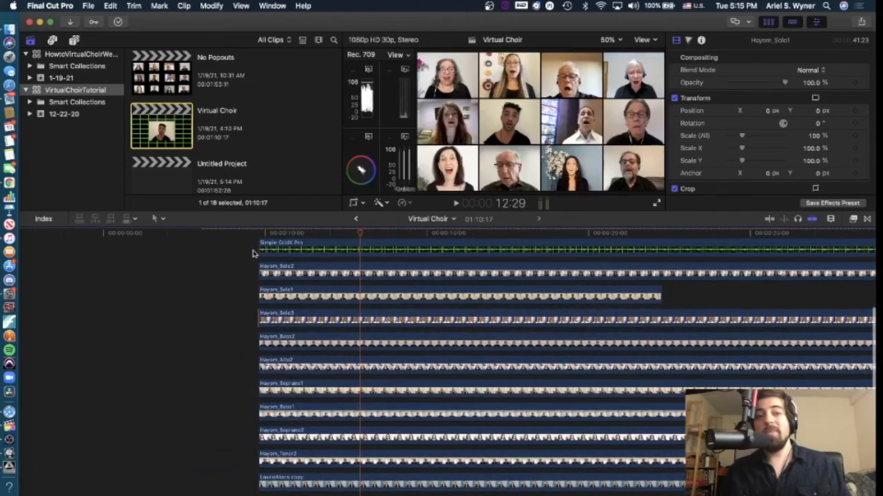
scroll(256, 267, "down", 5)
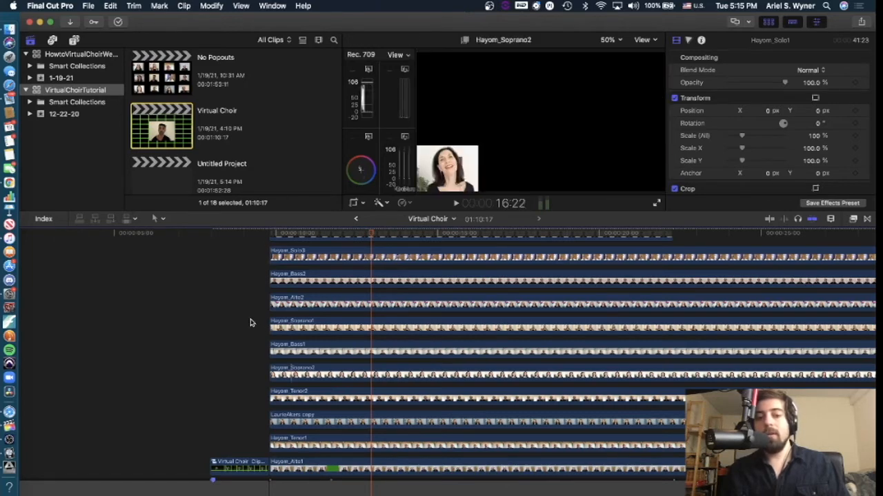
scroll(250, 323, "up", 3)
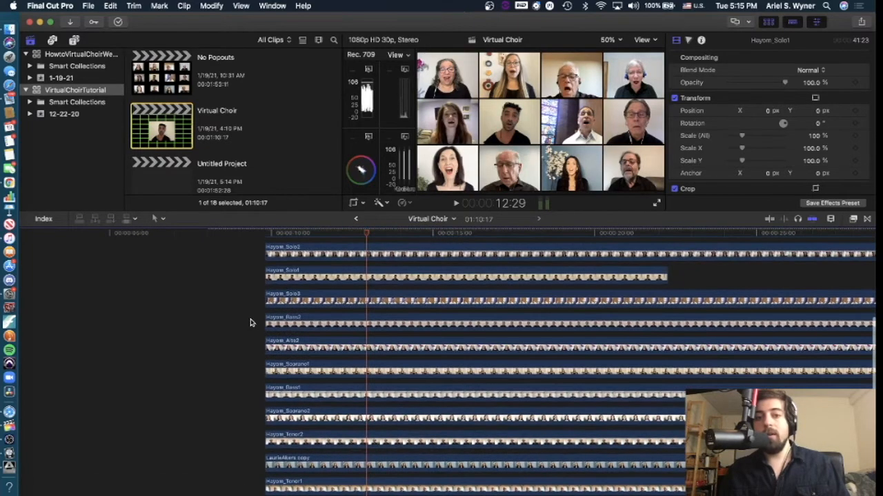
scroll(251, 323, "up", 3)
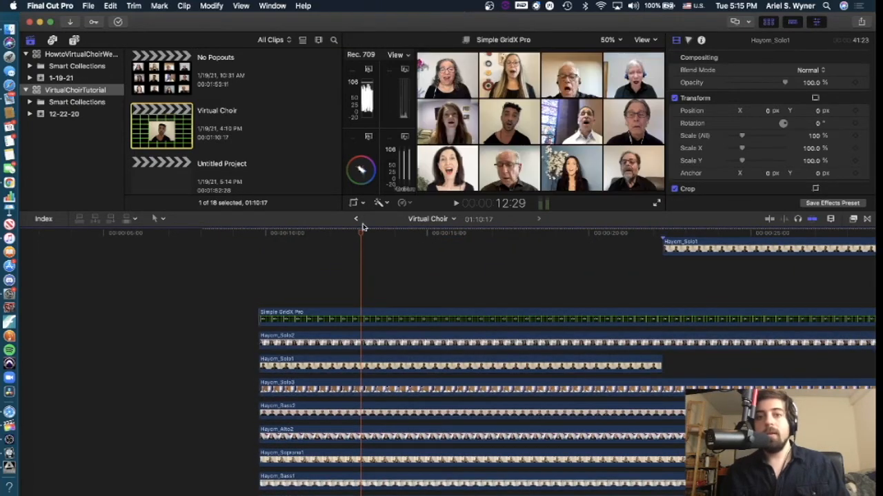
Place the playhead at 9:24, where the singer stack starts, and locate the Simple GridX Pro generator among the installed generators
left_click_drag(361, 232, 263, 230)
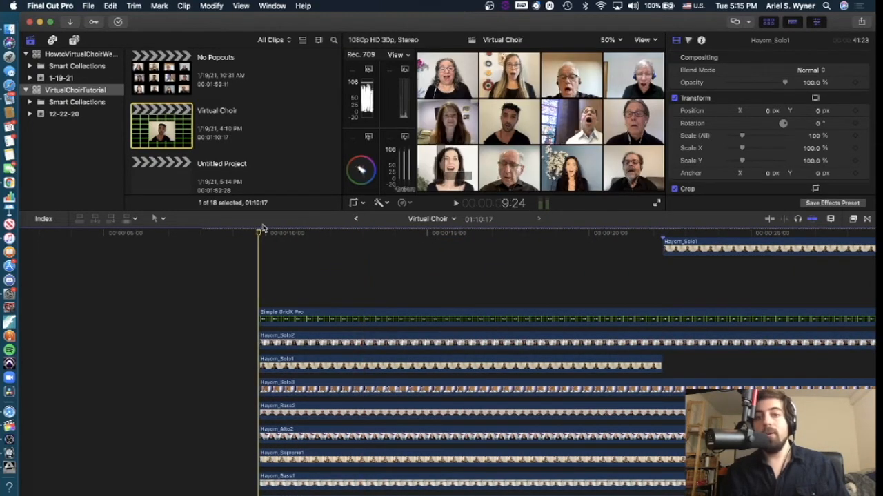
left_click(76, 41)
left_click(69, 65)
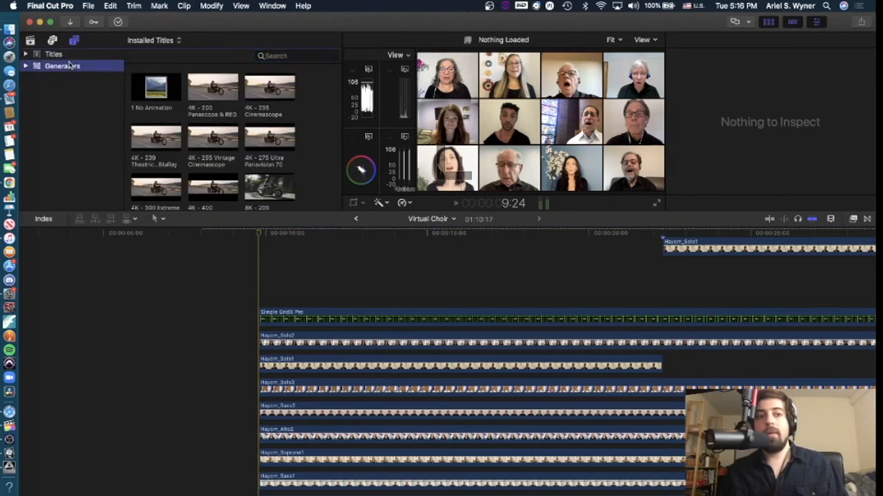
scroll(248, 119, "down", 5)
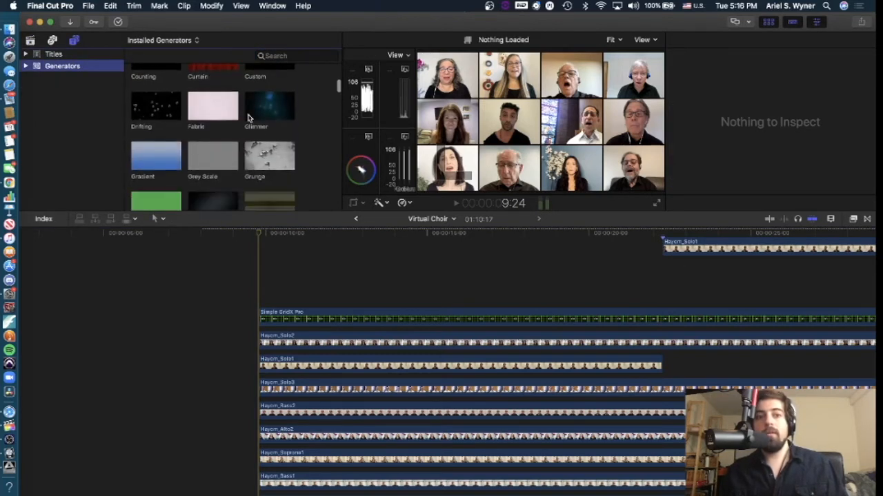
scroll(248, 118, "down", 5)
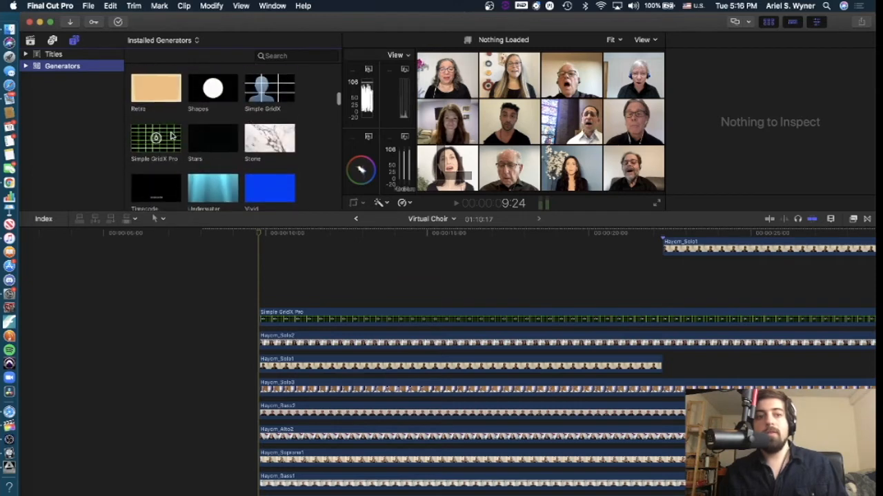
left_click(172, 136)
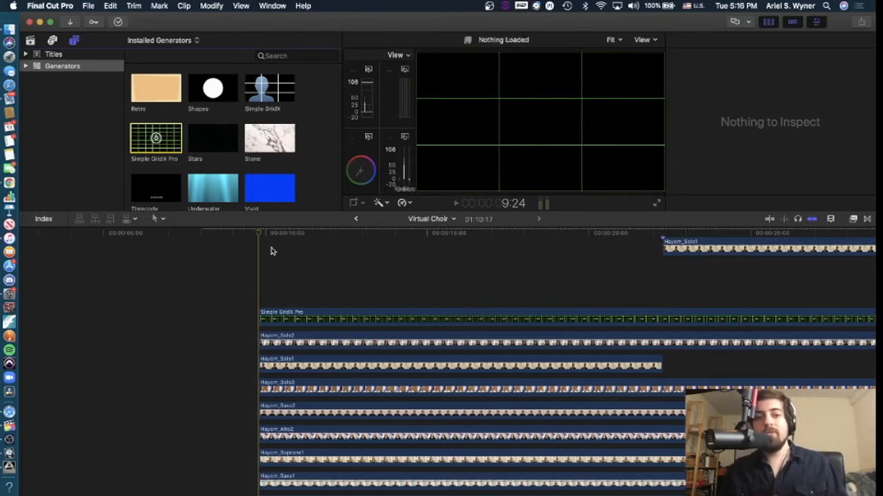
Select the Simple GridX Pro clip in the timeline, try other grid line counts in its published parameters, and undo those changes
left_click(317, 315)
key("super+4")
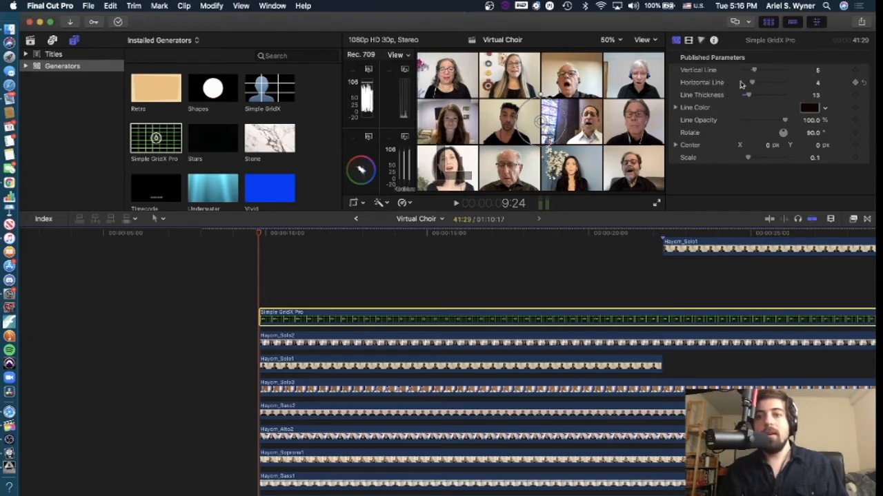
mouse_move(755, 72)
left_mouse_down()
mouse_move(766, 72)
mouse_move(766, 85)
left_mouse_up()
key("super+z")
key("super+z")
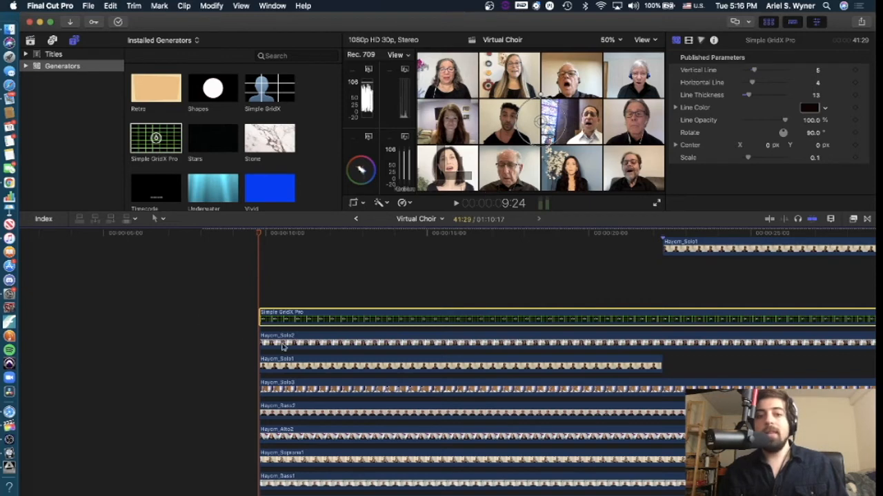
Select the Hayom_Solo2 clip and inspect its Transform position, overall scale and Crop trim values
left_click(282, 343)
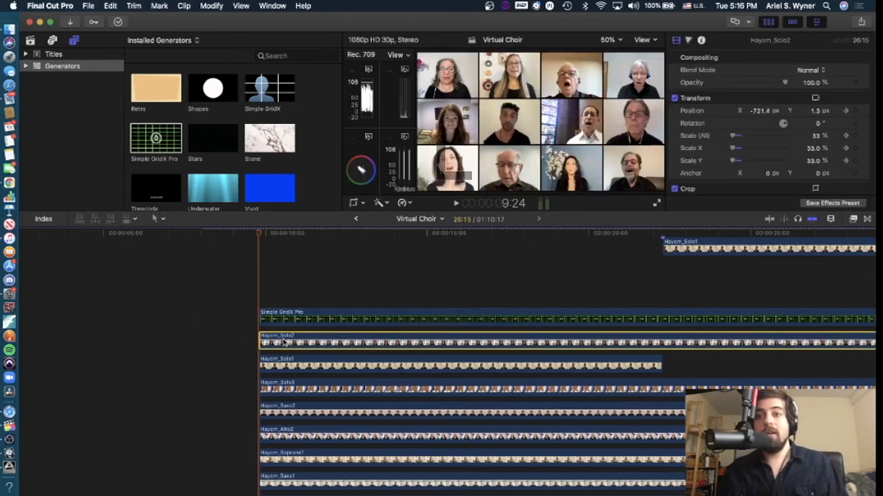
scroll(754, 84, "down", 1)
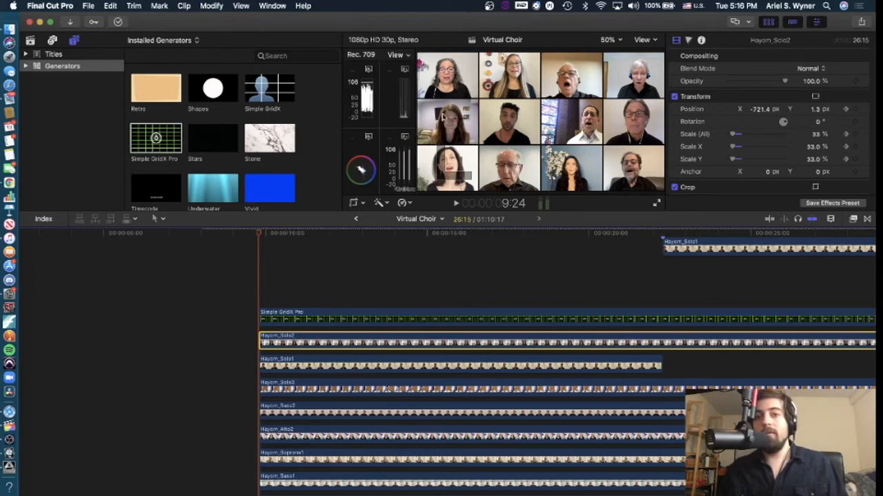
left_click(812, 134)
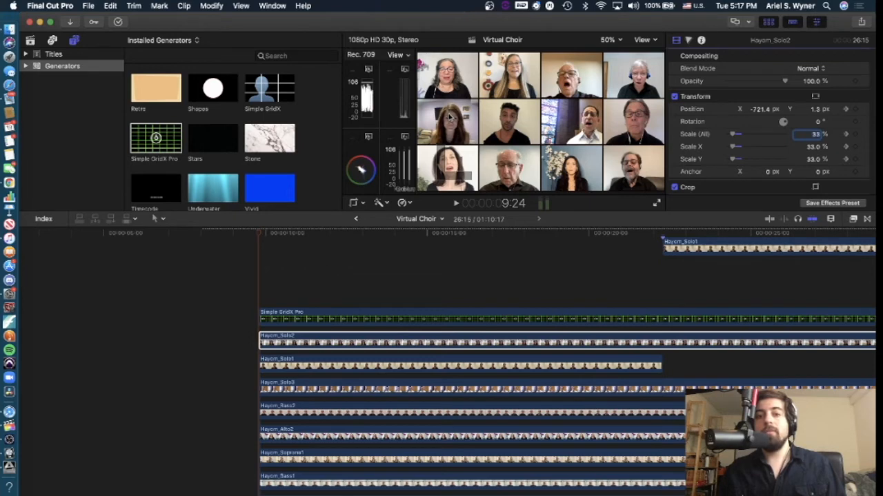
scroll(824, 116, "down", 5)
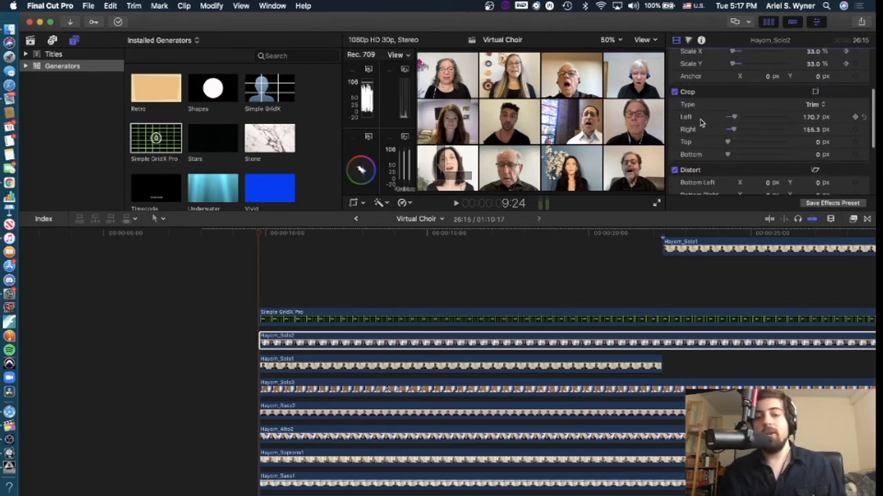
scroll(744, 118, "up", 5)
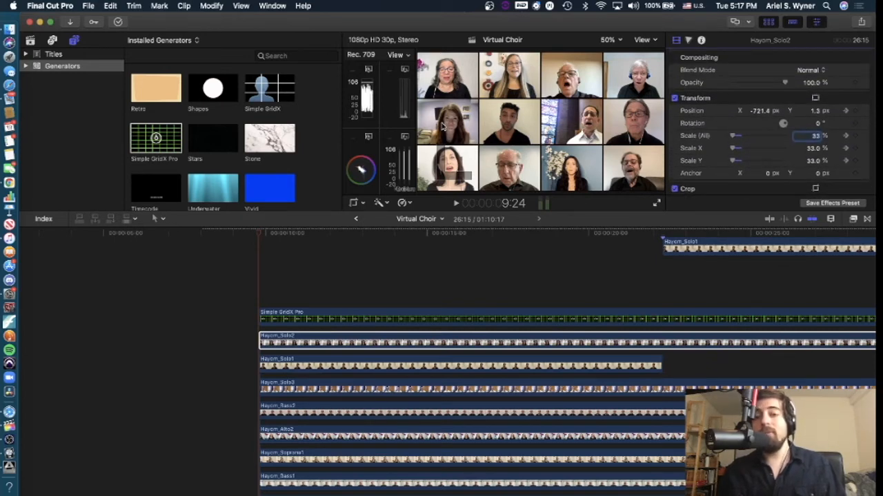
Copy Hayom_Solo2 and review the Paste Attributes options for the five clips from Hayom_Solo1 to Hayom_Soprano1 without applying them
left_click(300, 340)
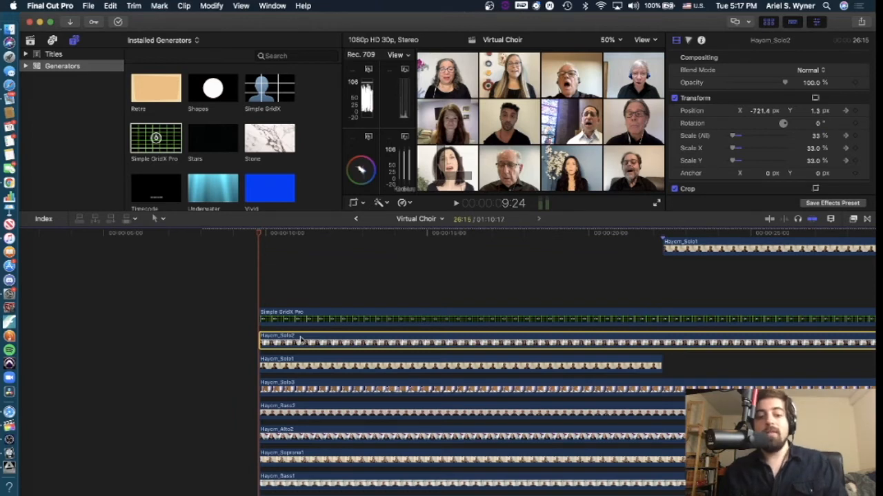
key("super+c")
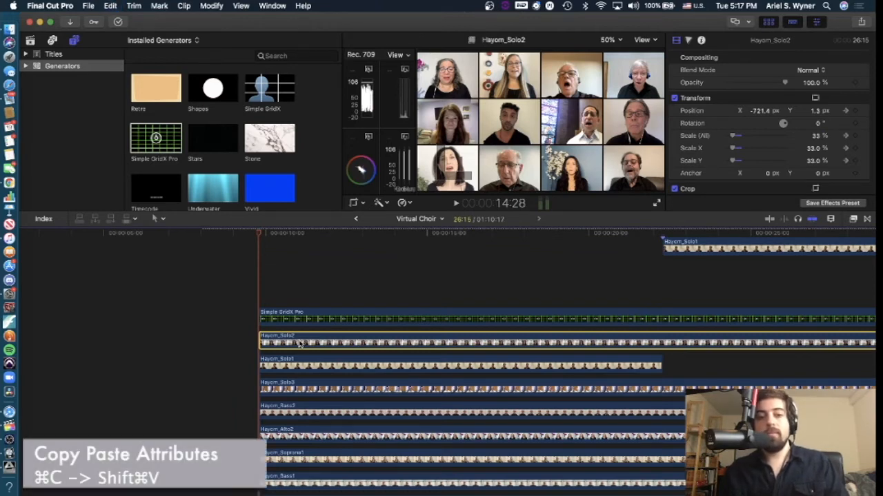
left_click(301, 363)
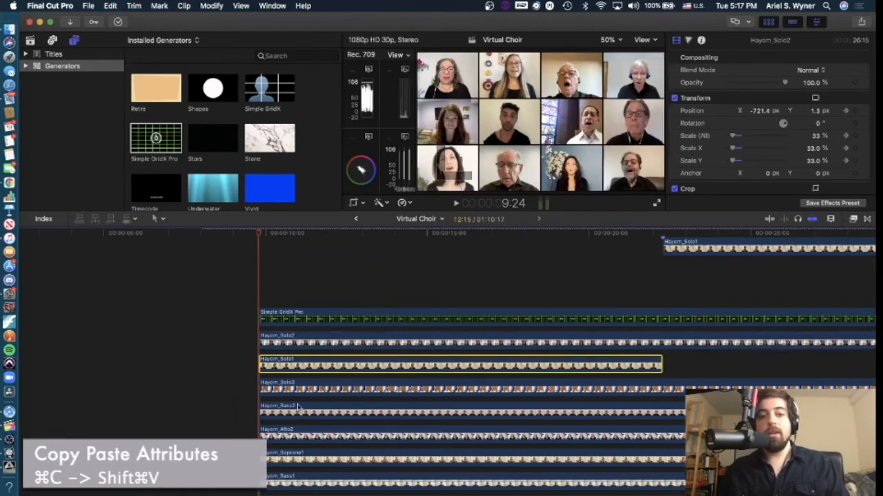
left_click(302, 460, "shift")
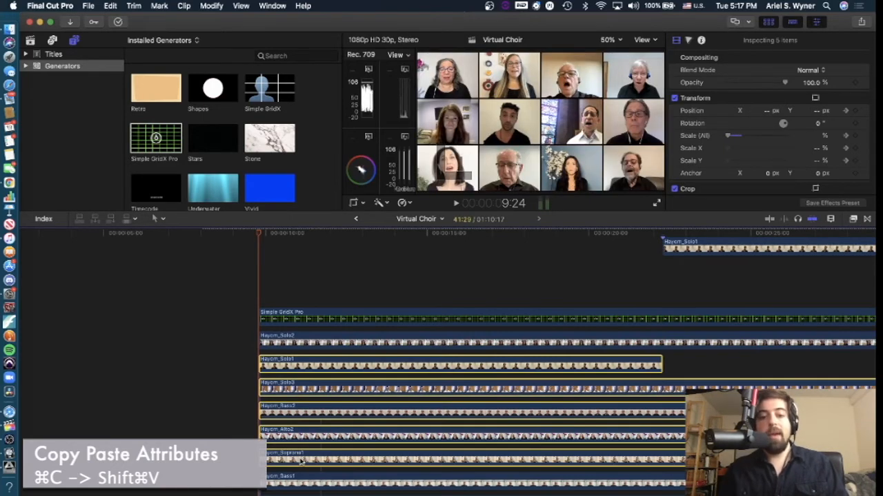
key("shift+super+v")
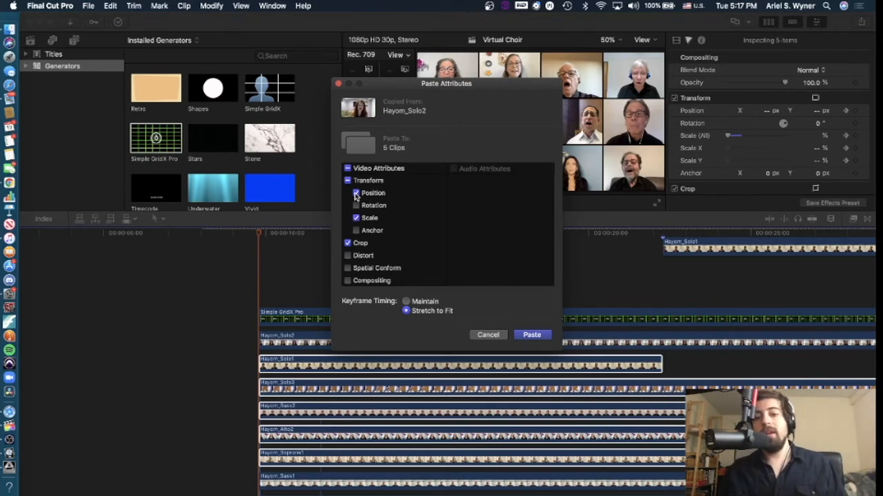
left_click(488, 335)
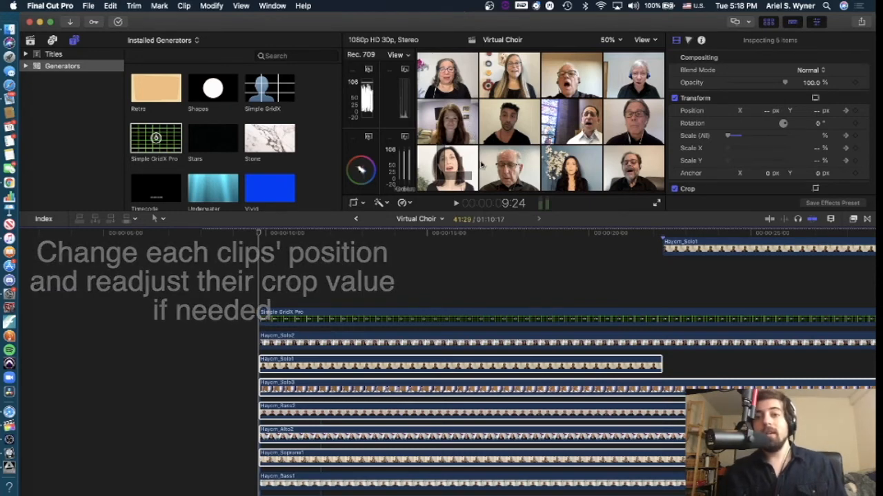
Examine the timeline from the separate solo clips down to Hayom_Alto1, and select the Virtual Choir Clip Opening compound clip before it
scroll(444, 275, "down", 5)
scroll(444, 275, "up", 4)
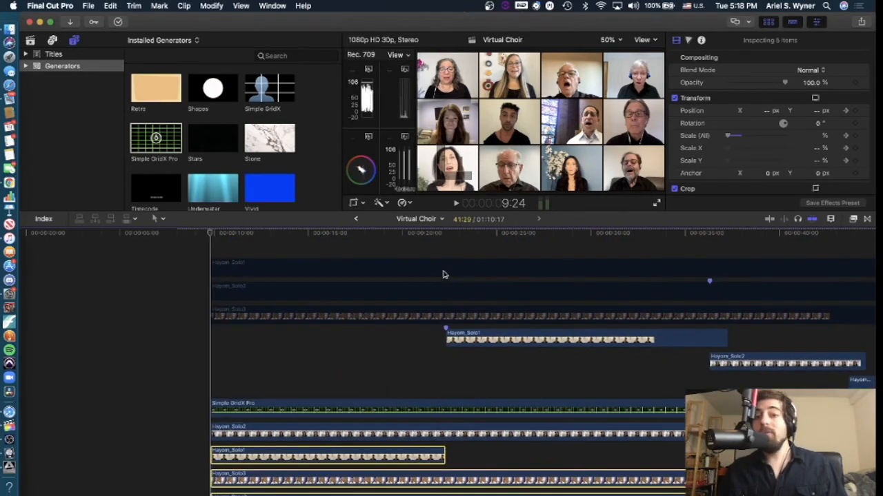
scroll(444, 275, "down", 2)
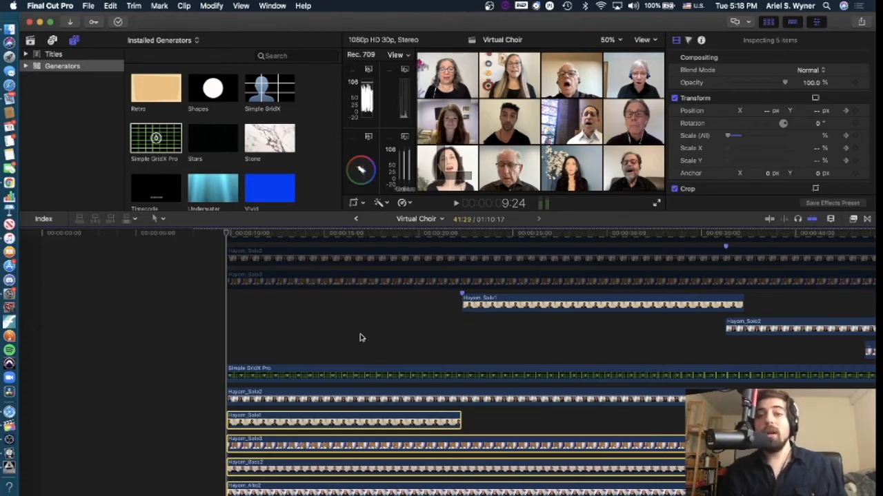
scroll(359, 338, "down", 10)
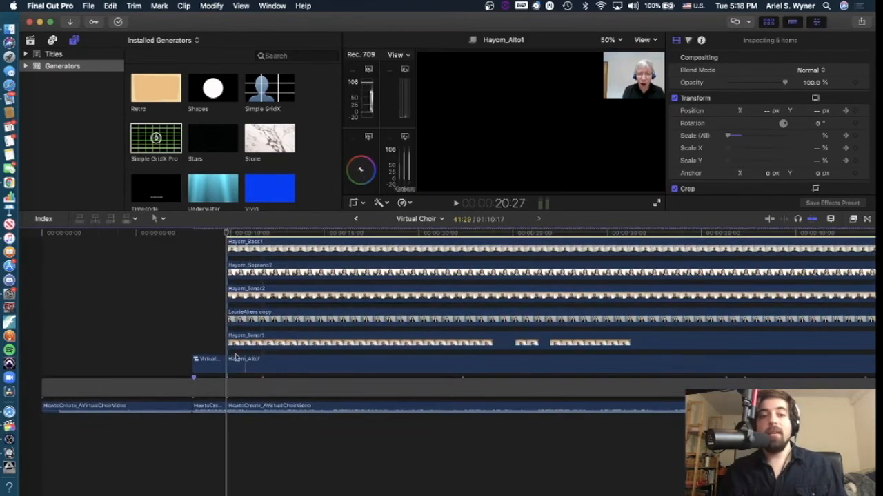
left_click(194, 361)
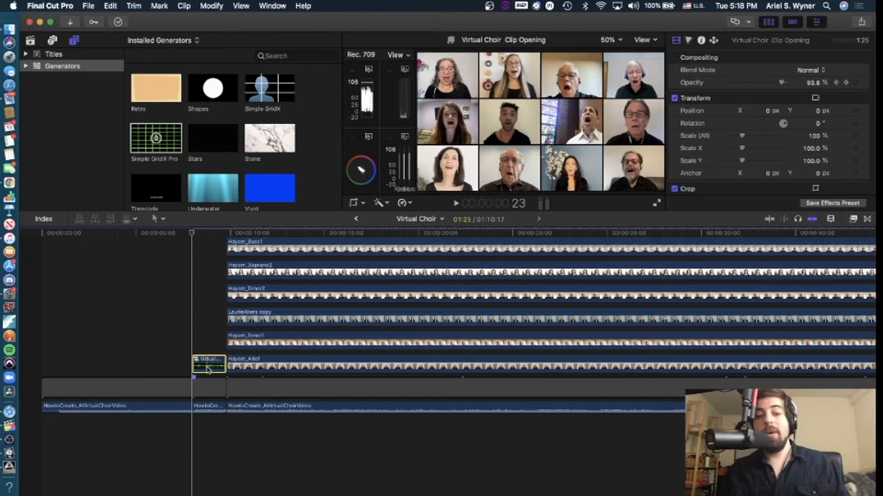
scroll(208, 370, "up", 5)
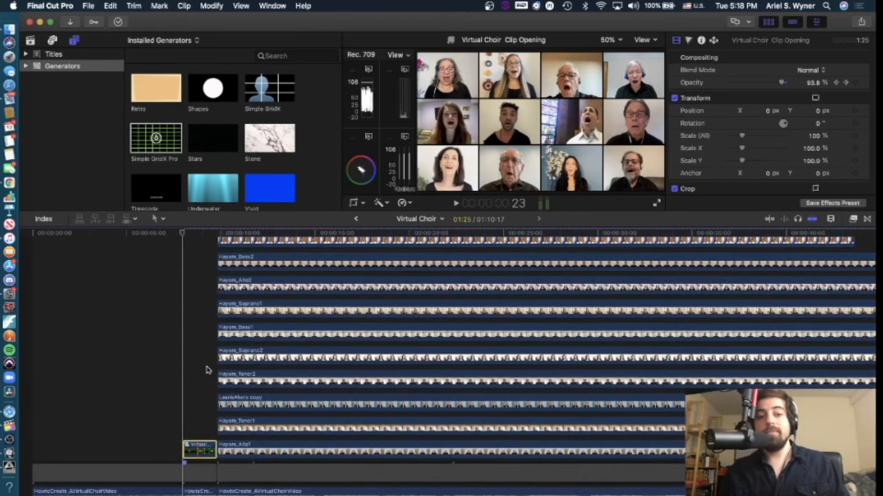
Combine the clips from Hayom_Alto1 up to Simple GridX Pro into a compound clip in the 12-22-20 event
left_click(242, 451)
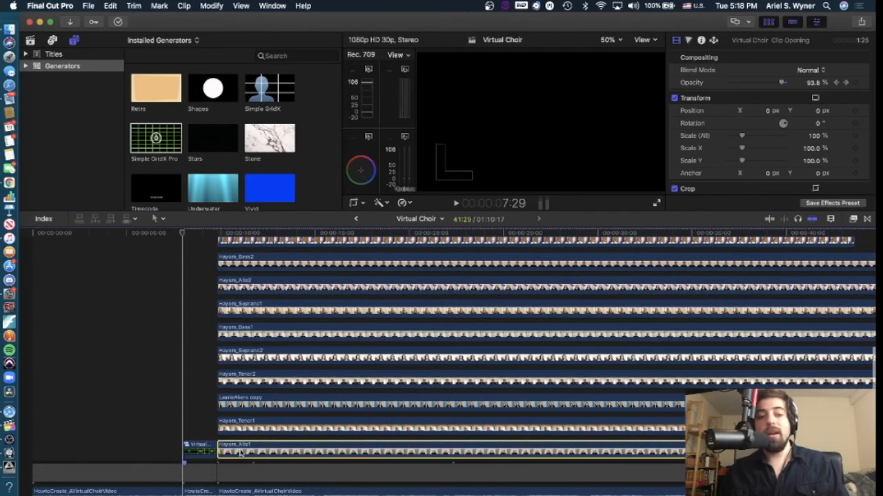
scroll(251, 330, "up", 5)
left_click(248, 280, "shift")
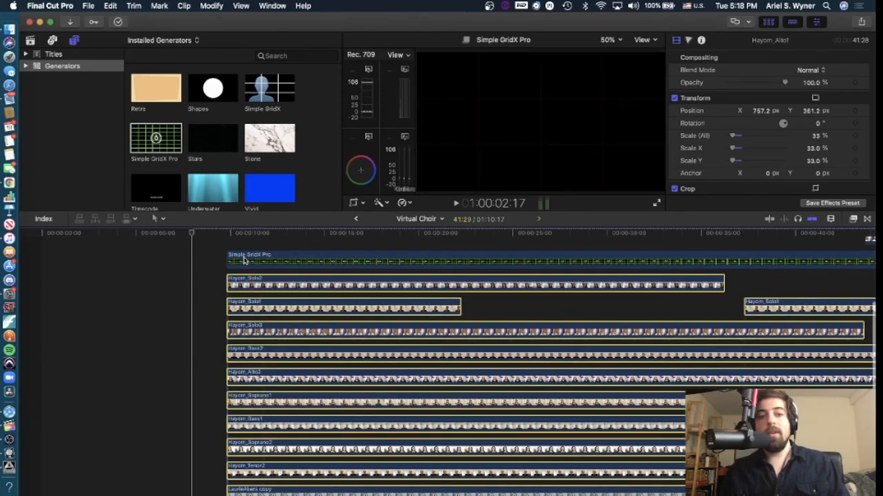
left_click(245, 261, "shift")
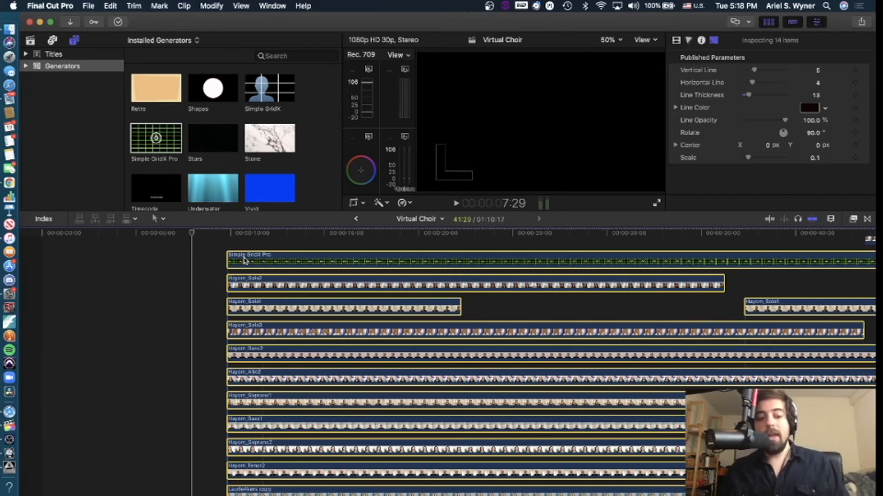
key("alt+g")
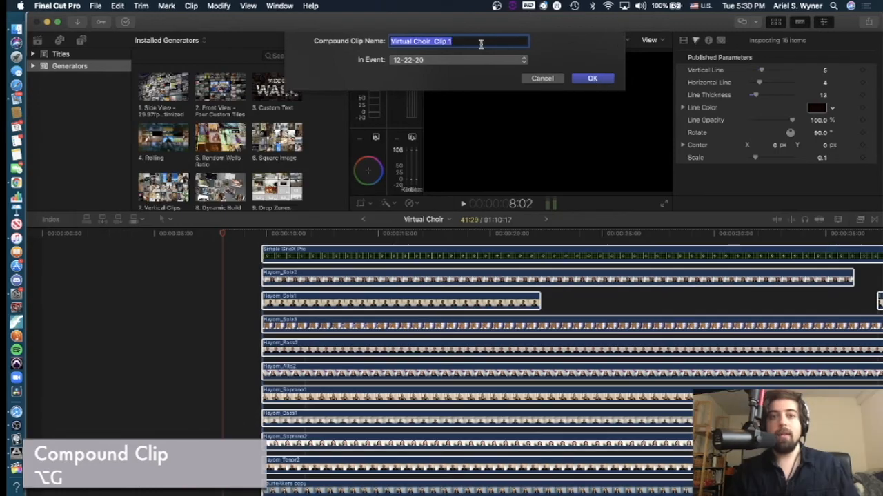
key("Return")
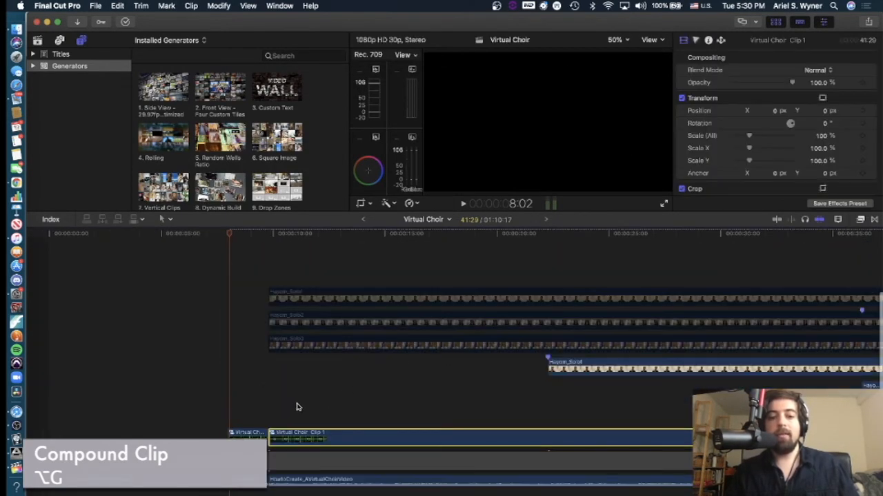
View the compound clip's singer grid at about 12:07, and select the Virtual Choir Clip Opening clip
left_click(322, 233)
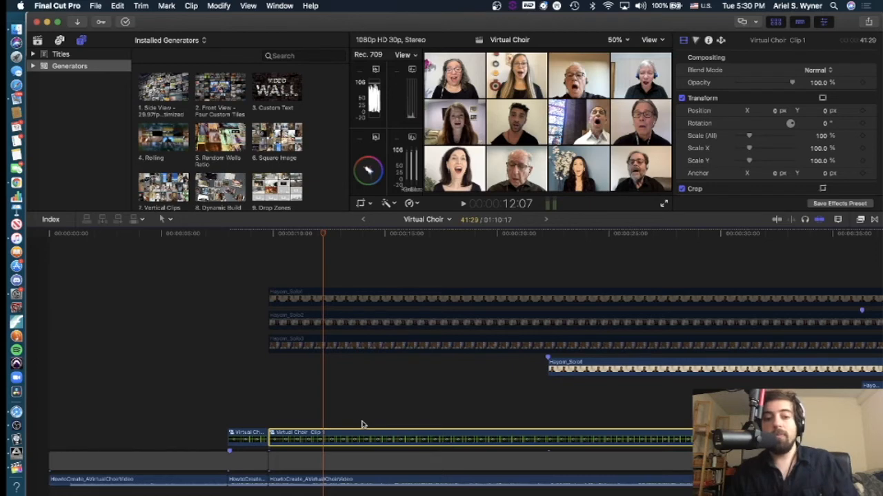
left_click(251, 440)
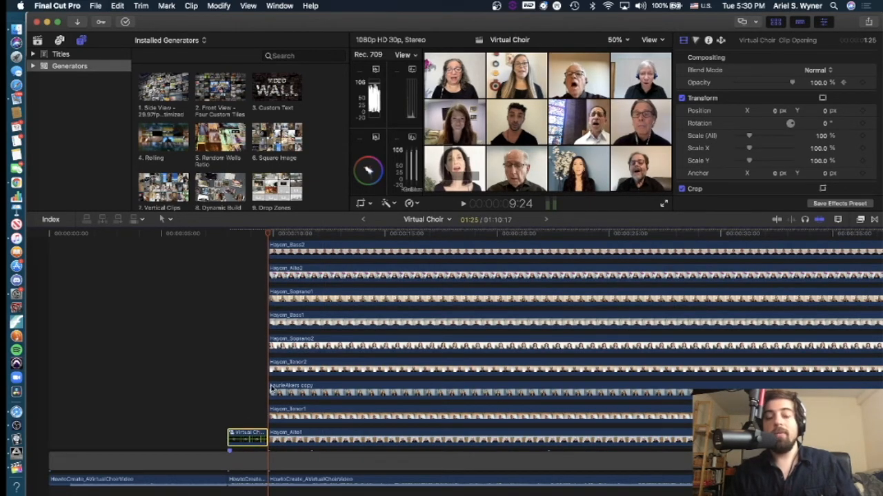
Play the timeline from about 8:02 to review the opening compound clip's fade-in and its cut to the separate singer clips
scroll(272, 389, "up", 2)
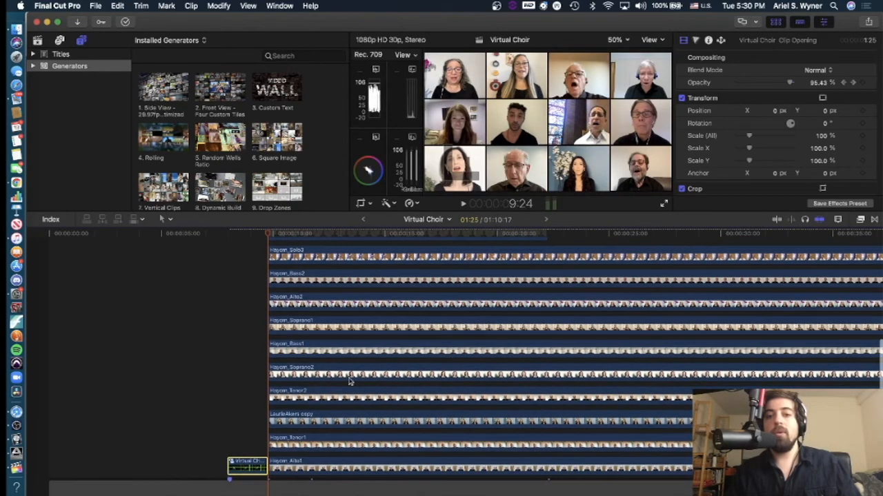
scroll(365, 407, "down", 1)
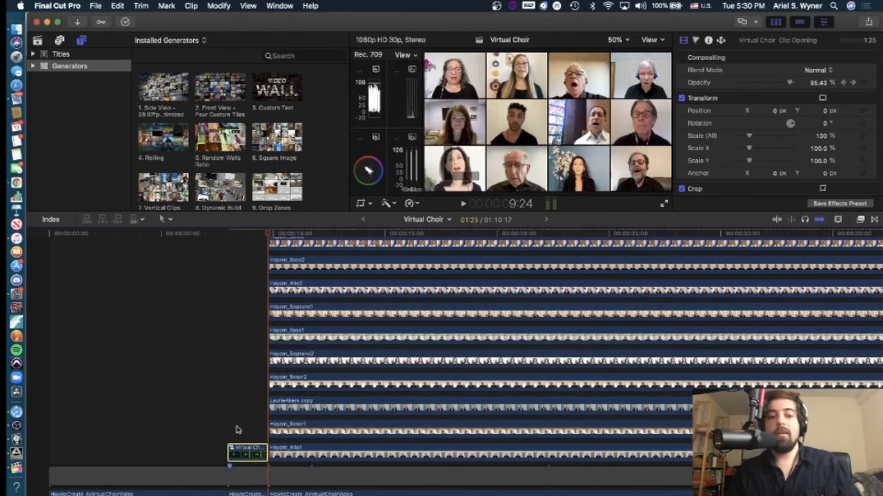
left_click(229, 261)
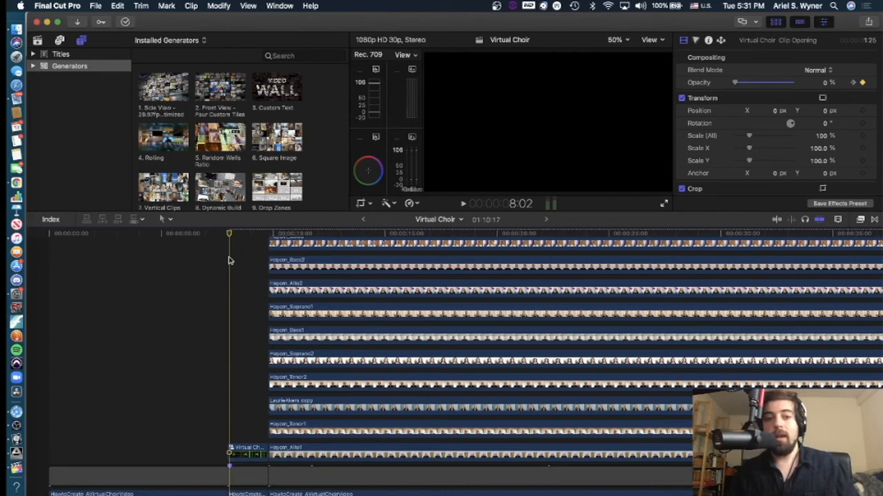
key("space")
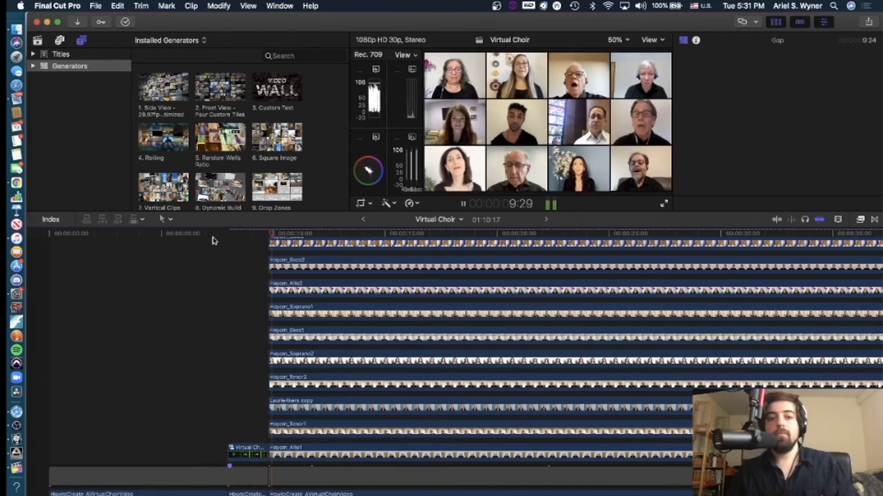
key("space")
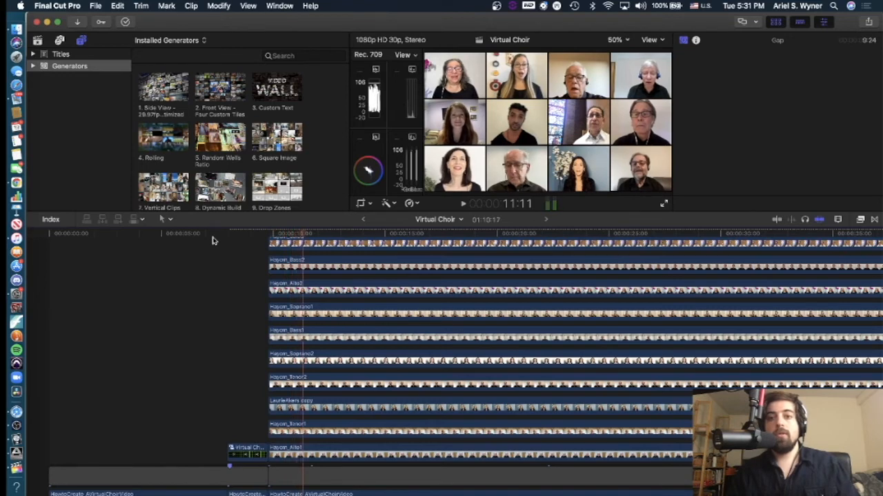
Add cross dissolves to both ends of Hayom_Solo1, and delete the one at its end
scroll(233, 252, "up", 2)
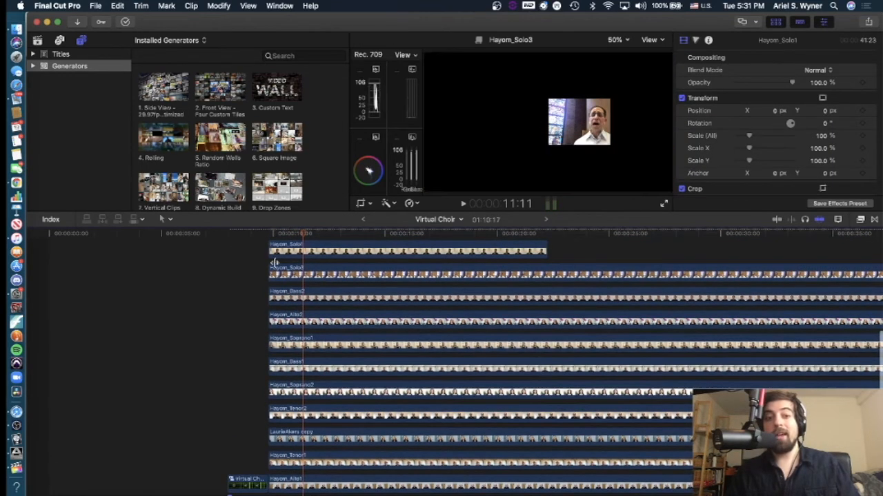
key("super+t")
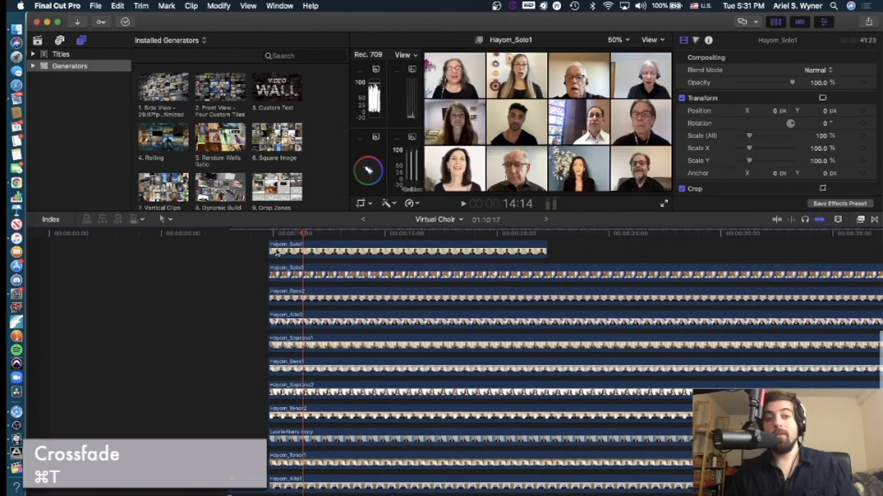
left_click(277, 253)
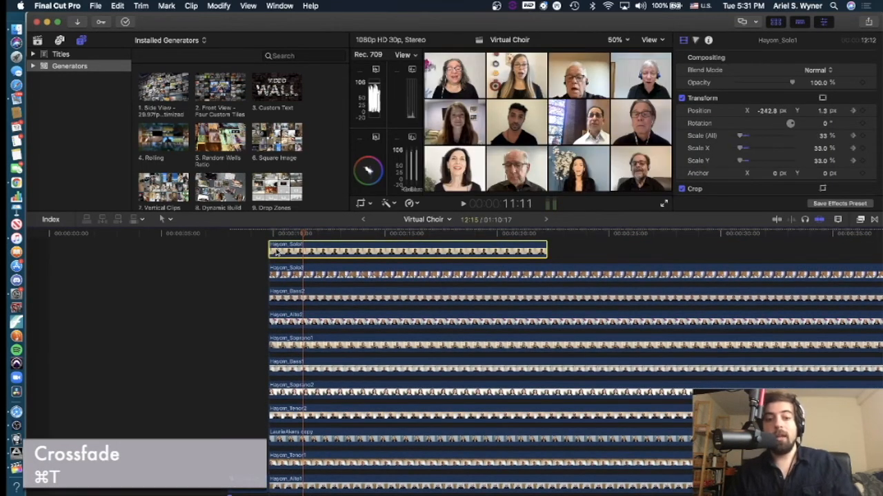
key("super+t")
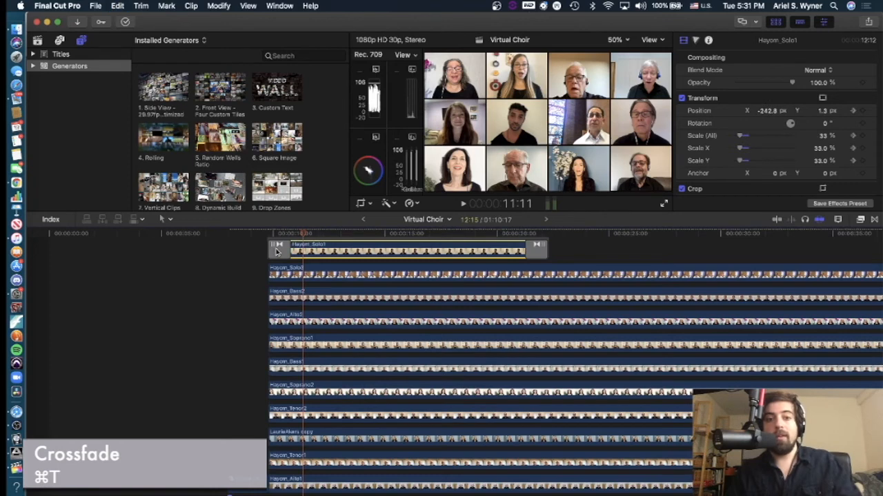
left_click(540, 252)
key("Delete")
Try a cross dissolve on Hayom_Solo3, and undo the transition edits on it and Hayom_Solo1
left_click(274, 274)
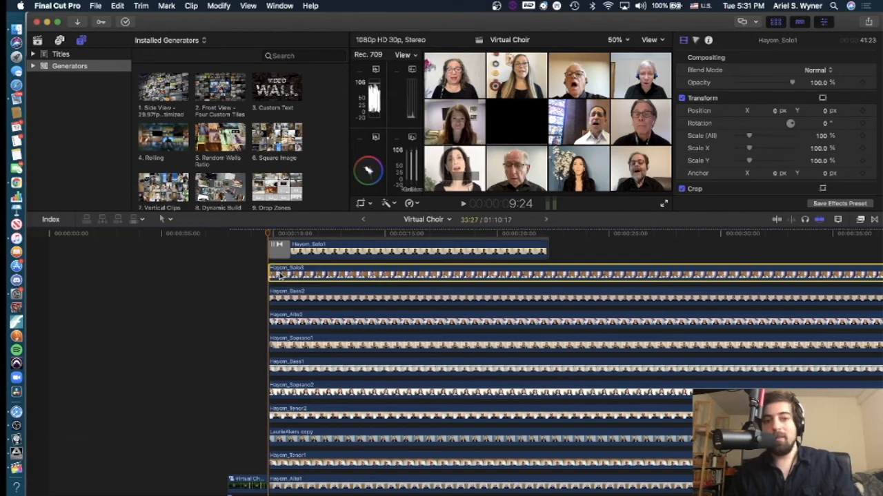
key("super+t")
key("super+z")
key("super+z")
key("super+z")
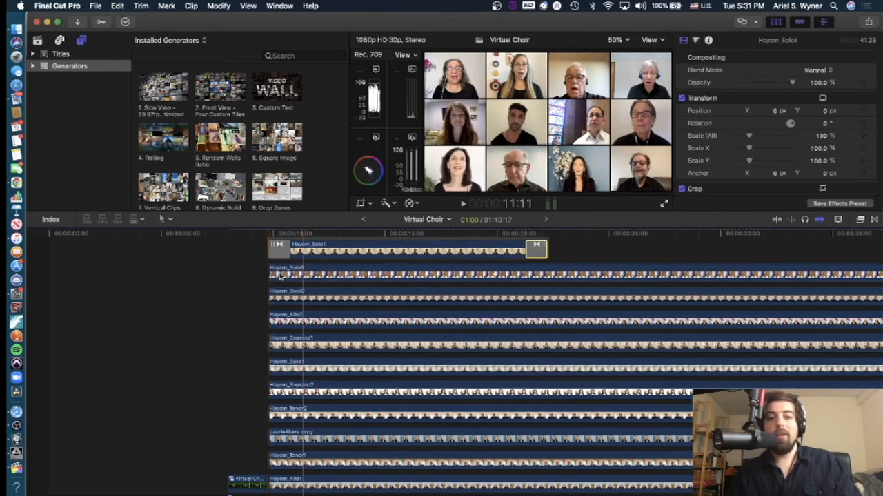
Add cross dissolves to both ends of the Virtual Choir Clip Opening clip, letting the media overlap to create them
scroll(260, 339, "down", 1)
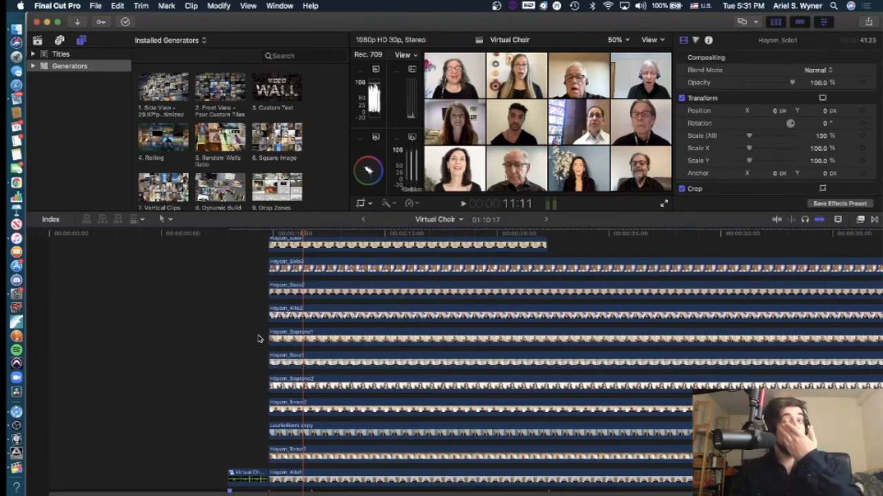
left_click(248, 476)
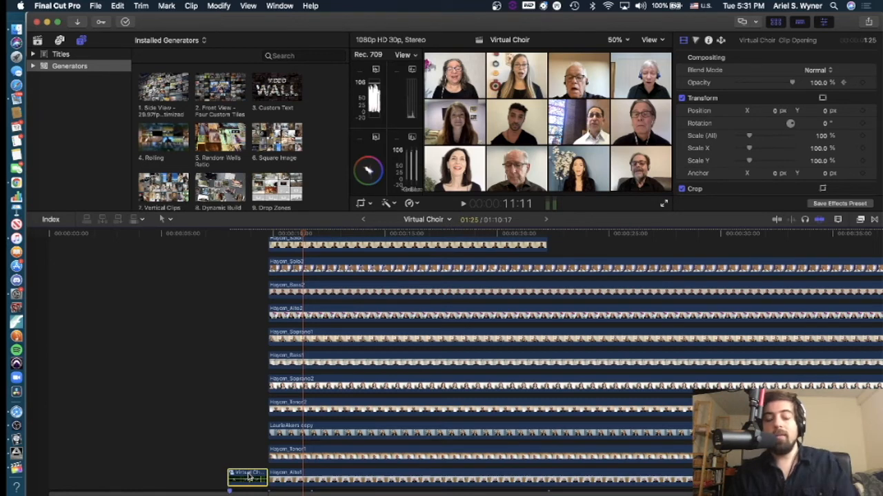
left_click(245, 433)
left_click(253, 480)
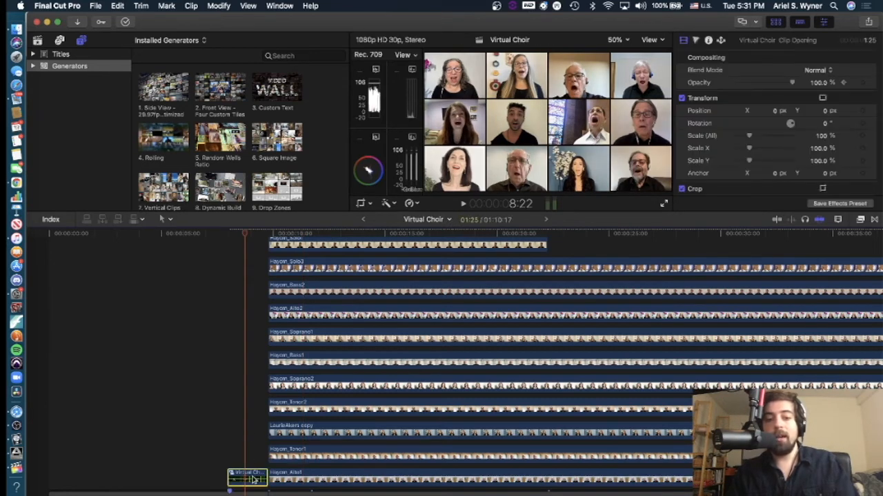
key("super+t")
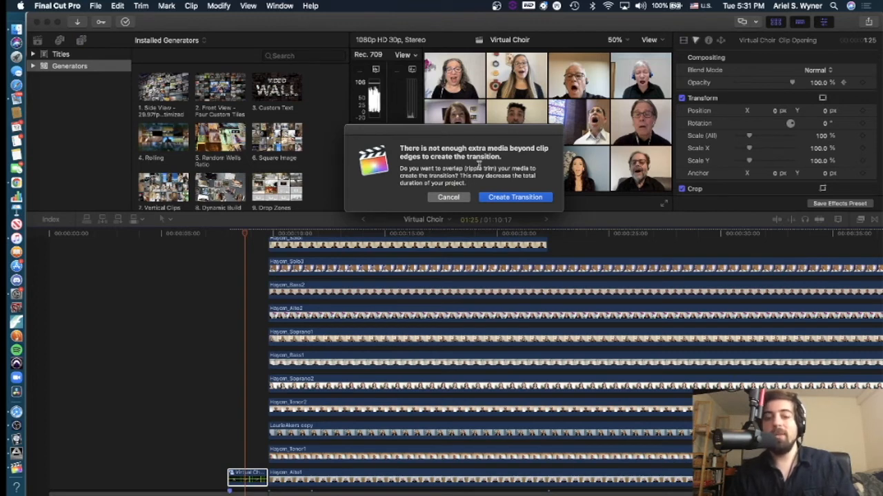
left_click(513, 197)
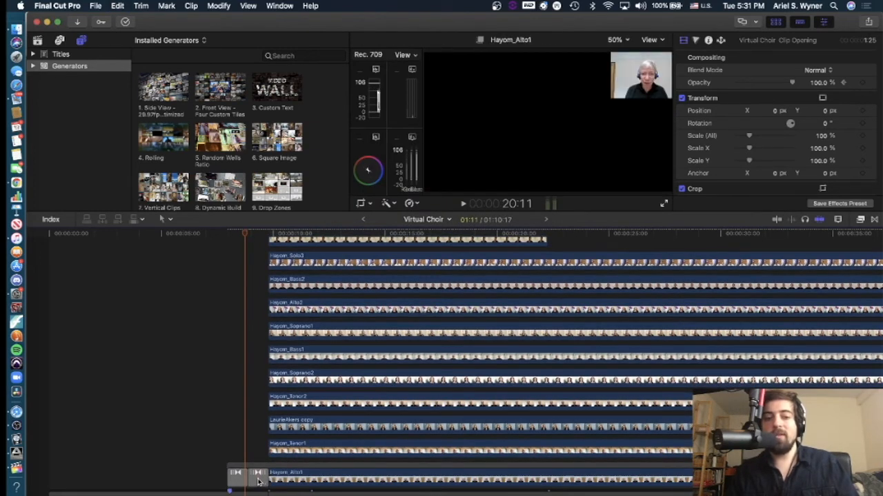
Delete both cross dissolves from the Virtual Choir Clip Opening clip
left_click(258, 477)
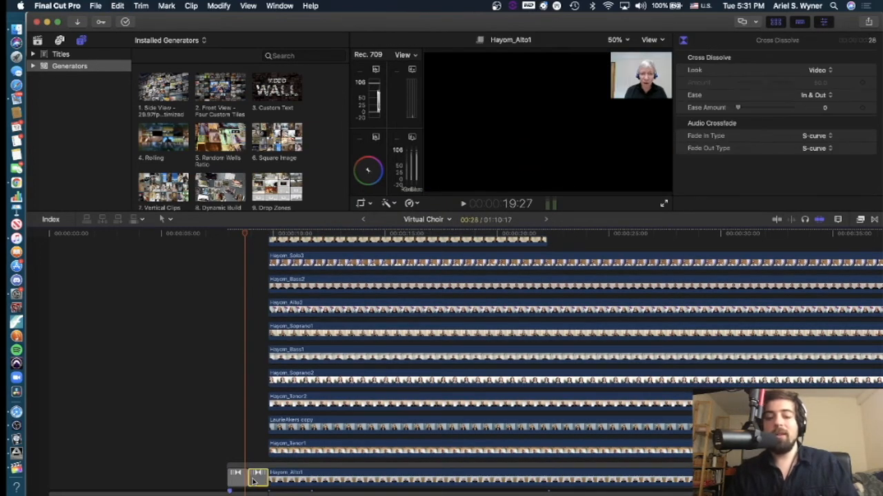
key("Delete")
left_click(231, 482)
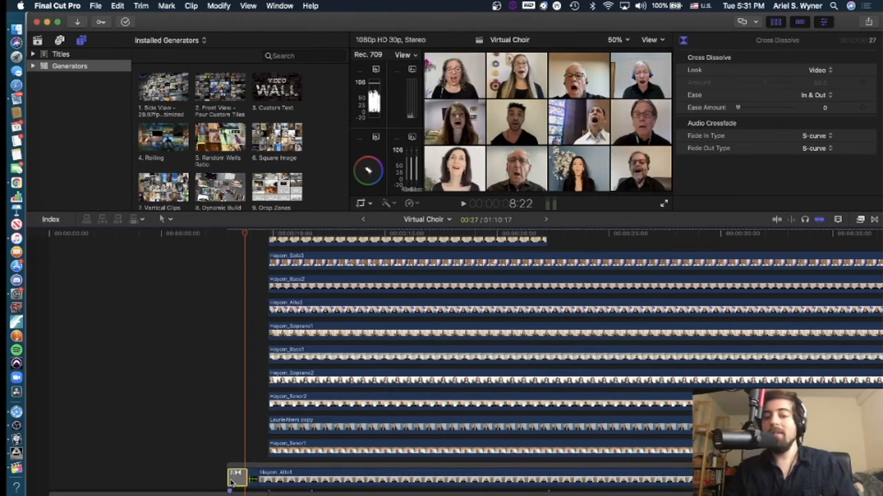
key("Delete")
left_click(232, 476)
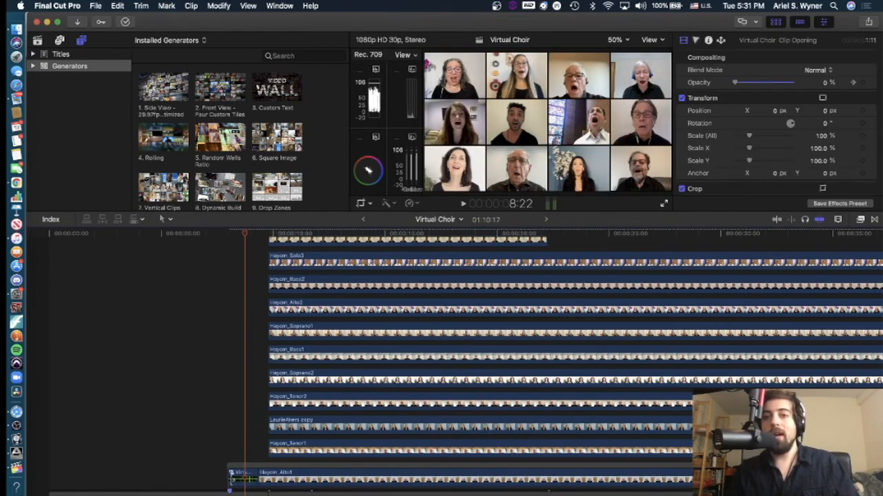
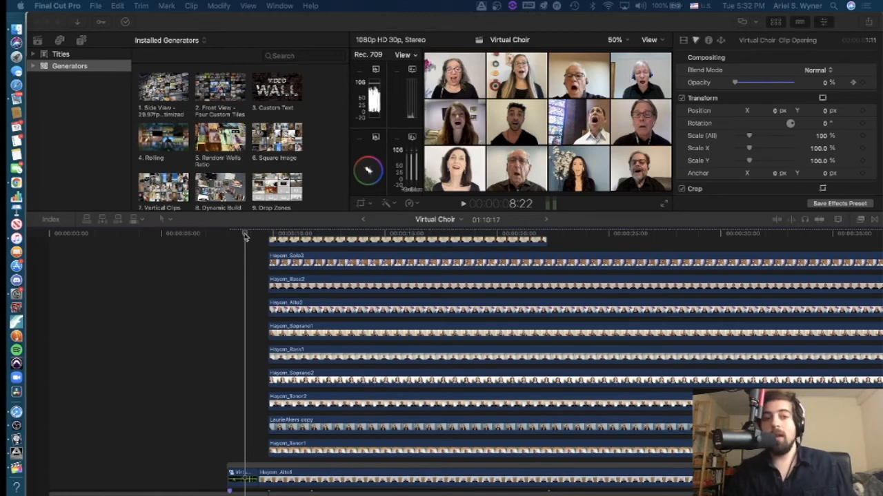
Select the Virtual Choir Clip Opening clip and play its fade-in from 7:29
left_click(243, 236)
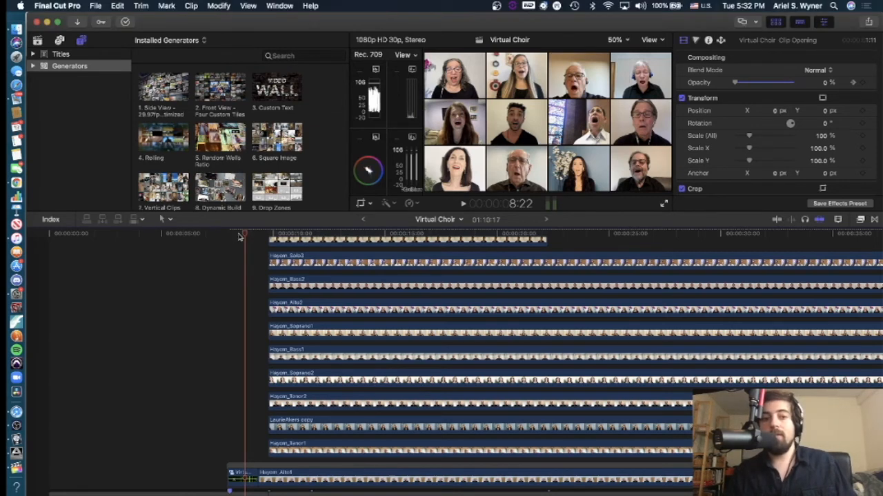
left_click_drag(240, 236, 228, 237)
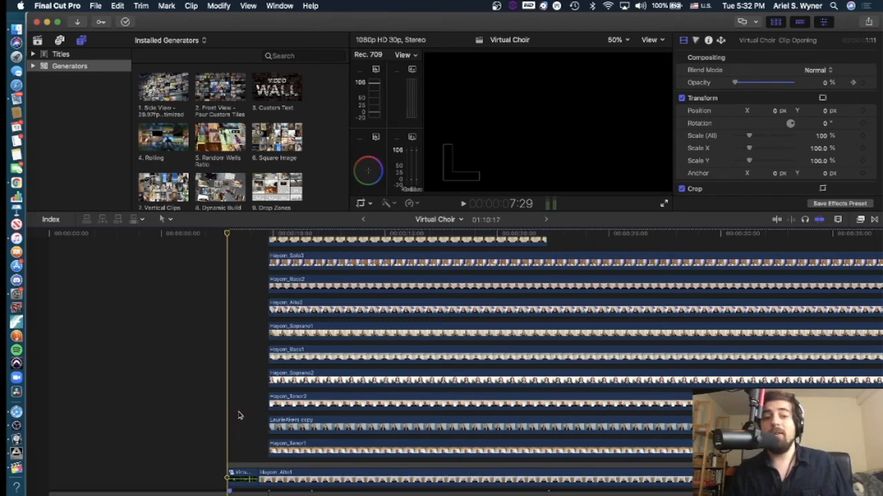
left_click(245, 475)
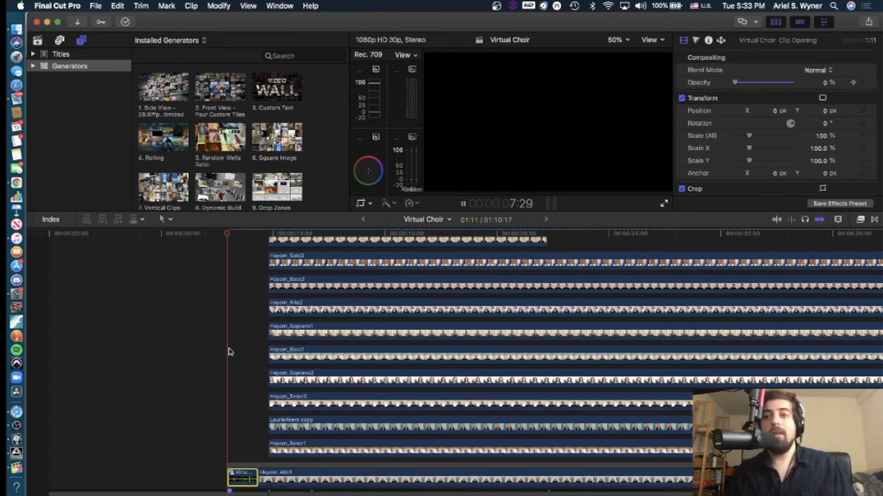
key("space")
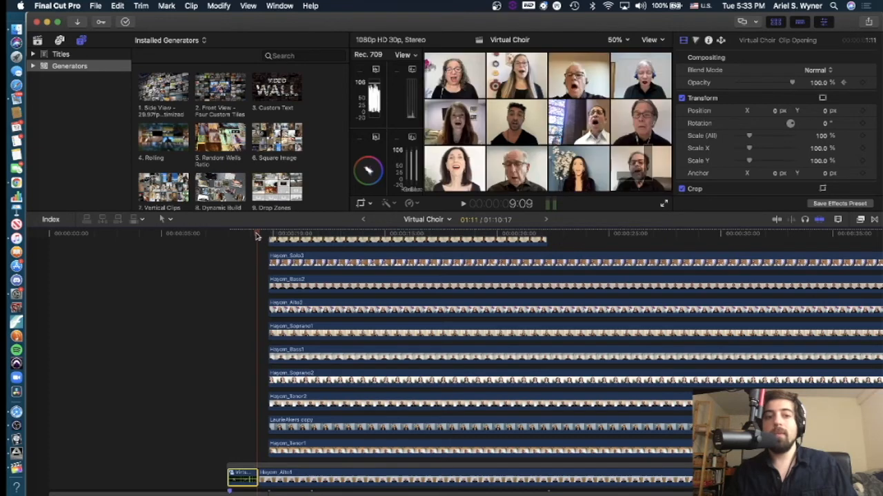
Replace the Virtual Choir Clip Opening clip's opacity keyframe at 8:02 with a new keyframe at 100%
left_click_drag(254, 235, 229, 233)
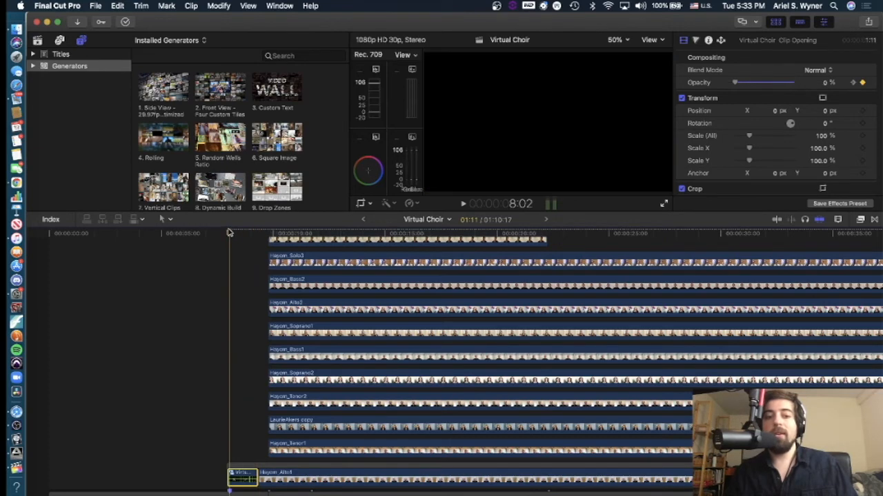
left_click(863, 84)
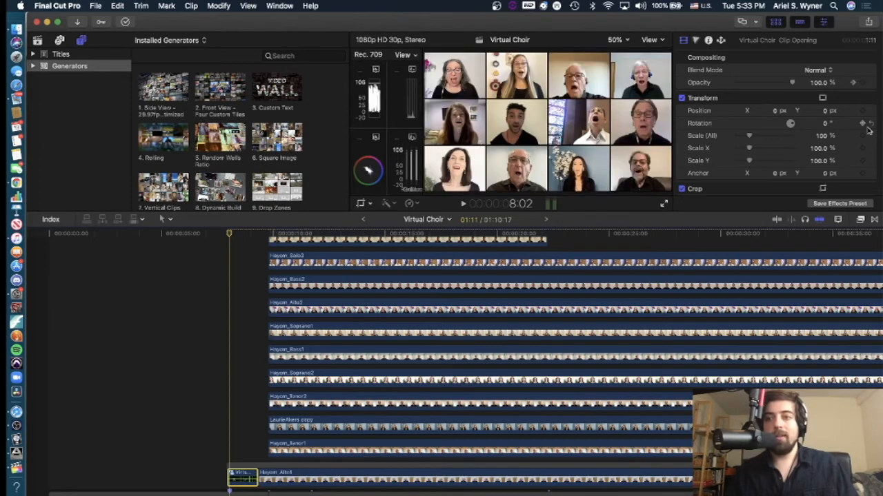
left_click(862, 83)
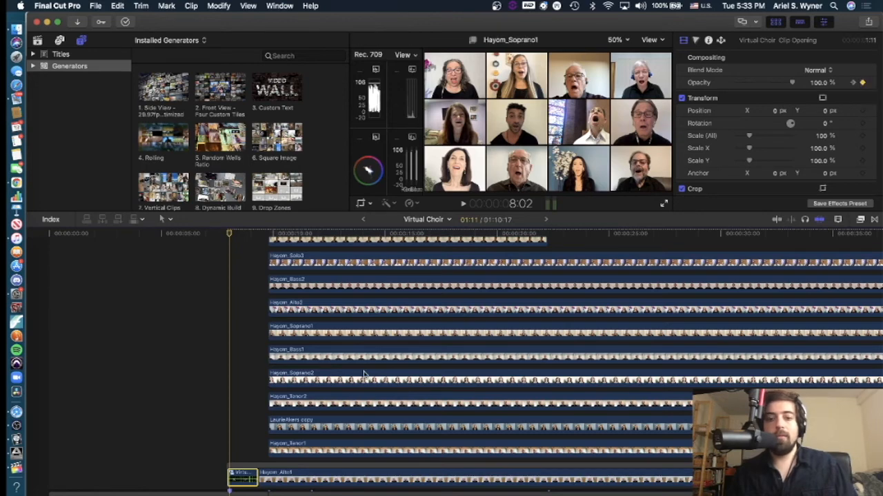
Set the Virtual Choir Clip Opening clip's opacity to 0% at its first frame, 7:29
key("super+equal")
scroll(364, 374, "left", 3)
scroll(364, 375, "down", 1)
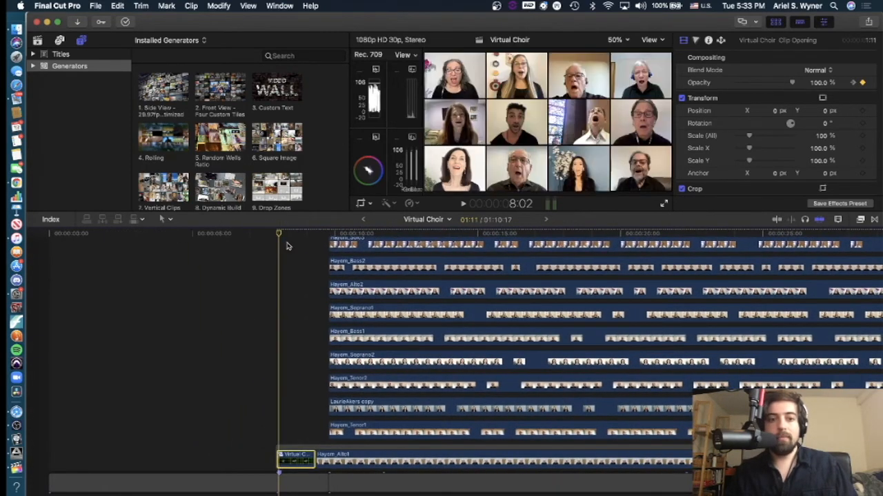
left_click_drag(279, 236, 274, 235)
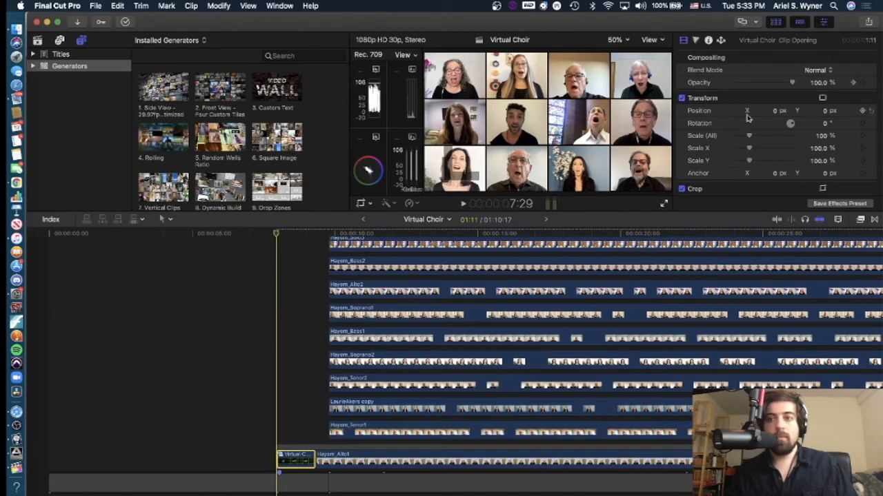
left_click_drag(792, 83, 720, 86)
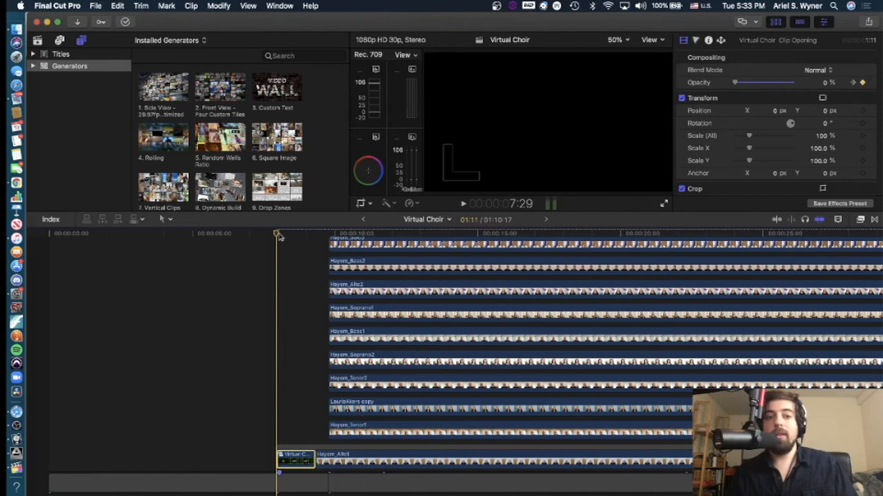
left_click_drag(277, 236, 277, 237)
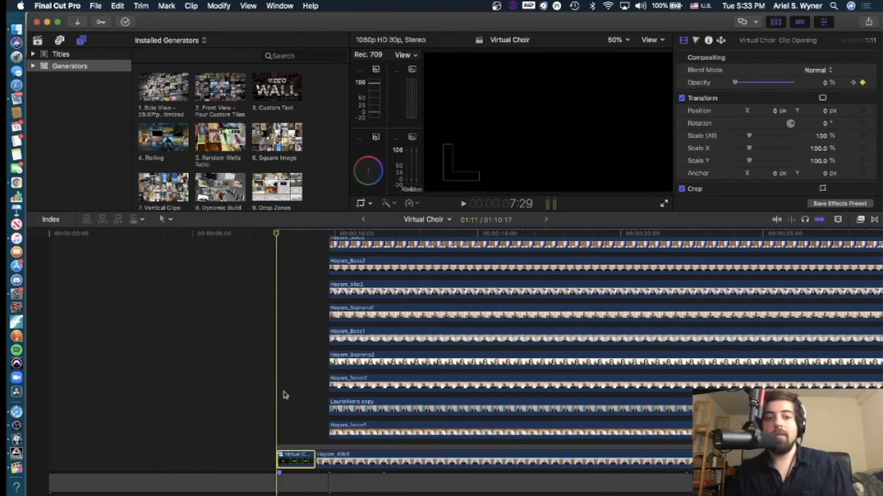
Show the video animation of the Virtual Choir Clip Opening clip, enlarged enough to examine its opacity keyframes
key("ctrl+v")
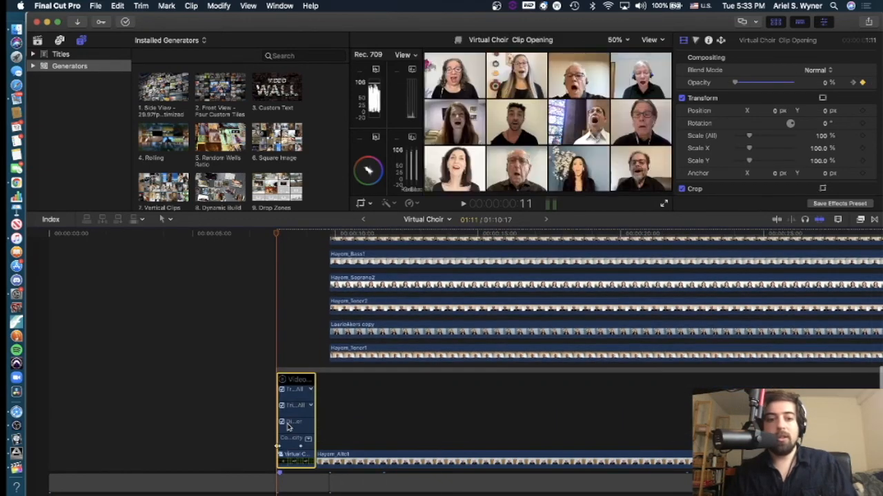
key("super+equal")
key("super+equal")
key("super+equal")
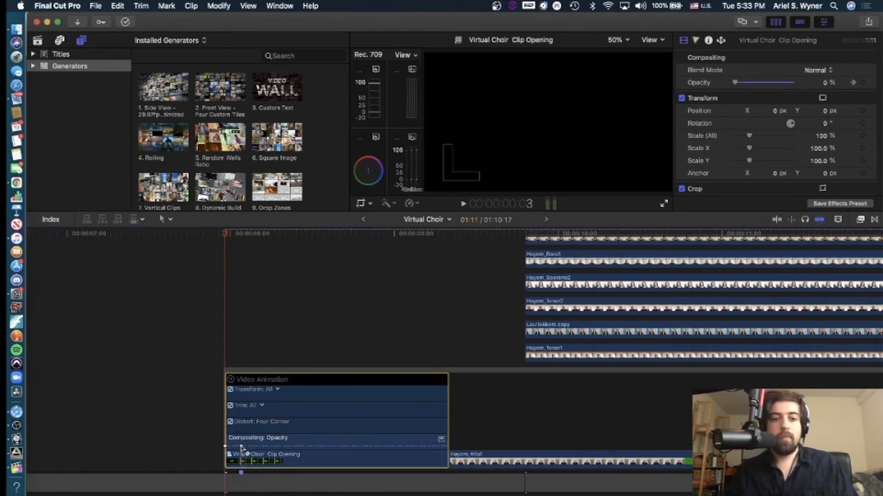
Play past the opening clip into the separate singer clips, and return the playhead to 7:29
left_click(179, 281)
key("space")
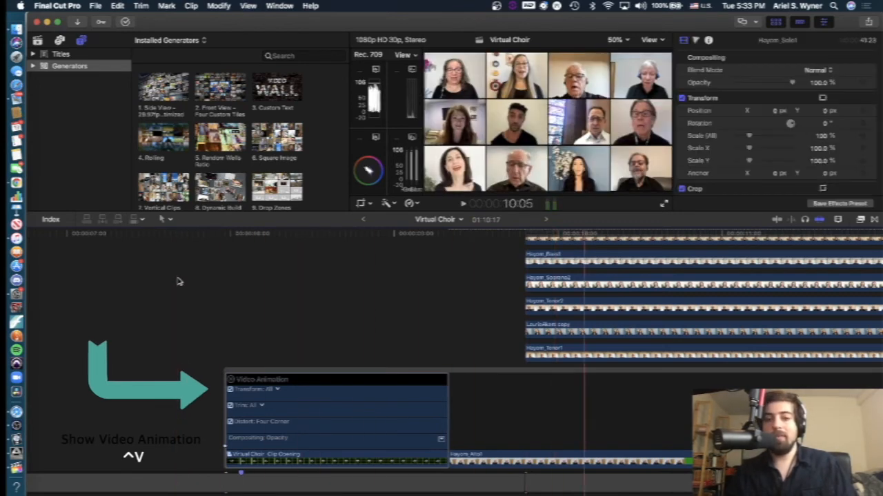
left_click(227, 236)
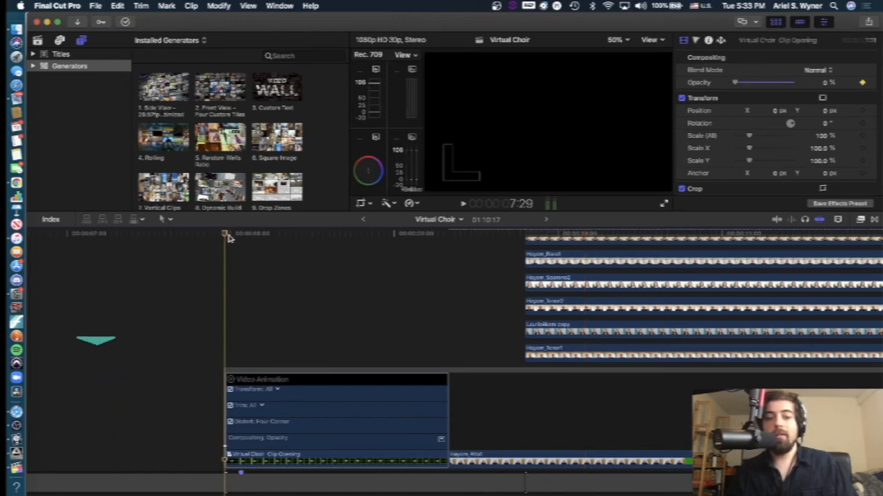
Add an opacity keyframe of 100% at 8:25 in the Virtual Choir Clip Opening clip
key("space")
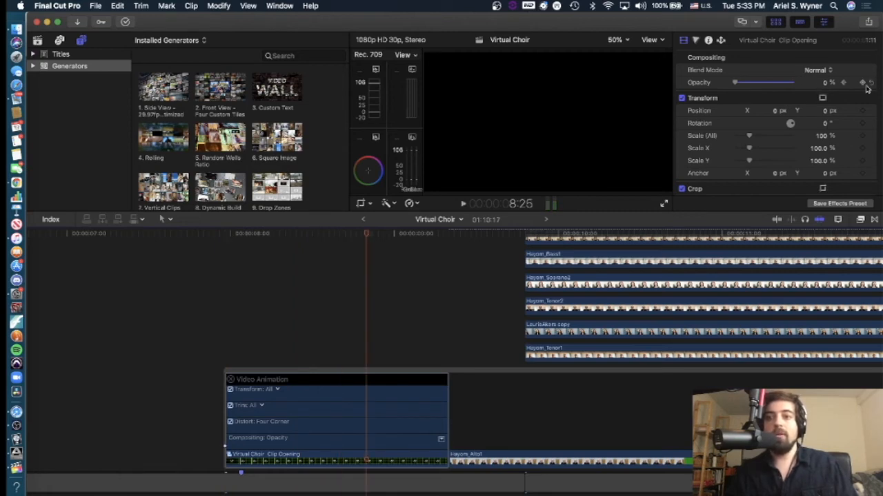
left_click(825, 83)
key("Return")
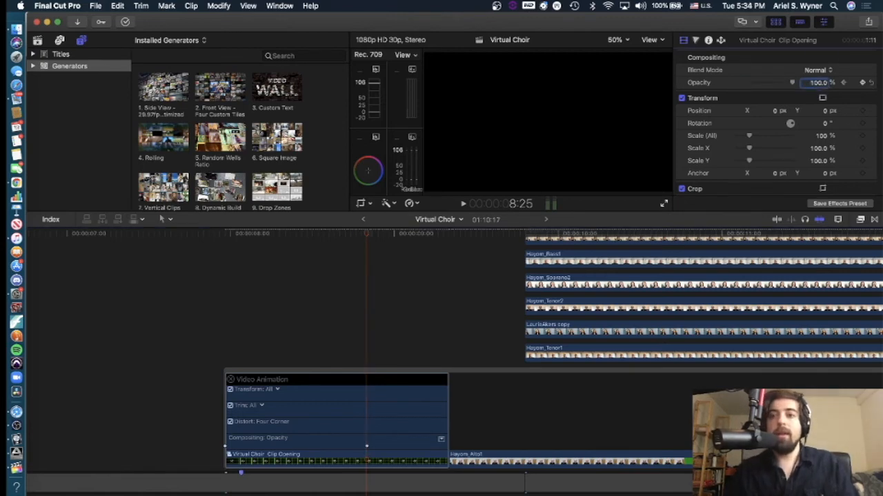
Play the opening clip's fade-in from 7:27 into the singer clips, and hide its video animation
left_click(213, 240)
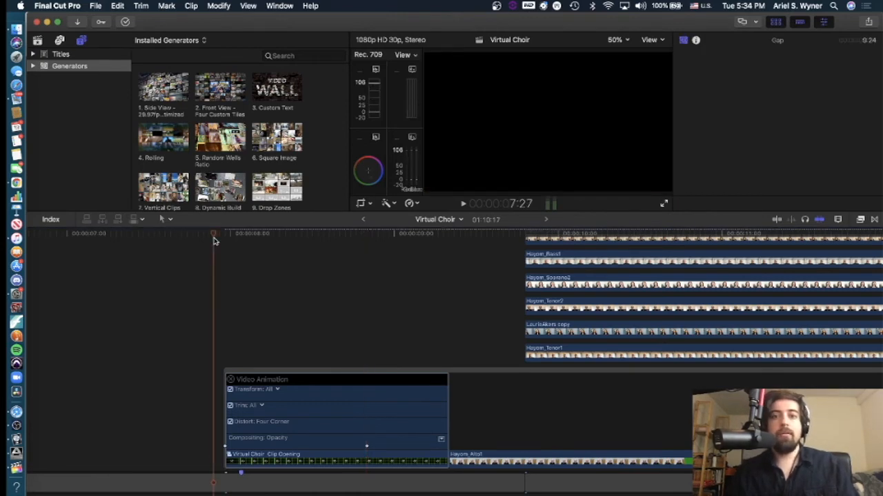
key("space")
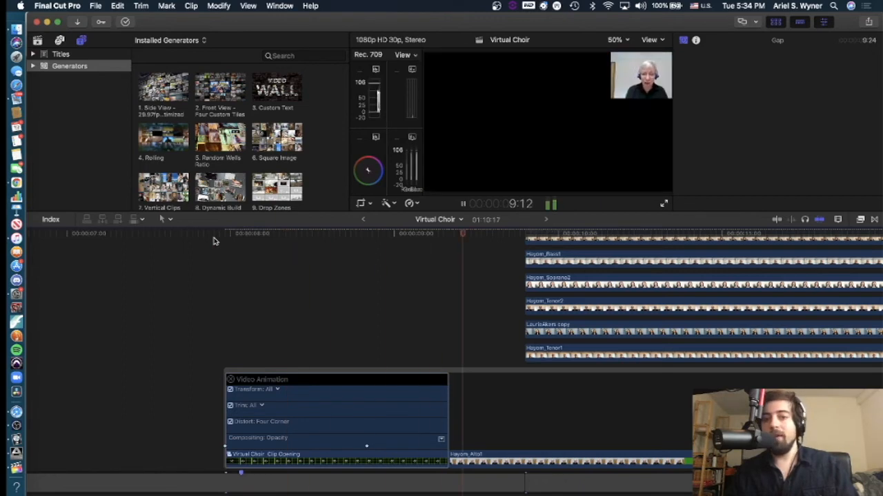
key("space")
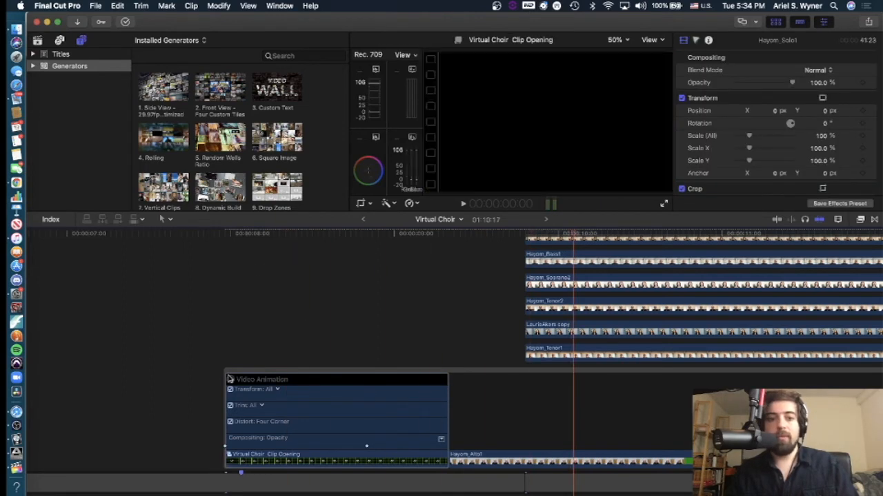
left_click(230, 379)
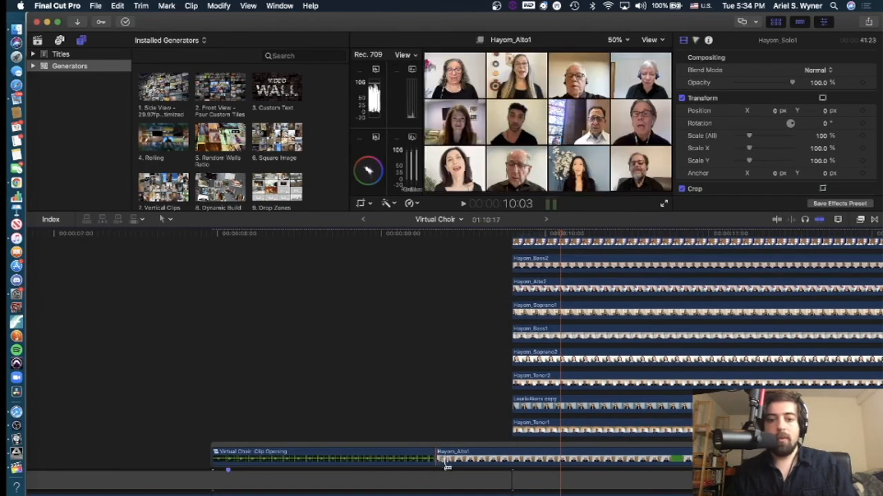
Move the cut between the opening clip and Hayom_Alto1 to the start of the other singer clips, and play through the transition
left_click_drag(439, 460, 560, 460)
key("super+z")
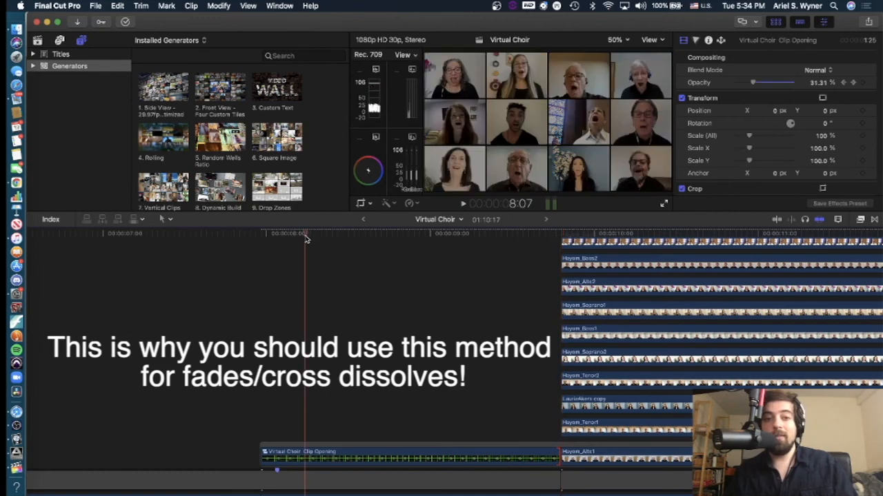
key("space")
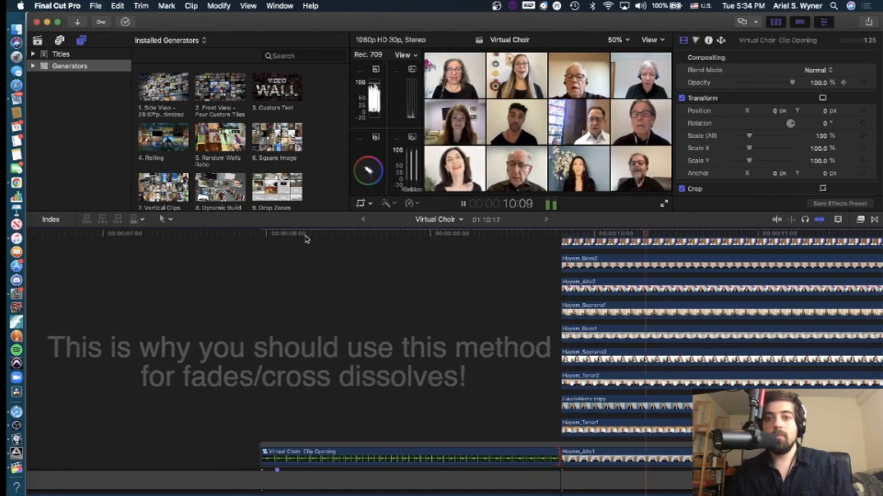
key("space")
Play the timeline from 21:07 to 25:19 to examine how the Hayom_Solo1 video enlarges over the singer grid
scroll(307, 240, "right", 2)
scroll(306, 239, "down", 5)
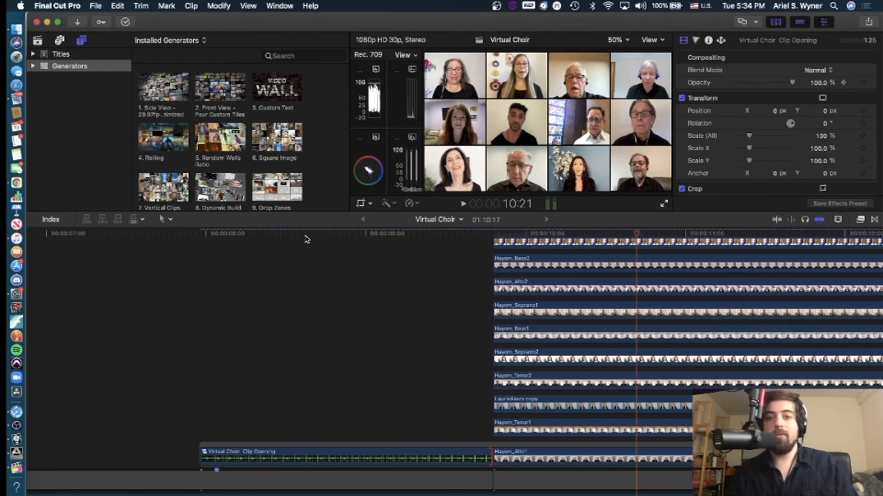
scroll(289, 326, "up", 4)
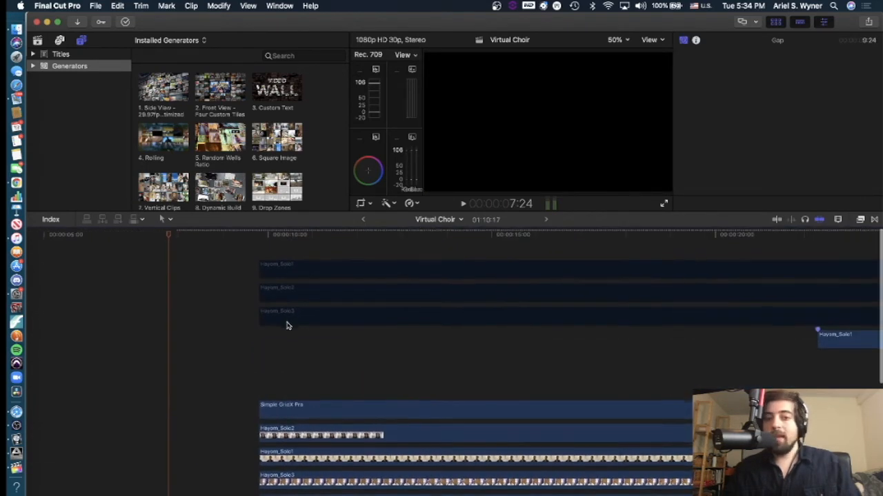
scroll(373, 278, "right", 6)
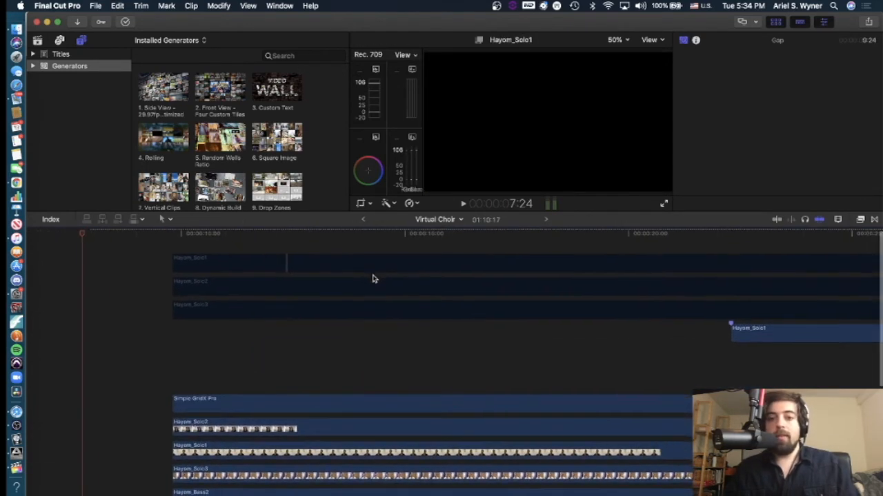
left_click(568, 235)
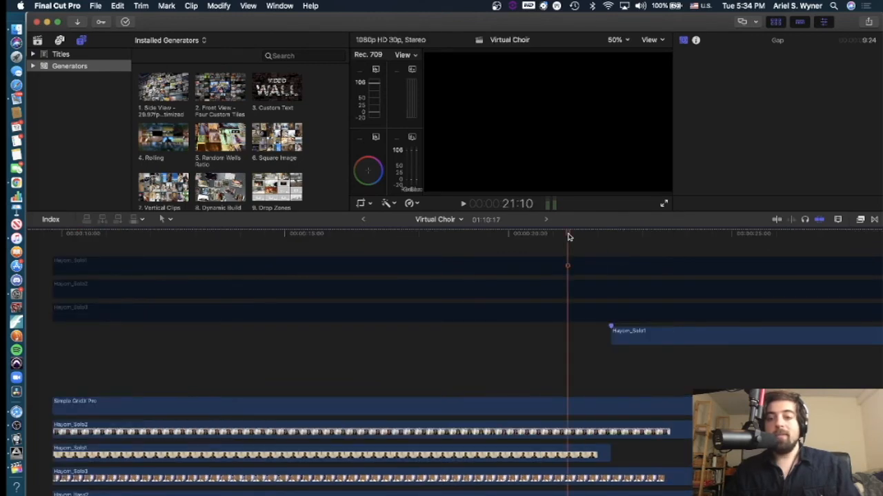
scroll(569, 236, "right", 3)
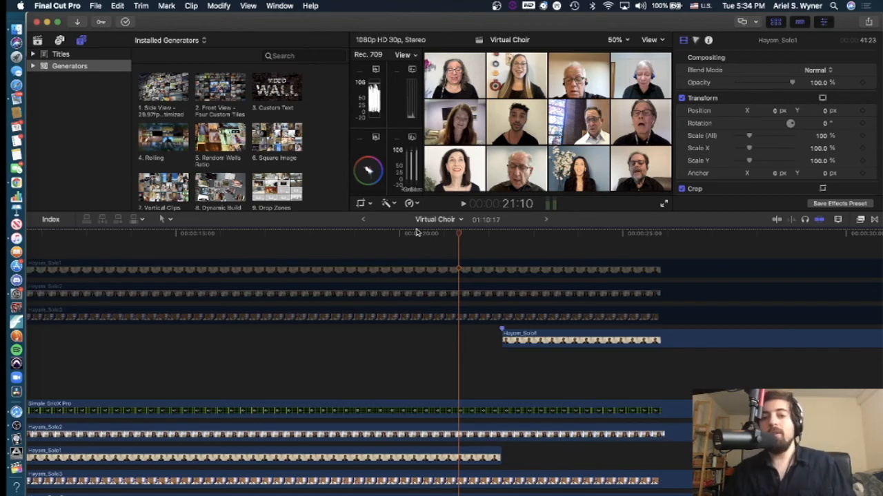
left_click(455, 237)
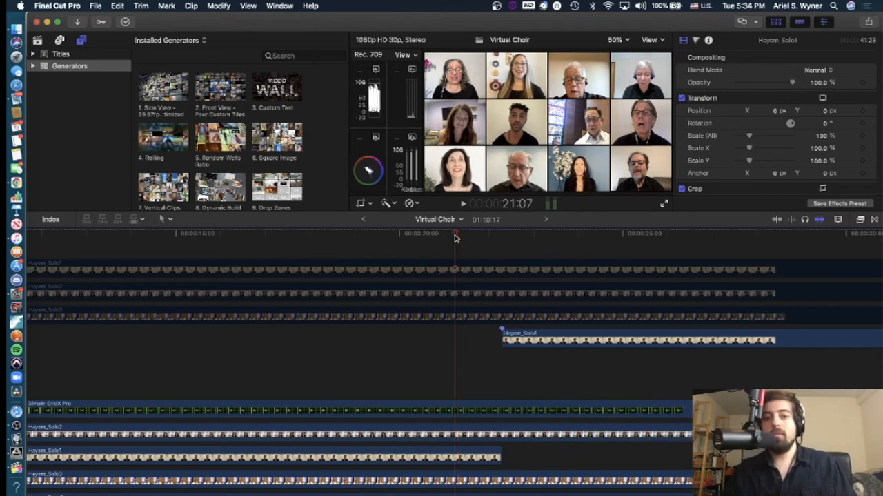
key("space")
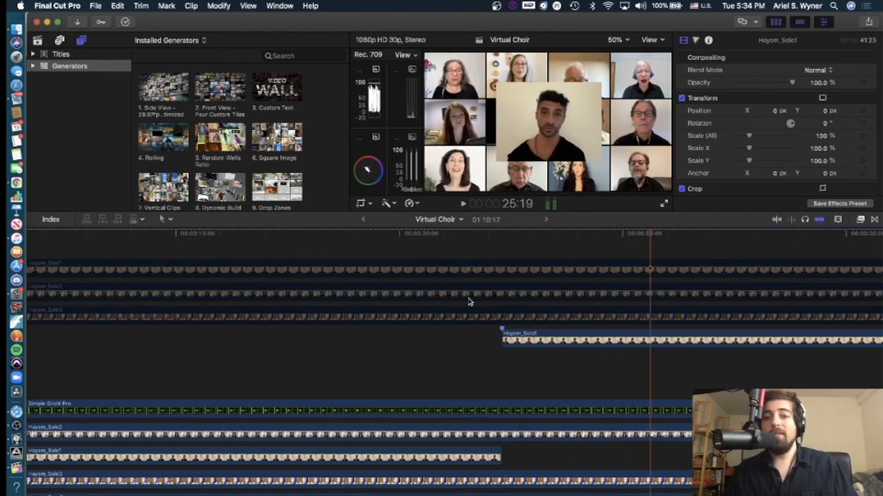
Try to cut the Hayom_Solo1 grid clip at about 21:19 with the Blade tool, and return to the Select tool
scroll(468, 301, "down", 3)
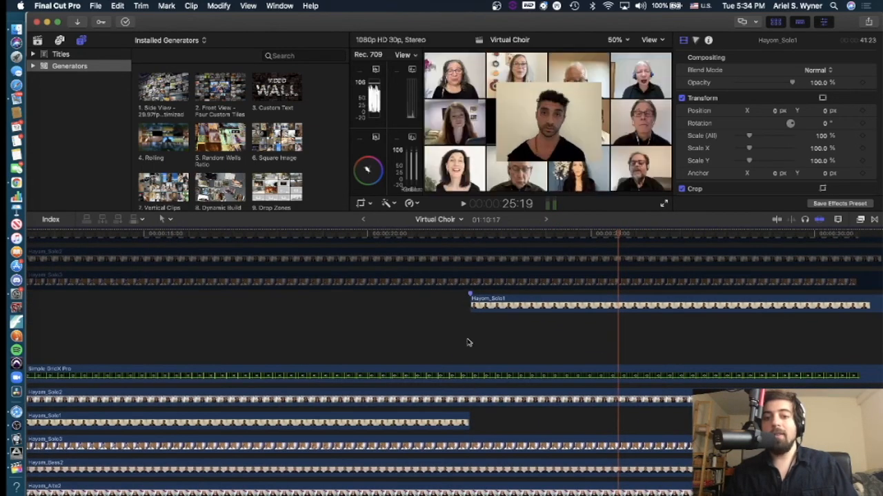
key("b")
left_click(441, 422)
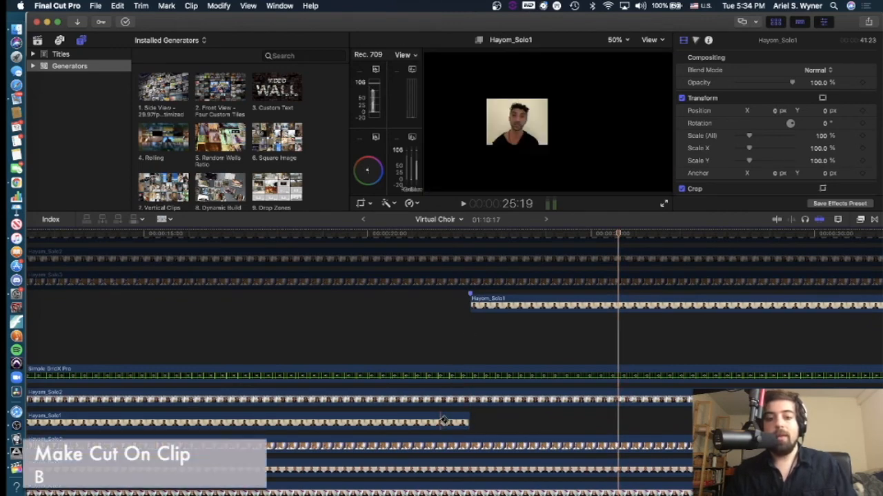
left_click(442, 420)
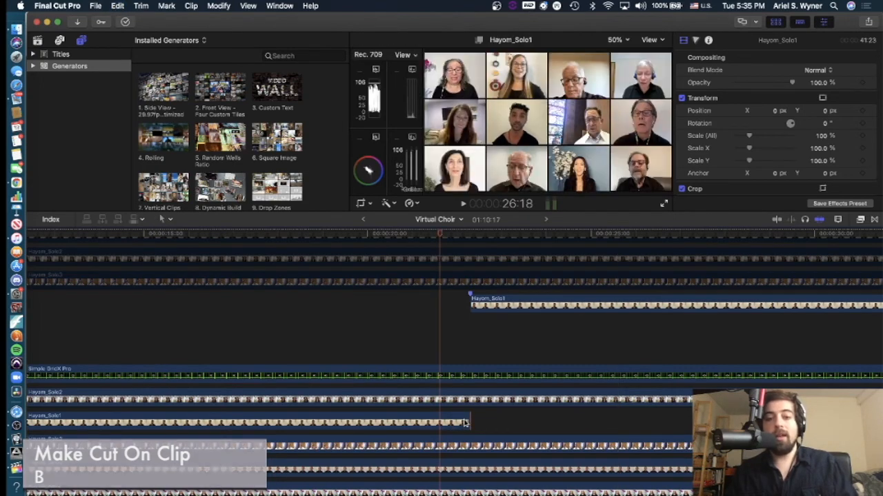
key("b")
key("a")
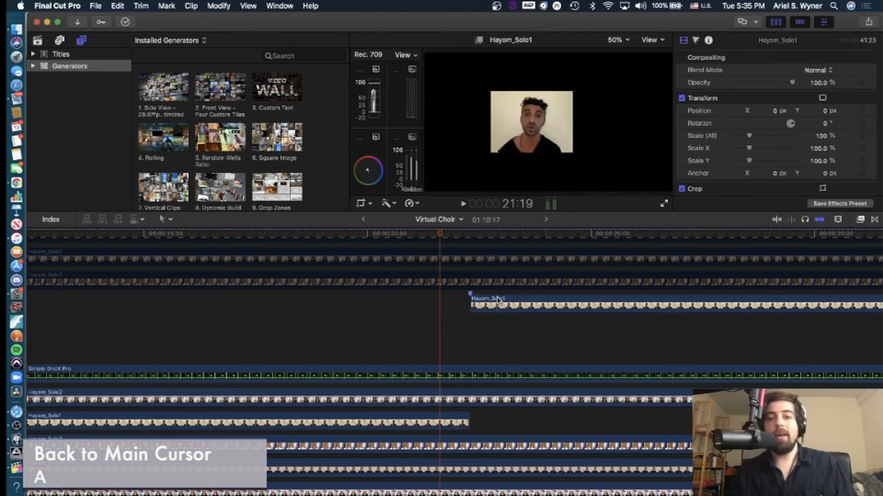
Try moving the upper Hayom_Solo1 clip down into line with its grid clip, and undo the move
scroll(498, 300, "right", 2)
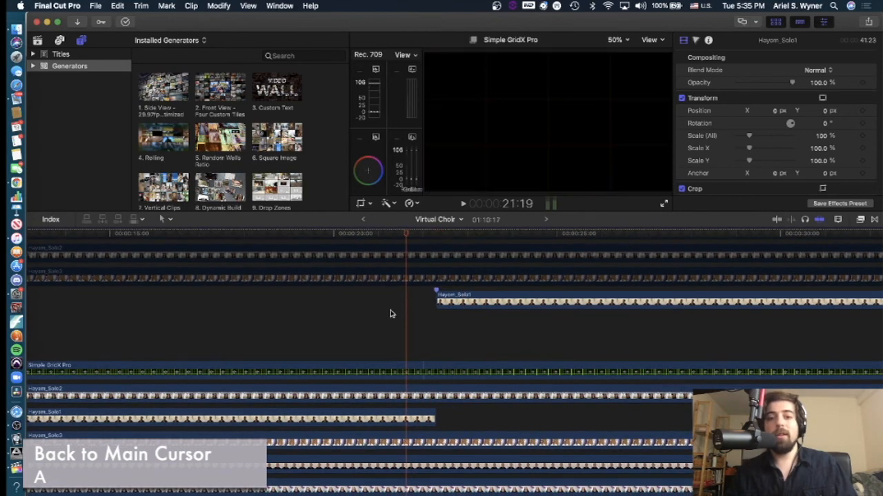
left_click_drag(452, 302, 448, 418)
left_click(448, 235)
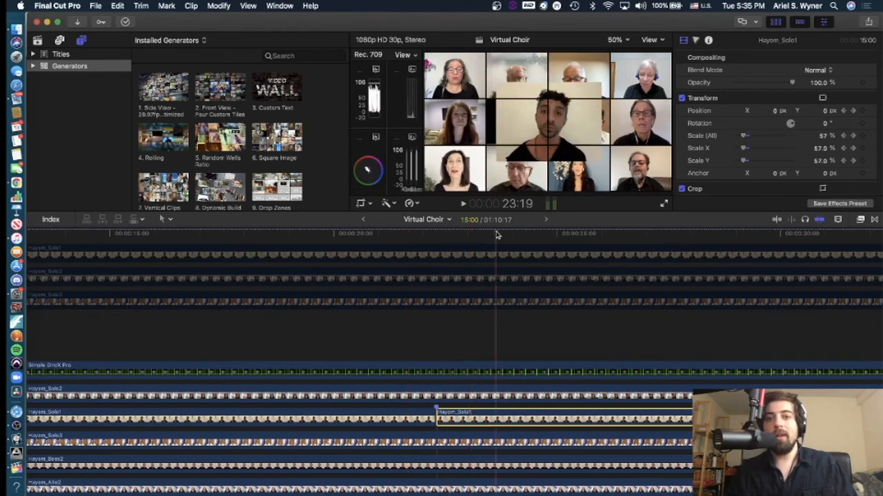
key("super+z")
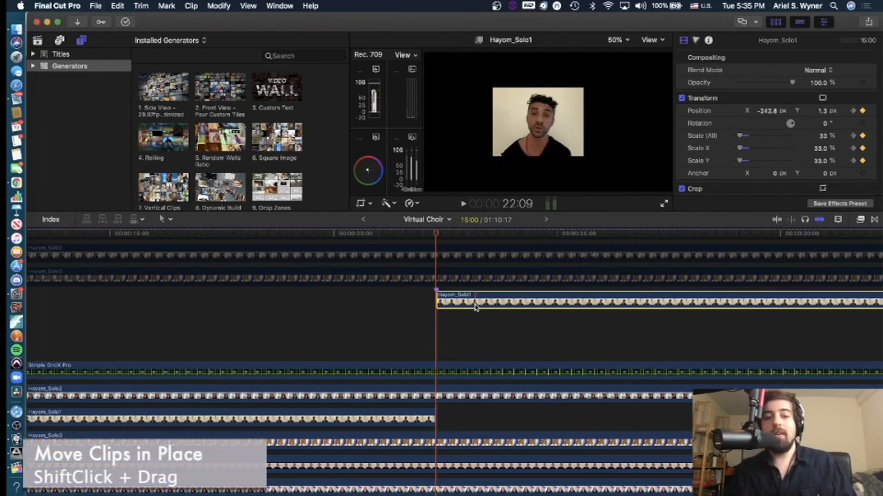
mouse_move(475, 307)
left_mouse_down()
mouse_move(472, 362)
mouse_move(468, 304)
left_mouse_up()
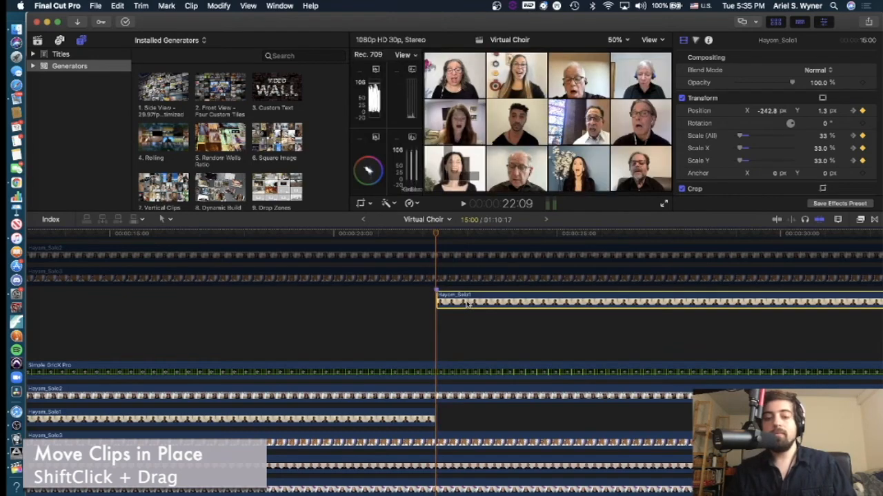
Examine the upper Hayom_Solo1 clip's transform keyframes at 22:09 and 23:18 in its video animation, and hide the animation
key("super+minus")
scroll(468, 302, "right", 2)
scroll(468, 302, "up", 1)
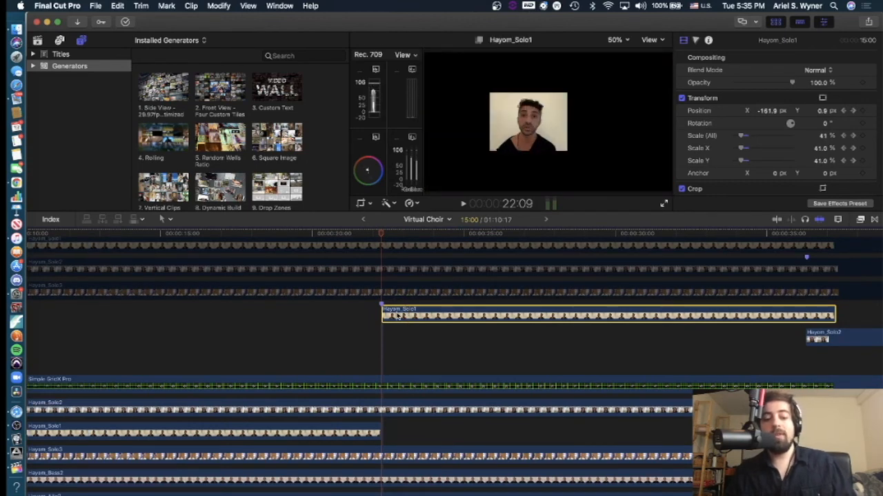
key("ctrl+v")
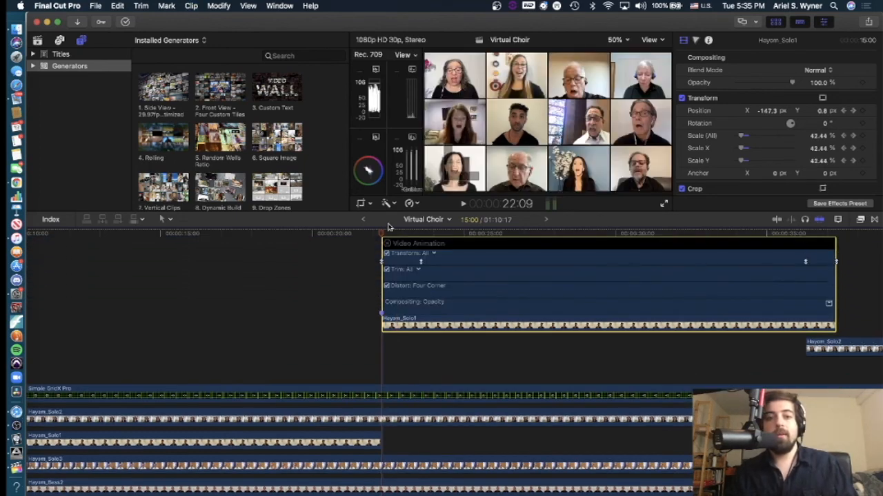
mouse_move(382, 233)
left_mouse_down()
mouse_move(420, 236)
mouse_move(383, 235)
left_mouse_up()
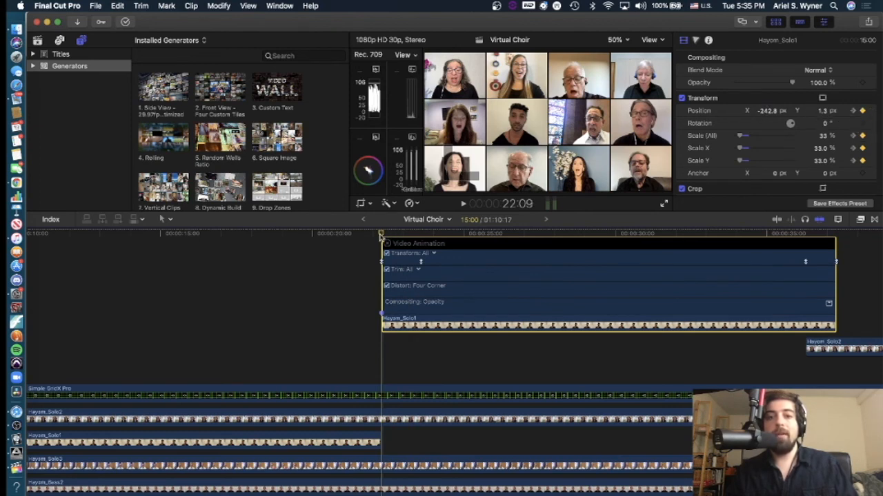
left_click_drag(382, 235, 420, 236)
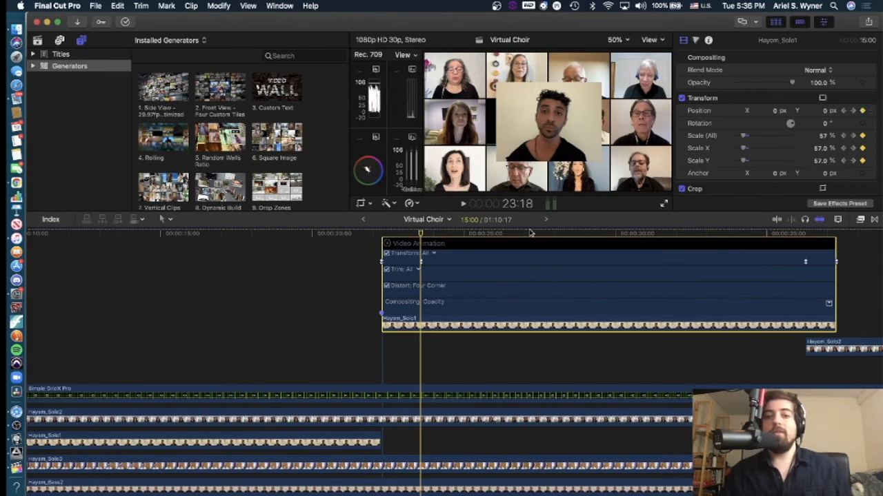
left_click(386, 244)
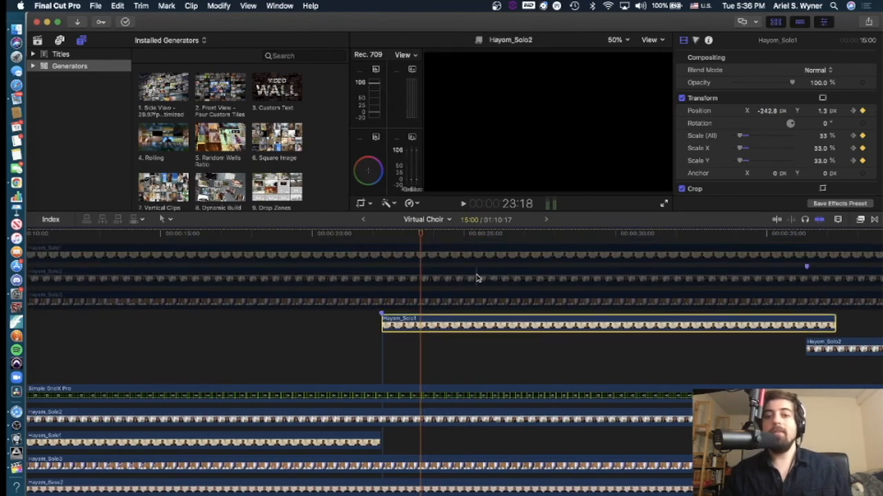
Review the remaining solo clips and play the closing section from 50:25 to 1:09:02
scroll(484, 279, "right", 5)
scroll(484, 280, "right", 1)
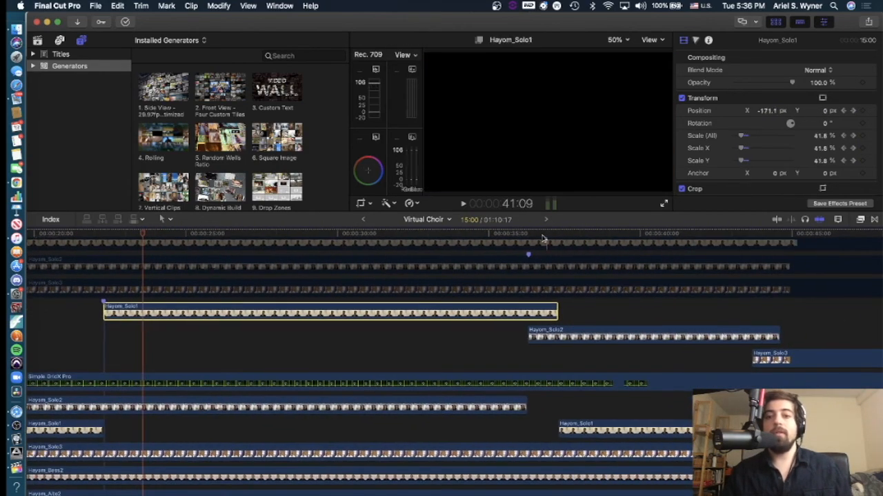
left_click(304, 314)
key("super+minus")
key("super+minus")
left_click(397, 234)
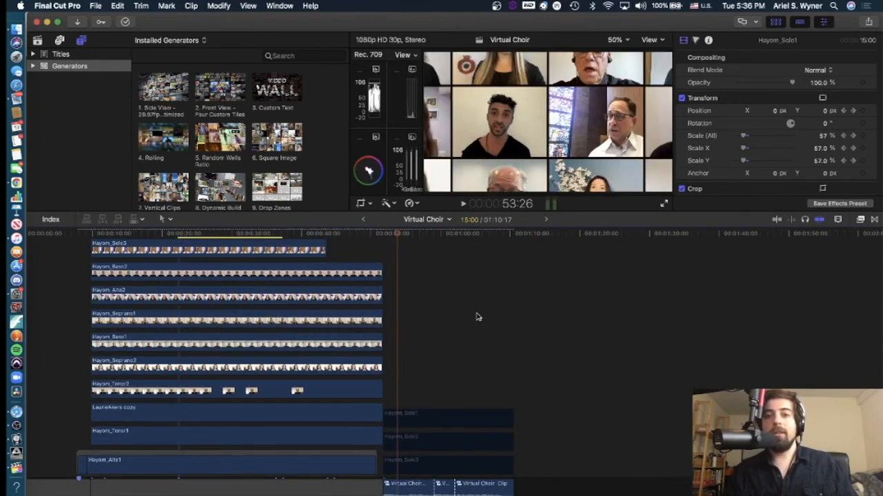
left_click(515, 235)
left_click(503, 235)
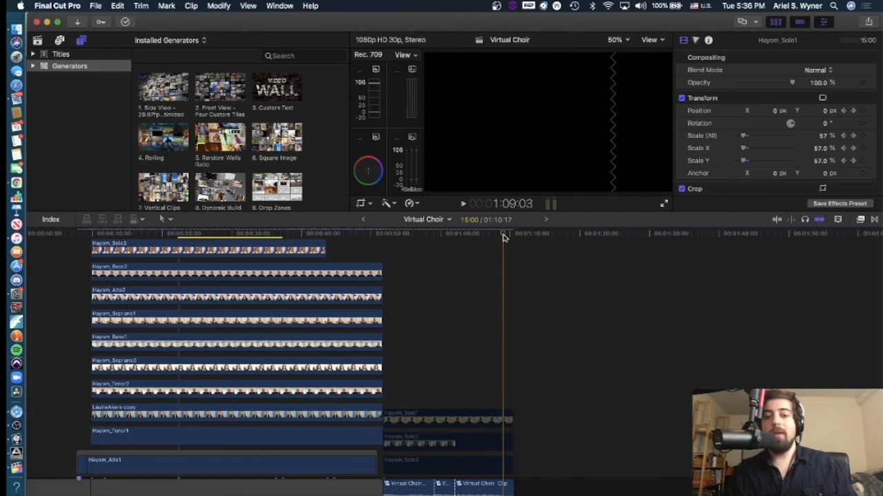
left_click(378, 235)
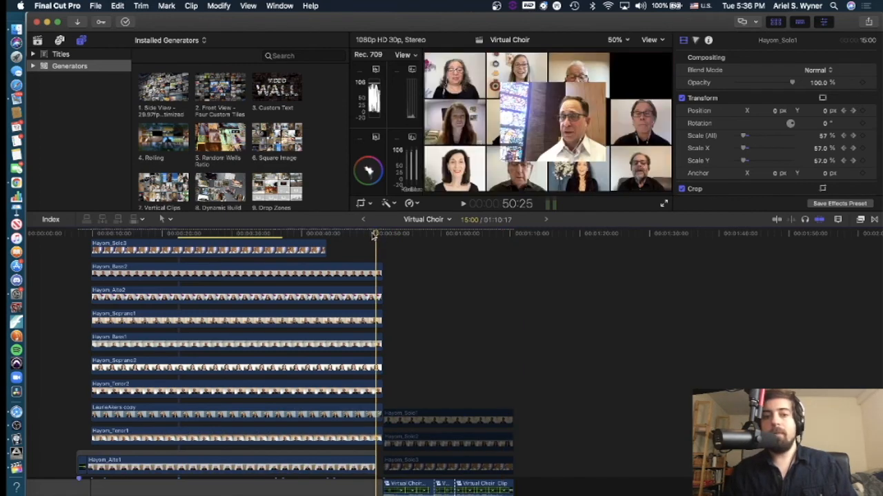
key("space")
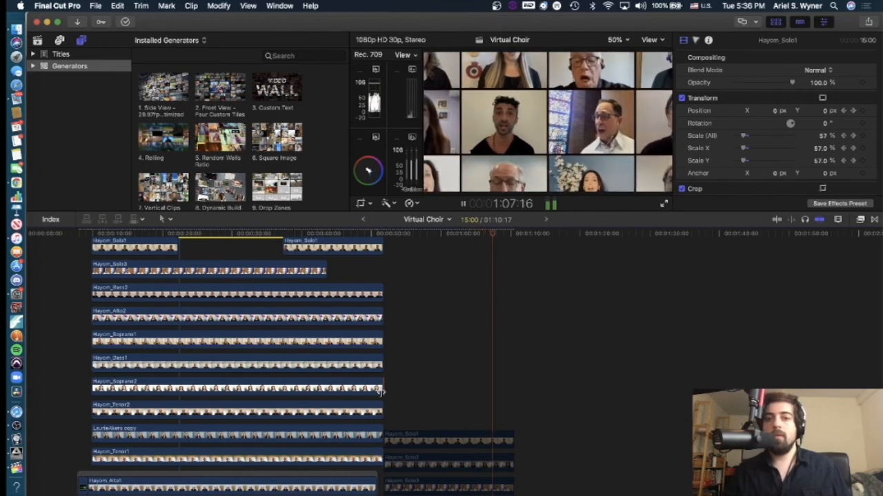
key("space")
Extend the end of the Hayom_Alto1 clip to line up with the ends of the other singer clips
left_click(379, 391)
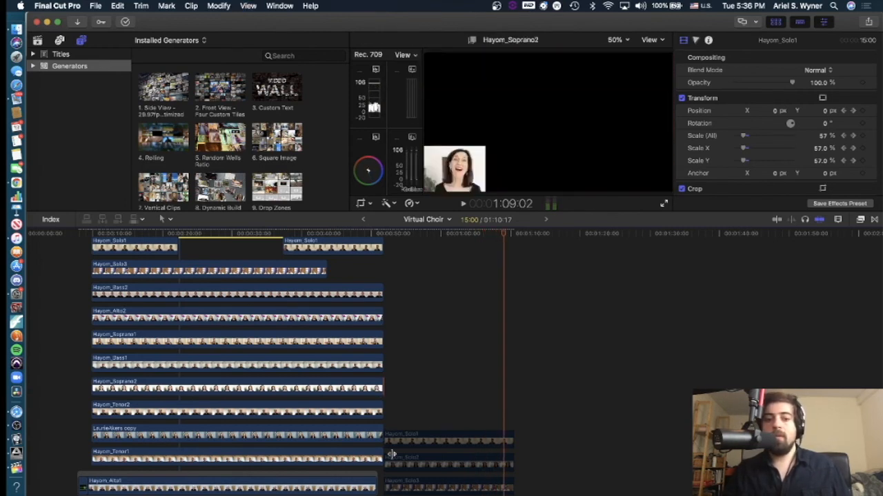
left_click_drag(376, 487, 380, 490)
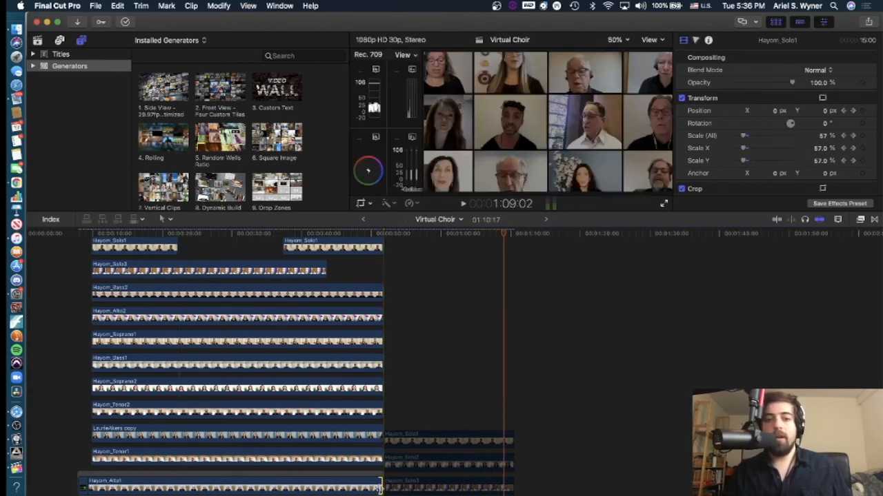
Start sharing the Virtual Choir project as a Master File and check its format, codec and resolution settings
scroll(380, 492, "up", 5)
scroll(378, 491, "down", 3)
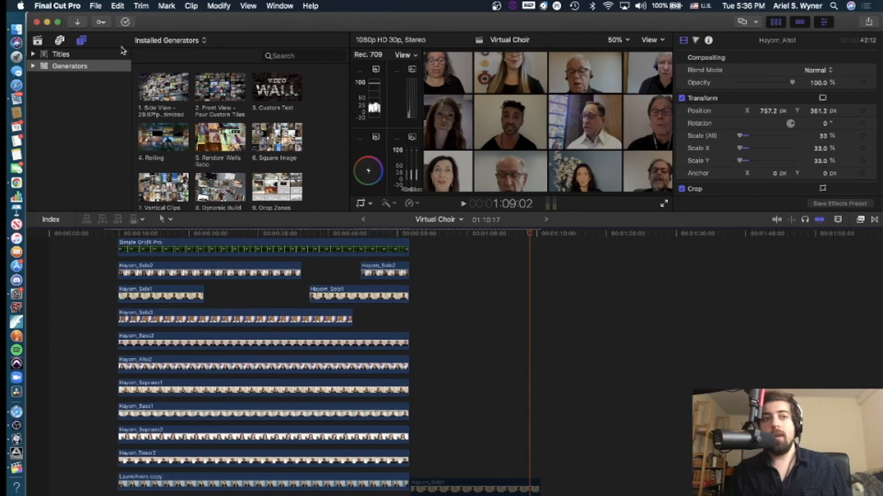
left_click(102, 6)
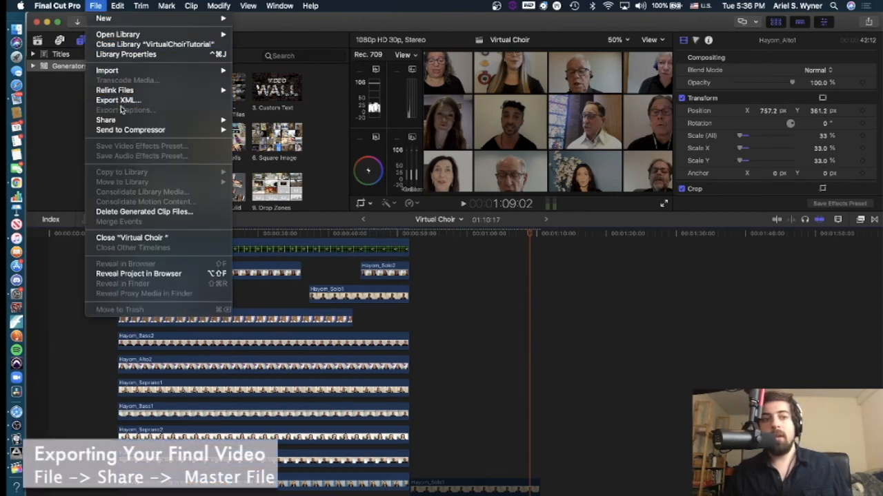
mouse_move(126, 121)
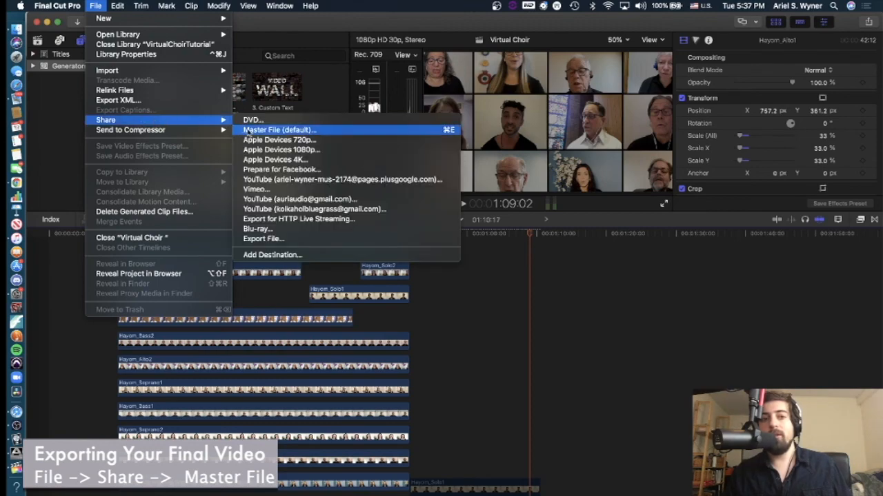
left_click(248, 131)
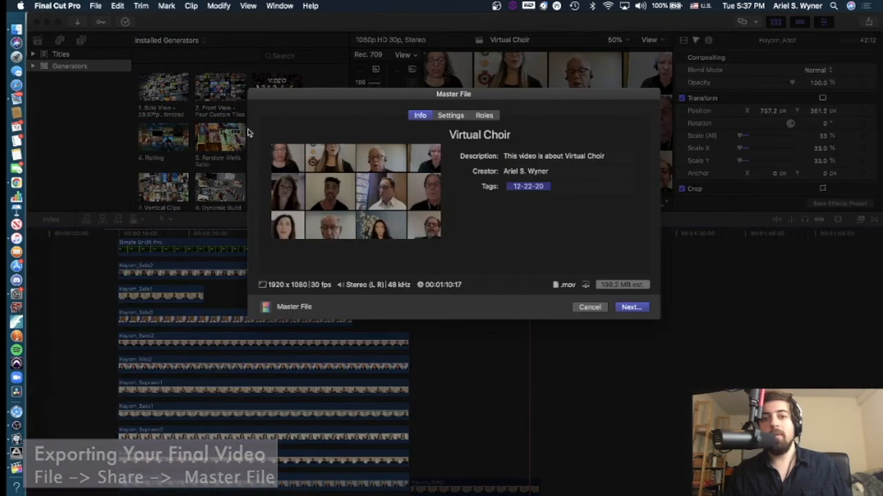
left_click(452, 116)
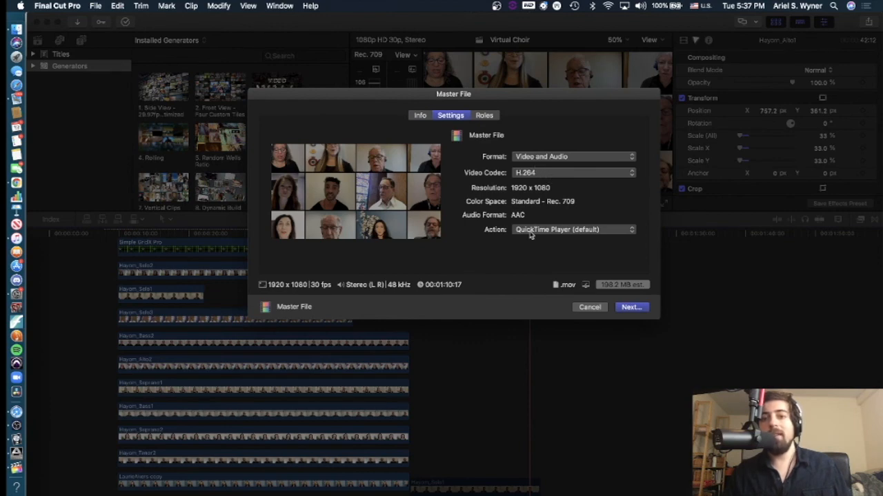
Save the export as Virtual Choir in the Final Delivery folder, and select the exported movie in Finder
left_click(628, 307)
left_click(350, 161)
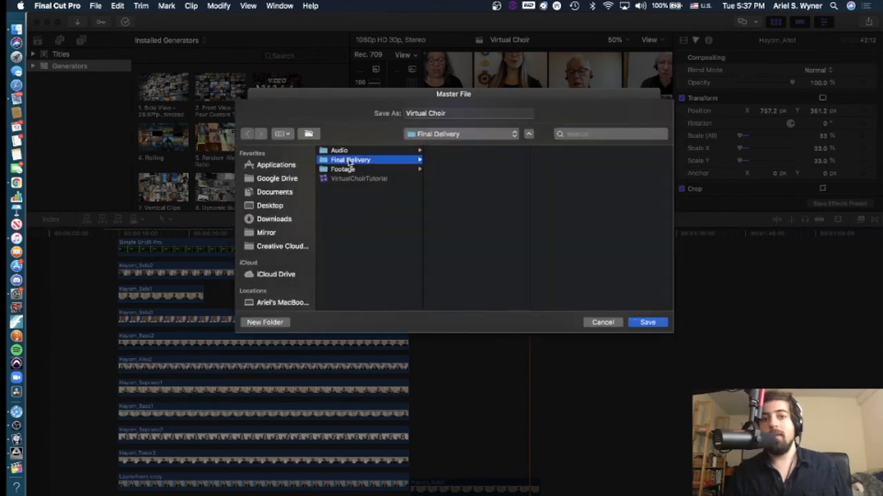
left_click(648, 322)
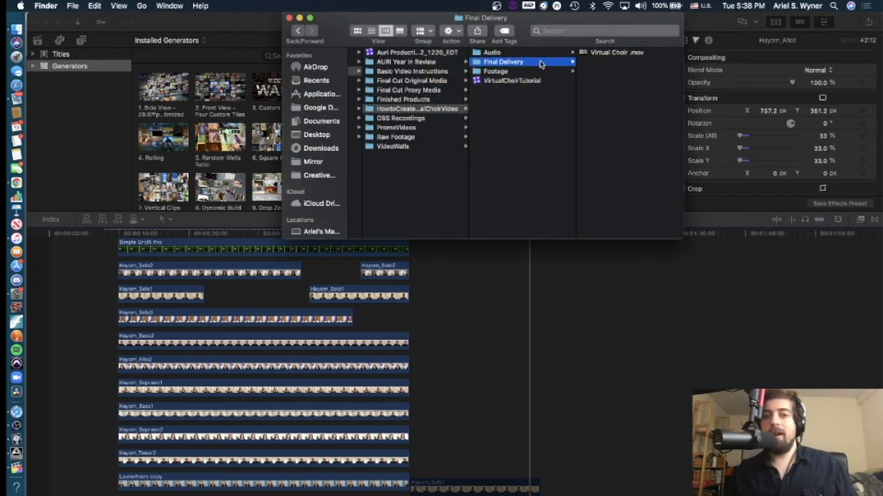
left_click(594, 55)
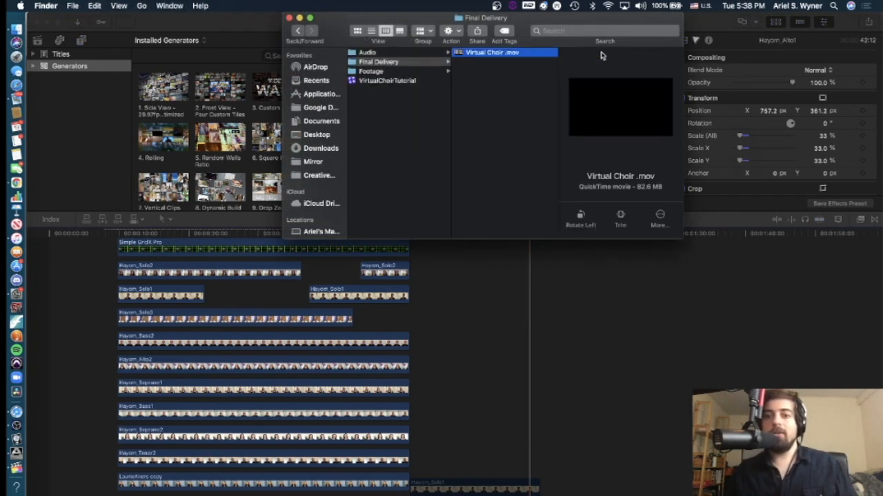